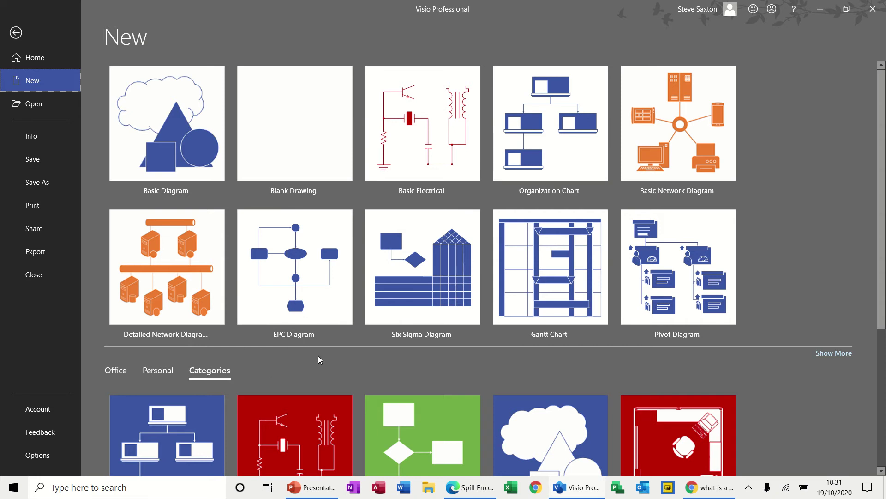
Browse the Engineering templates, dismiss the Process Flow Diagram preview, and open Basic Electrical (Metric)
drag(885, 121, 885, 191)
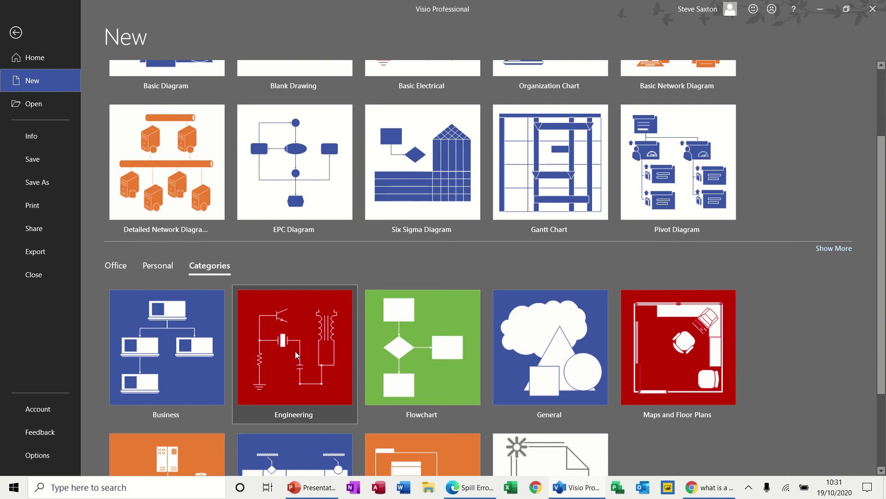
click(303, 363)
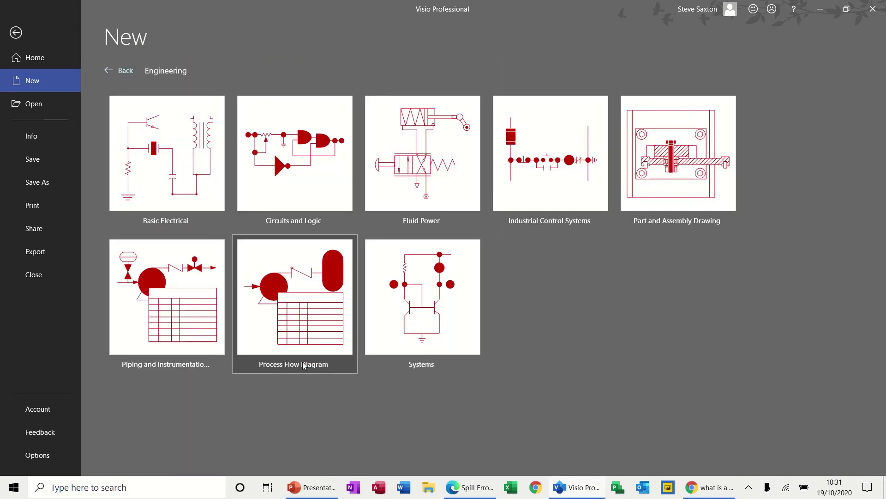
click(303, 362)
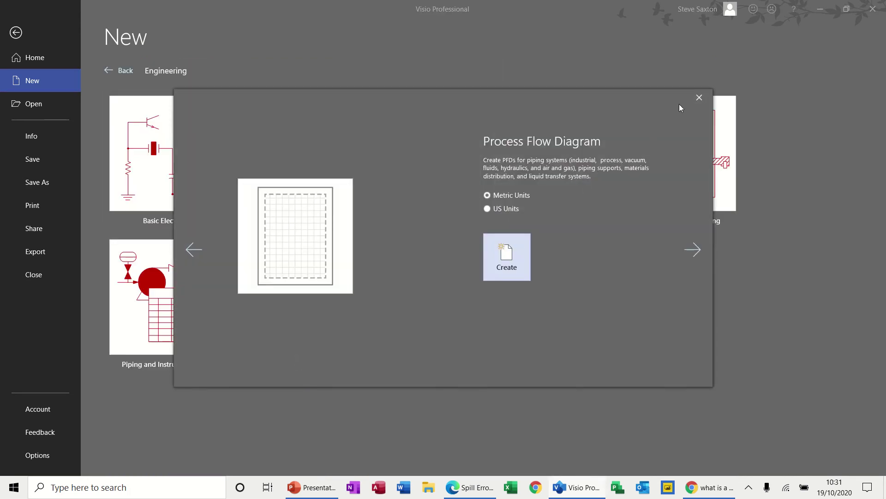
click(700, 97)
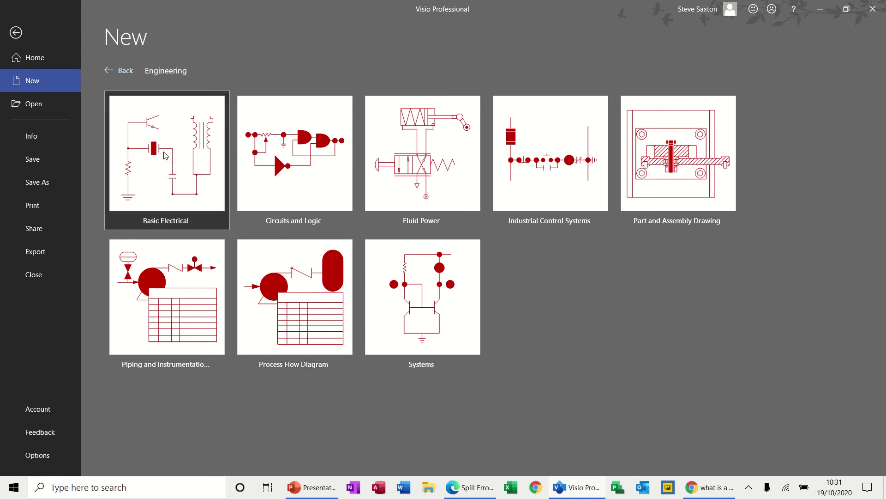
click(165, 156)
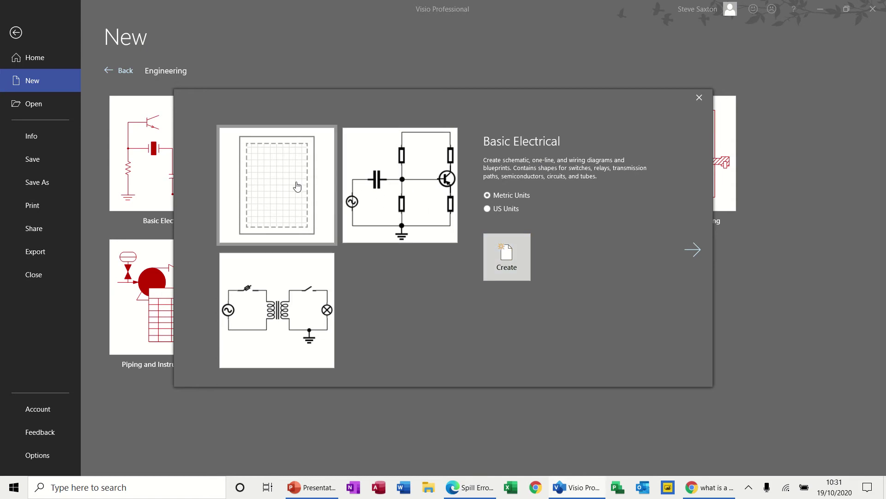
Create the Basic Electrical drawing and close Drawing5 without saving
click(507, 257)
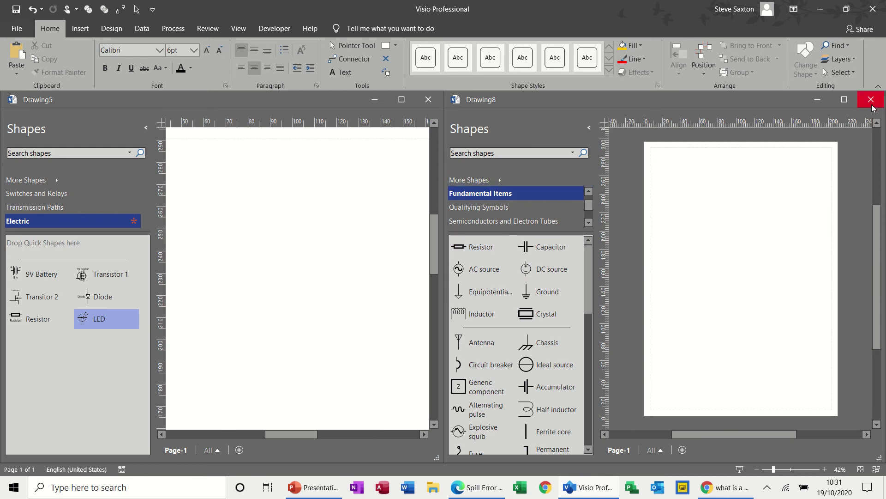
click(423, 104)
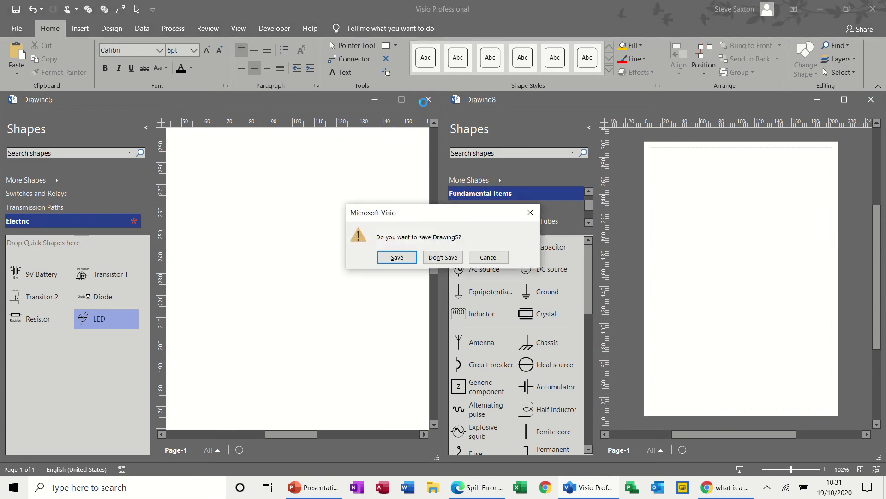
click(437, 257)
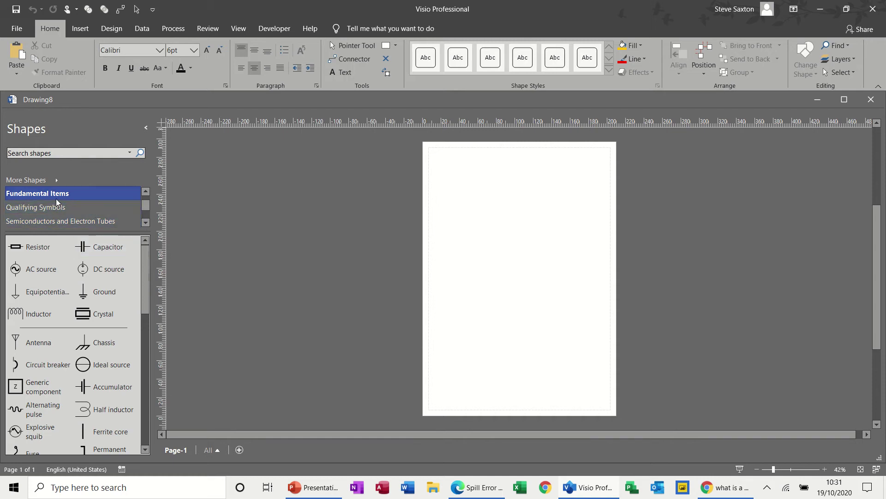
Step through Quick Shapes, Fundamental Items, Qualifying Symbols, Semiconductors, then Switches and Relays stencils
click(146, 193)
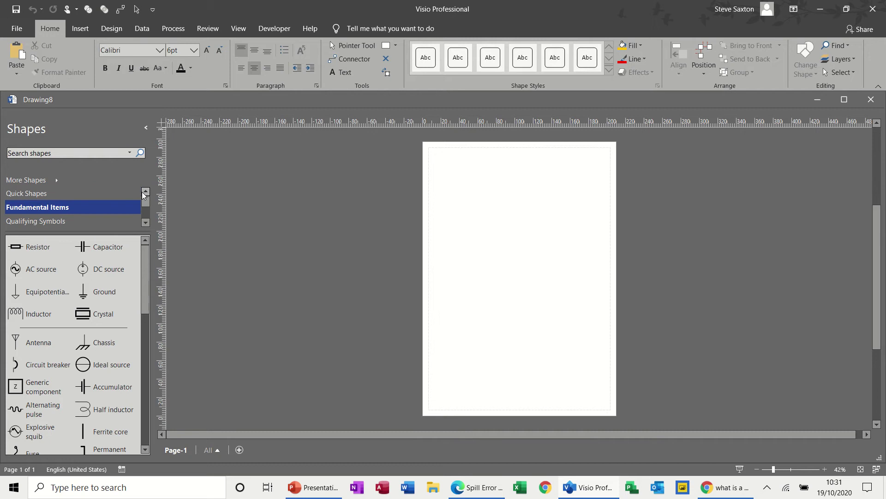
click(97, 193)
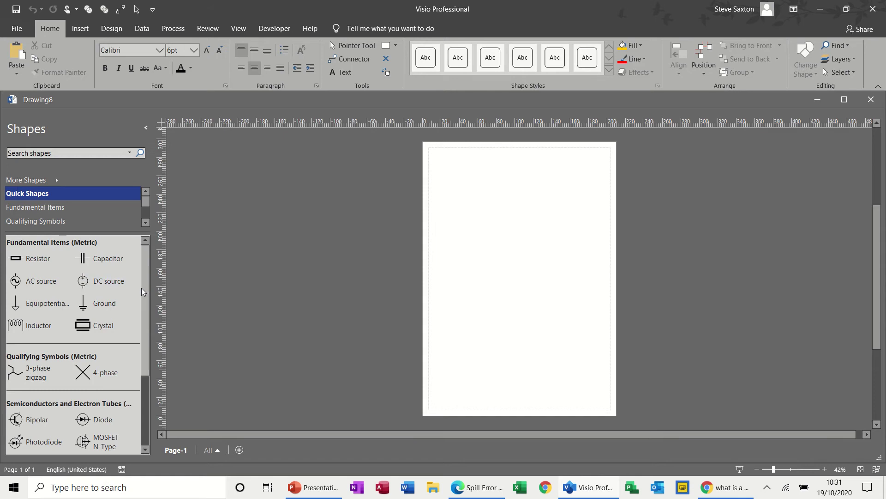
drag(144, 293, 140, 363)
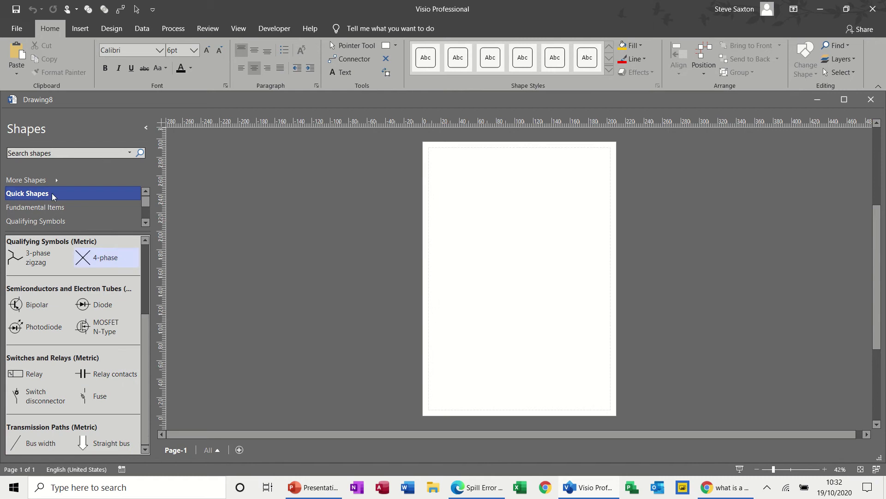
click(52, 207)
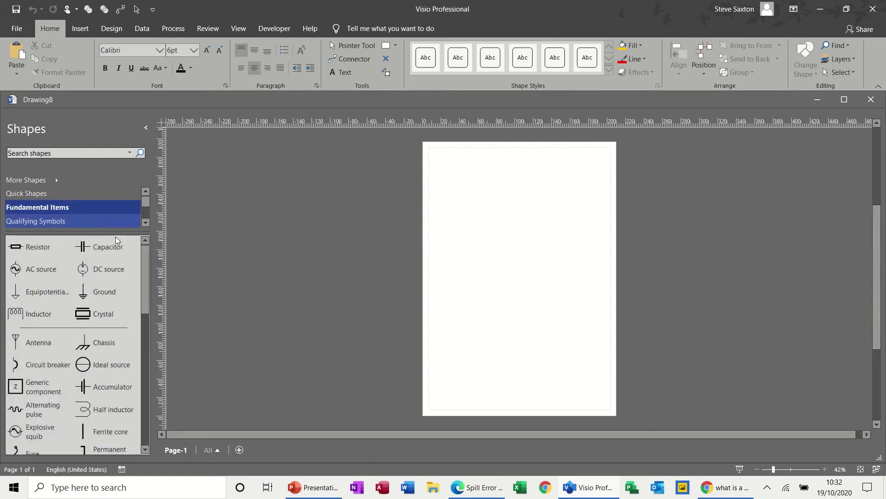
drag(143, 287, 144, 423)
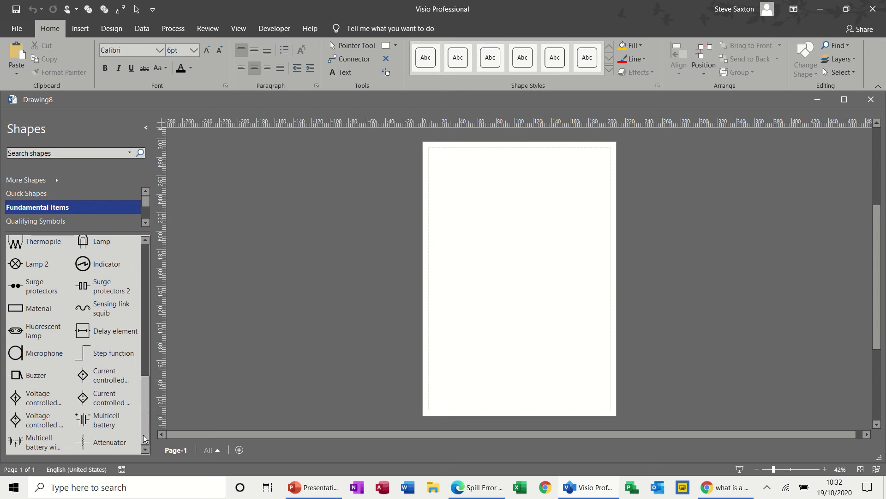
click(98, 222)
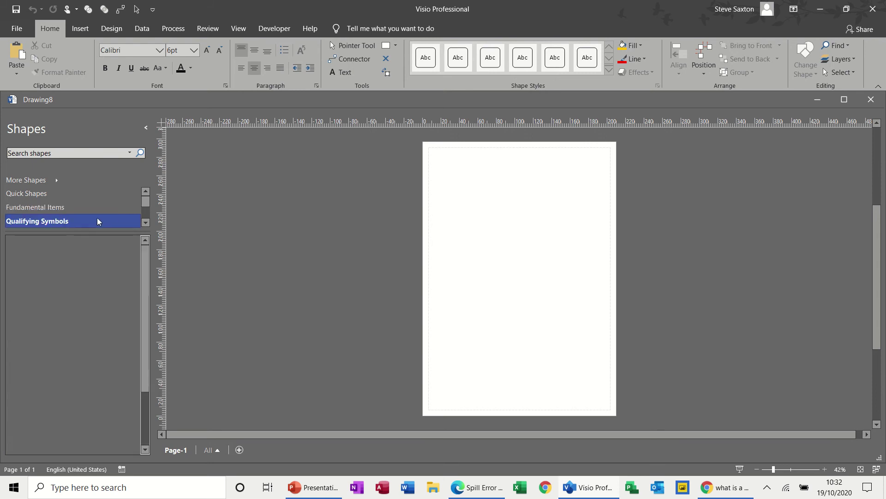
click(143, 223)
click(142, 223)
click(100, 212)
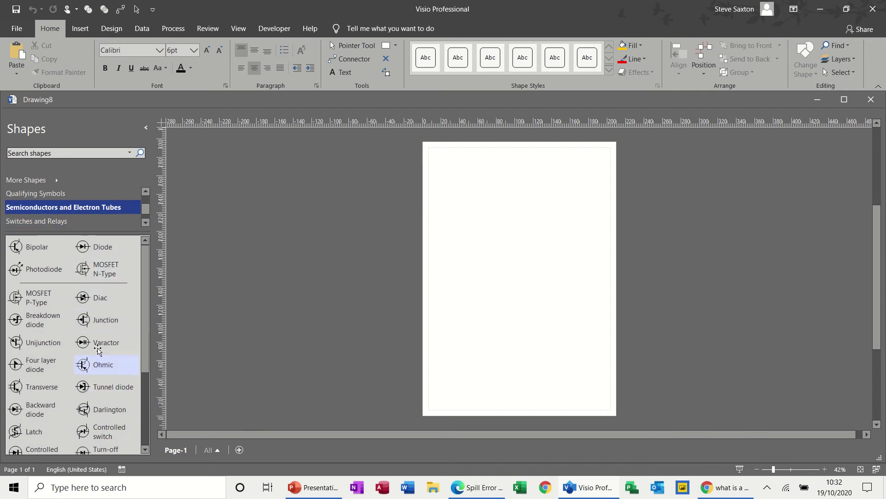
click(51, 222)
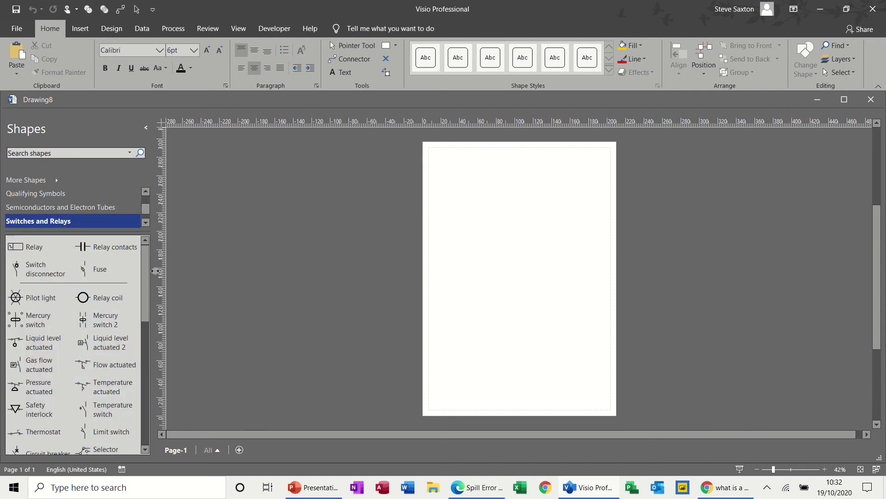
mouse_move(147, 273)
mouse_down()
mouse_move(145, 397)
mouse_move(146, 259)
mouse_up()
Search shapes for 'diode' and place a Diode on the upper-left of the page
click(66, 153)
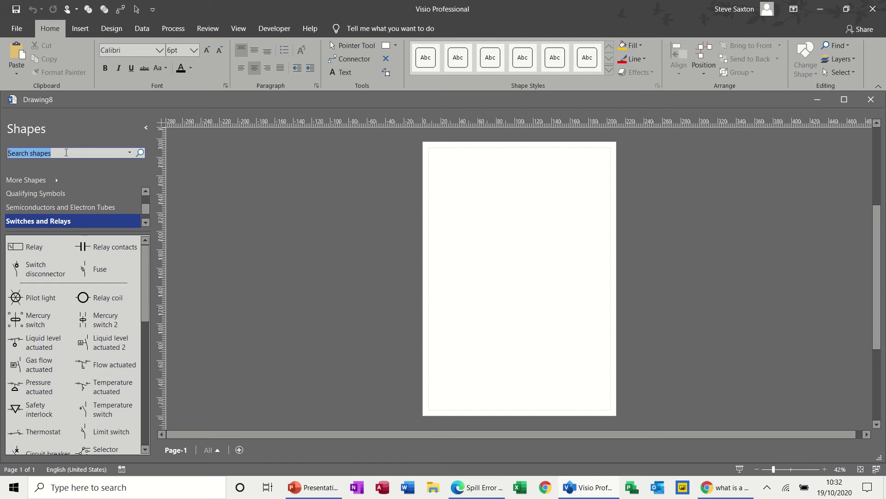
text(diode)
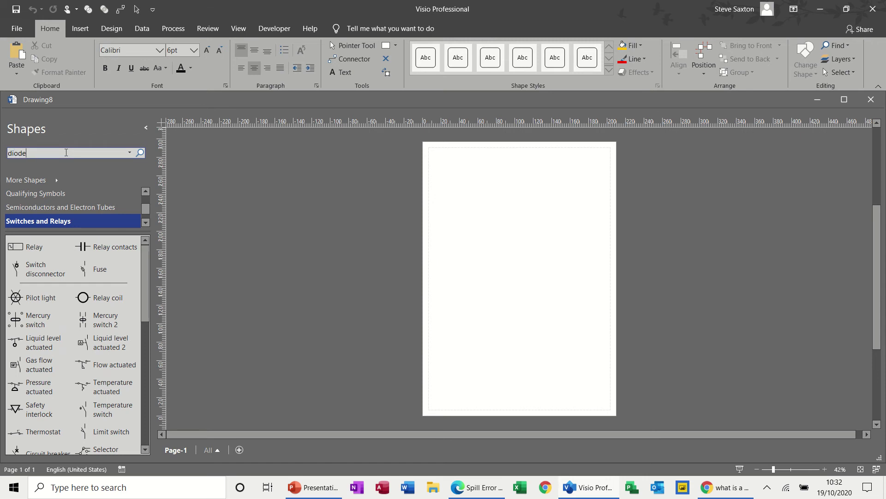
key(Return)
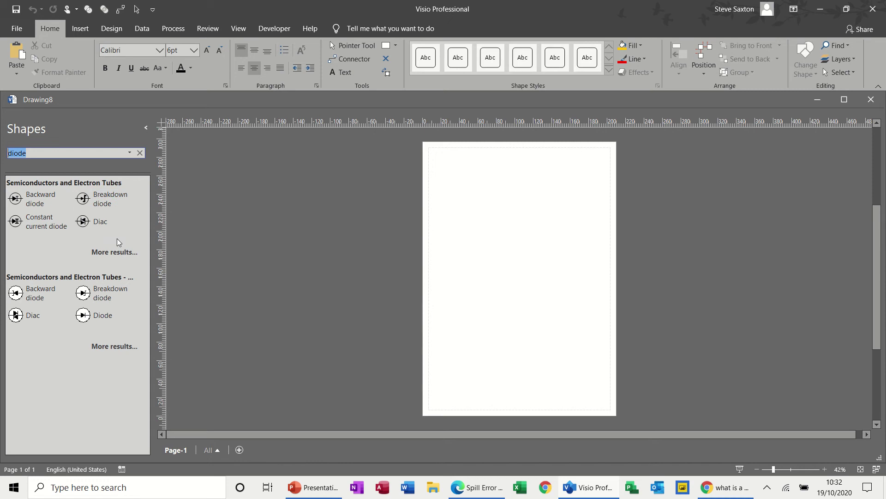
drag(84, 315, 459, 189)
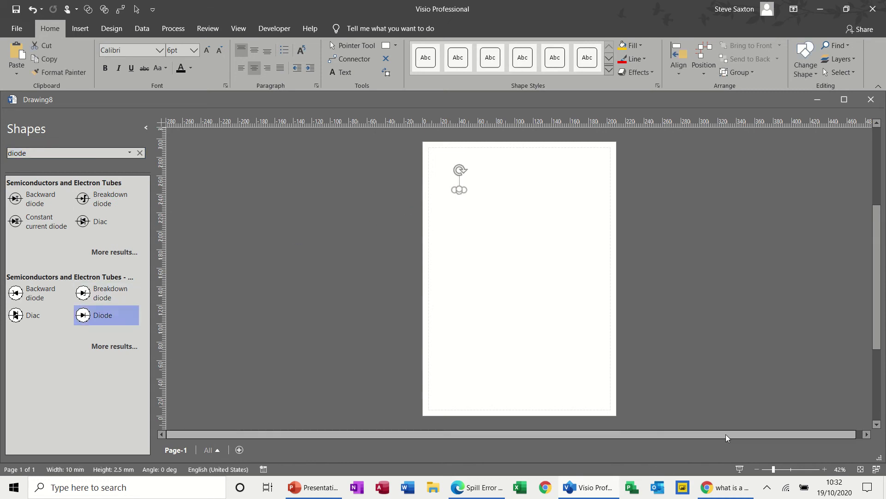
Zoom in on the page and label the diode 'Diode'
click(825, 470)
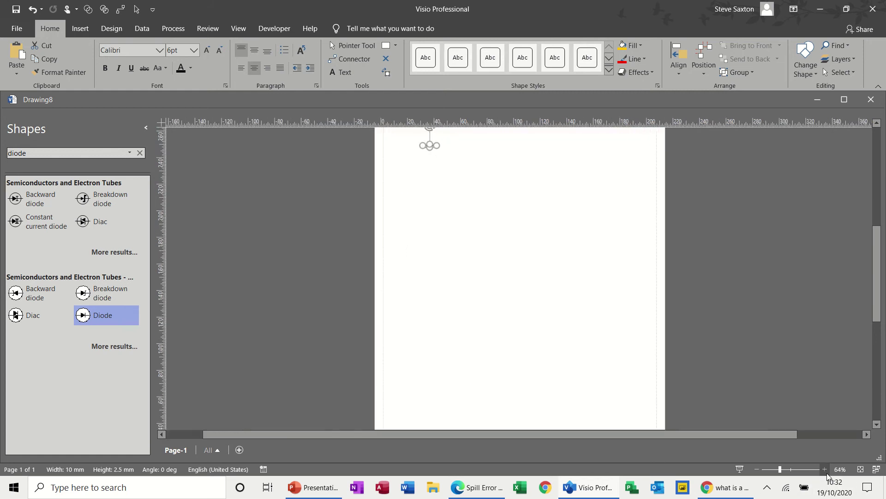
click(825, 470)
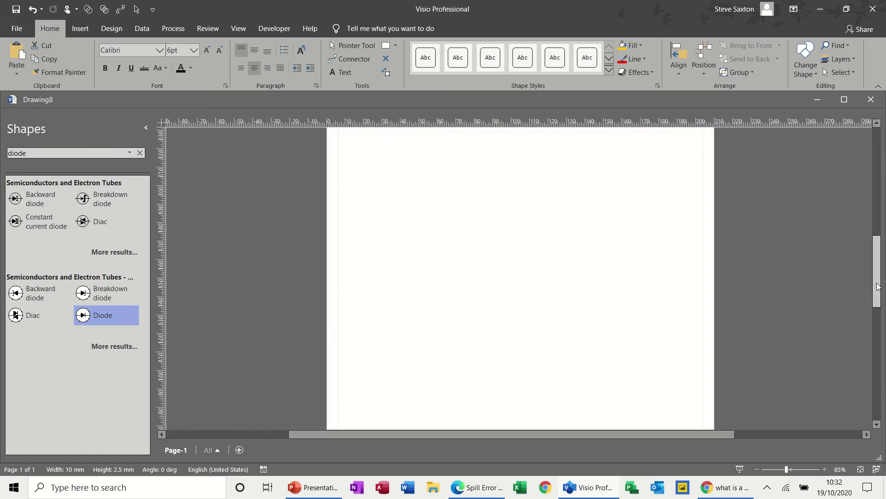
scroll(878, 277, up, 3)
click(551, 287)
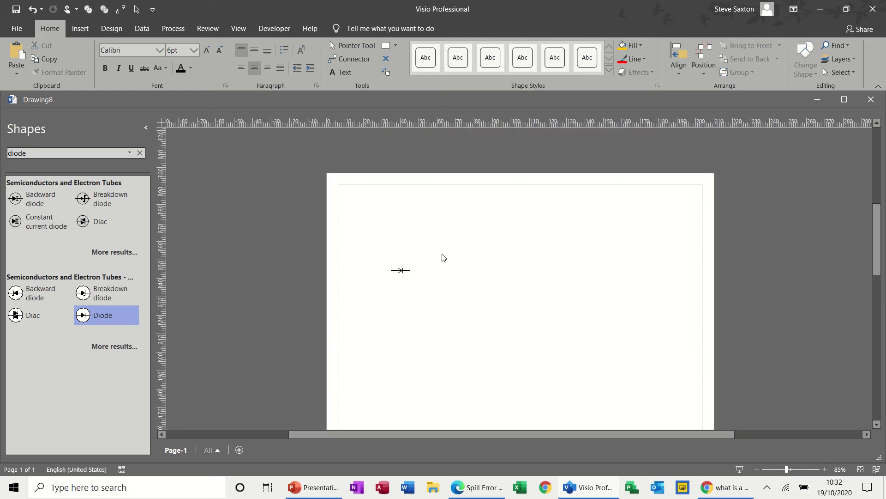
click(401, 270)
scroll(401, 272, up, 1)
text(Diode)
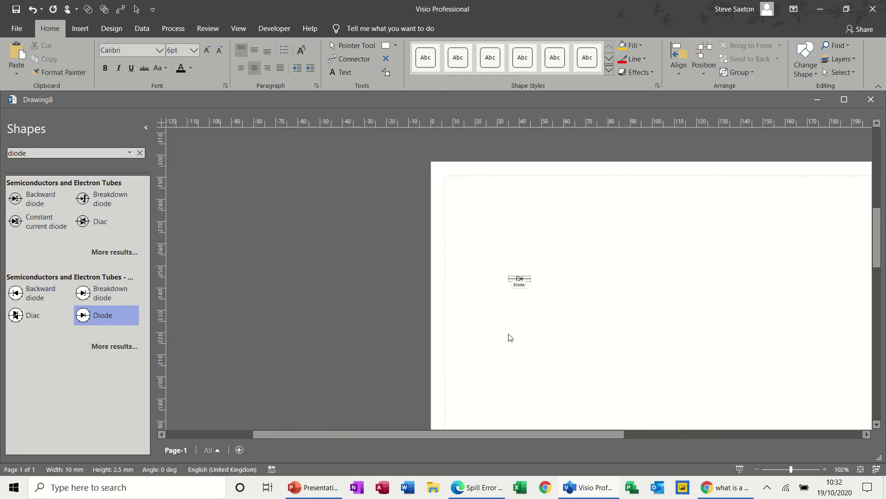
click(564, 314)
scroll(563, 314, down, 1)
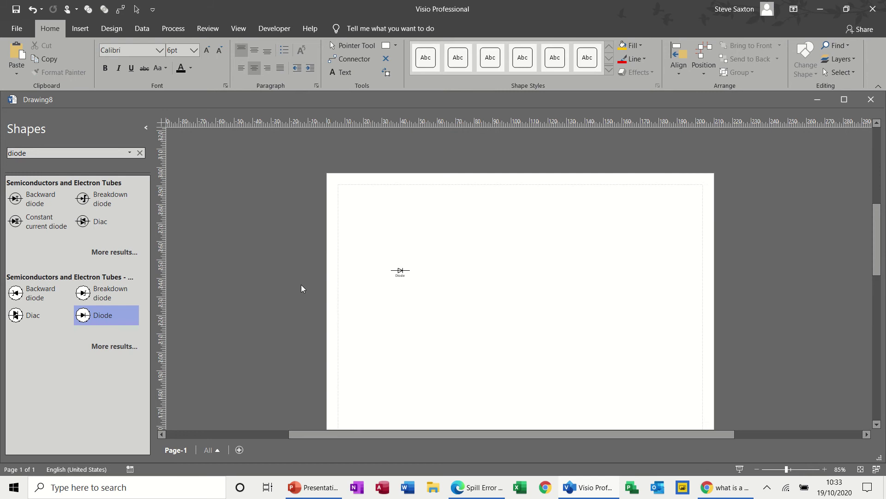
click(57, 152)
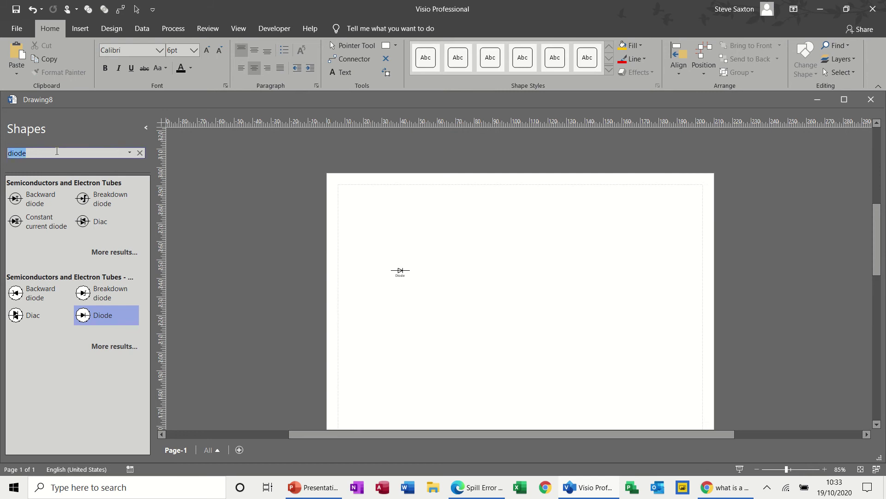
Search for 'resistor', place a Resistor above the diode and label it 'Resistor'
text(resistor)
key(Return)
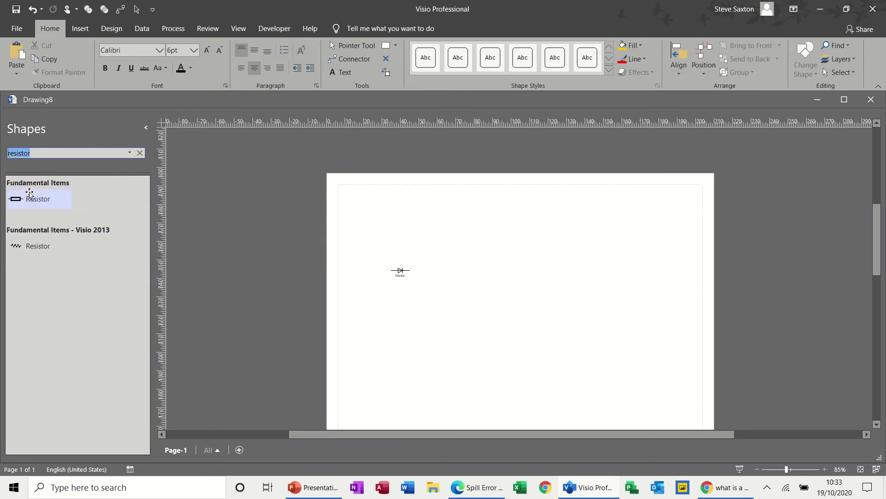
drag(21, 199, 408, 229)
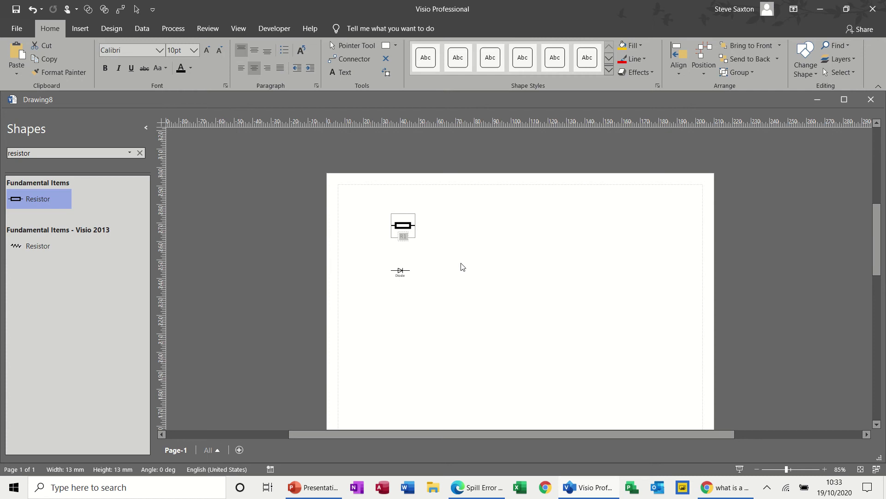
text(Resistor)
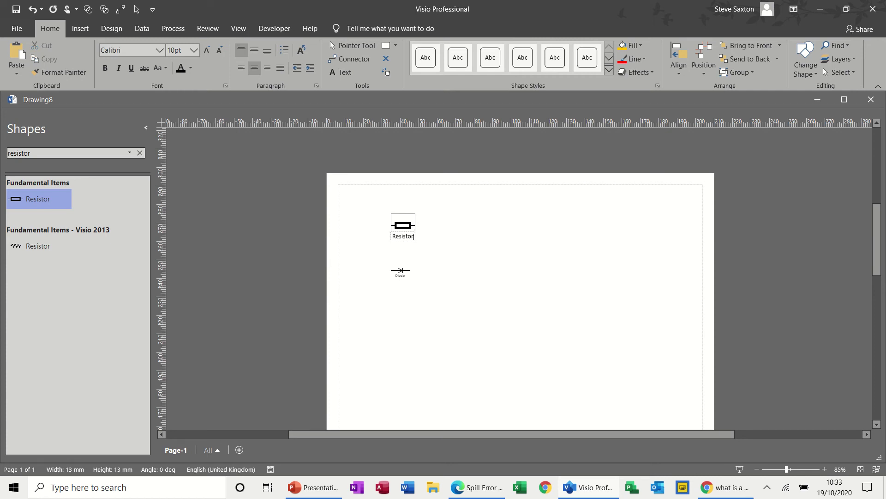
click(440, 252)
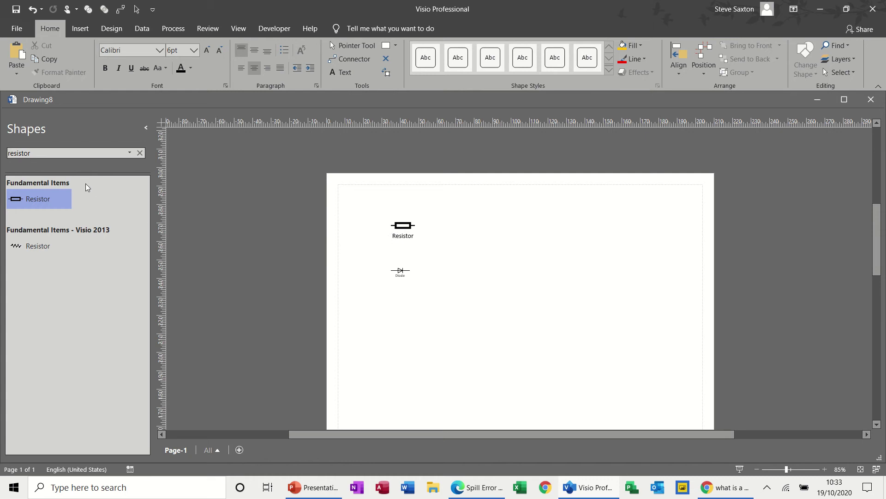
Search for 'battery', place a Multicell battery right of the resistor and label it 12V
double_click(59, 153)
text(battery)
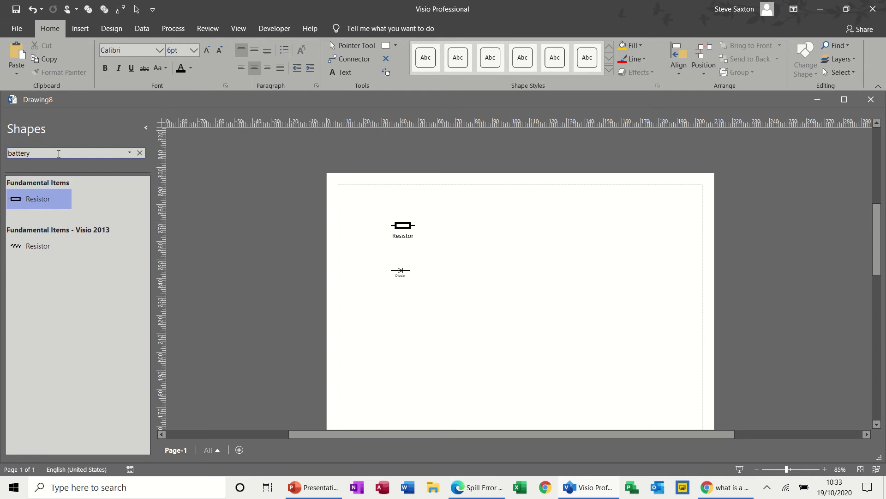
key(Return)
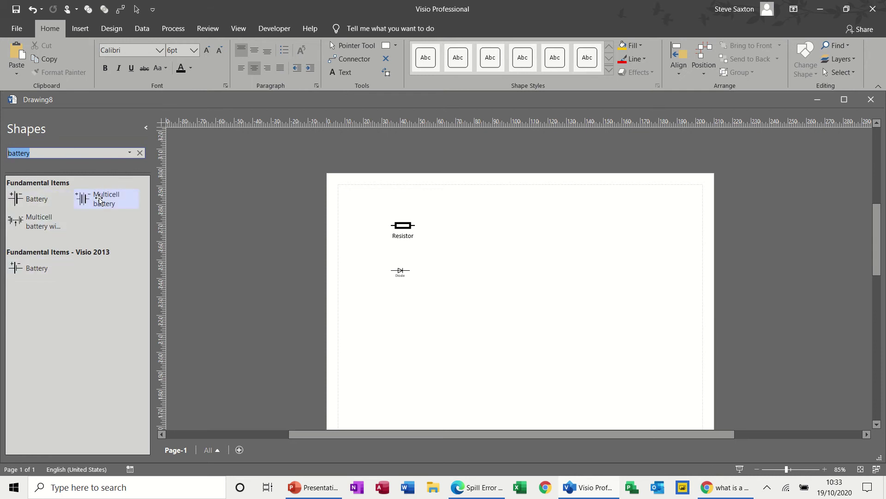
drag(98, 202, 459, 263)
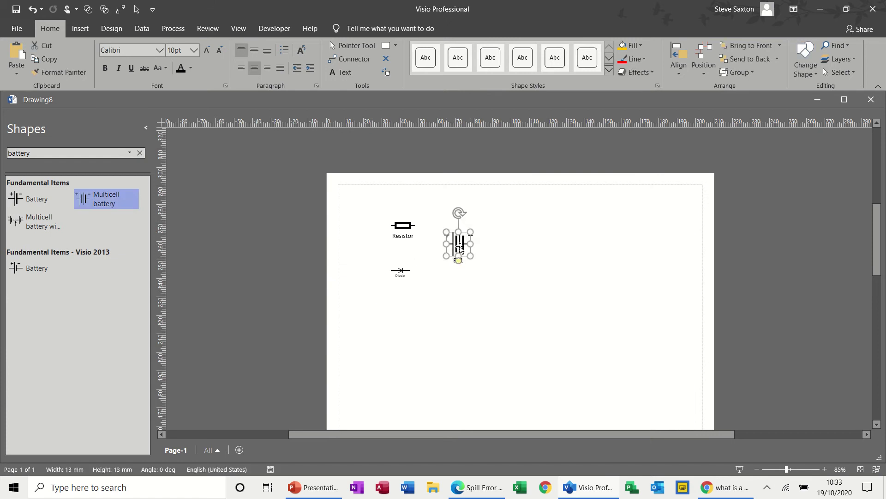
double_click(460, 244)
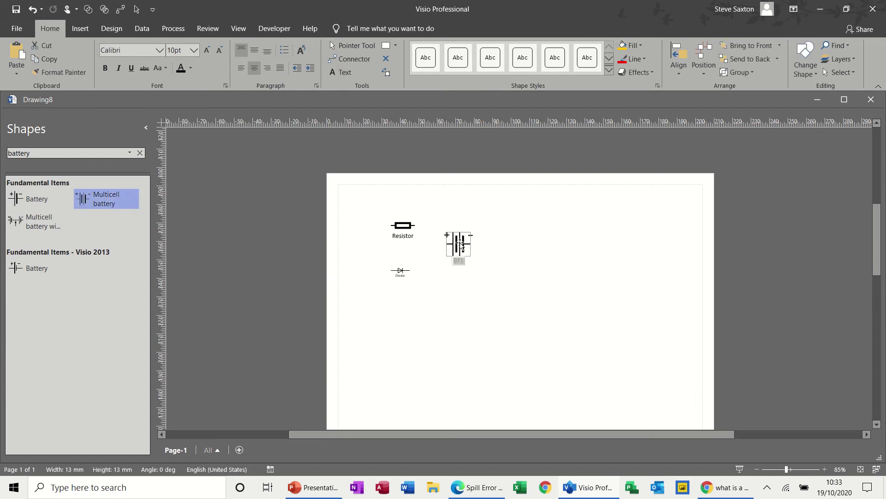
text((V)
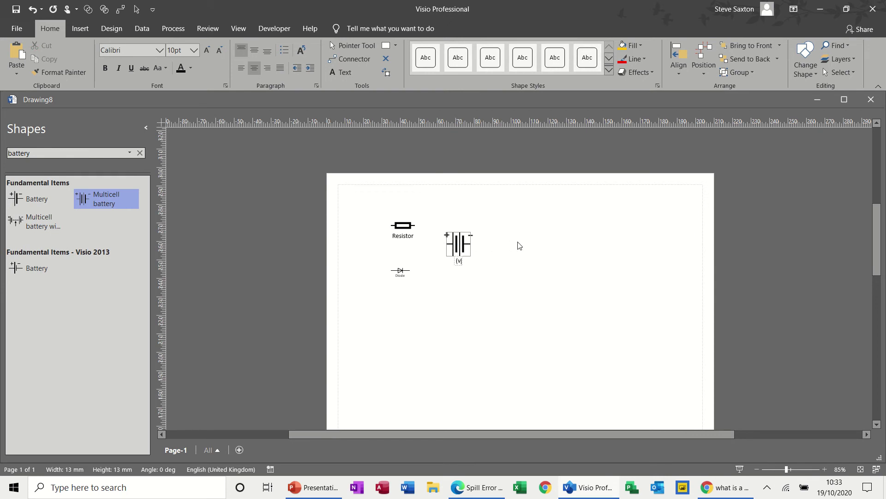
key(BackSpace)
key(BackSpace)
text(12V)
click(473, 312)
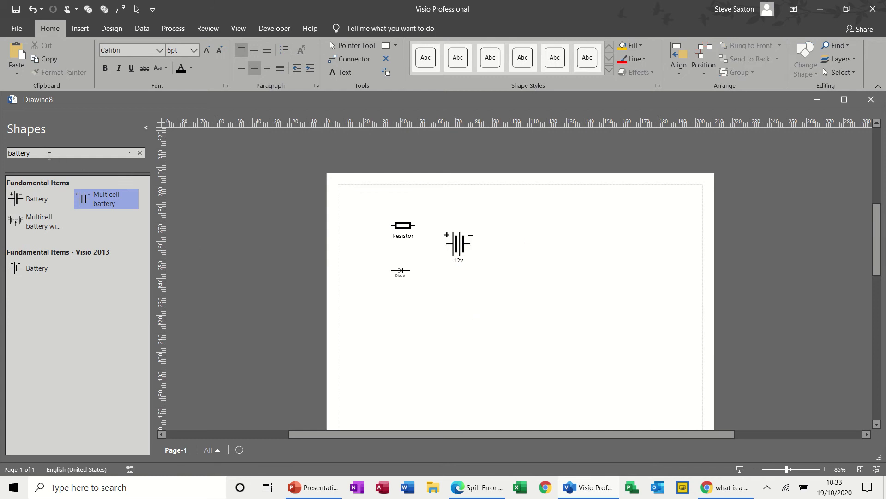
Search for 'led', place a photodiode at the upper right and label it 'Led'
double_click(48, 155)
text(le)
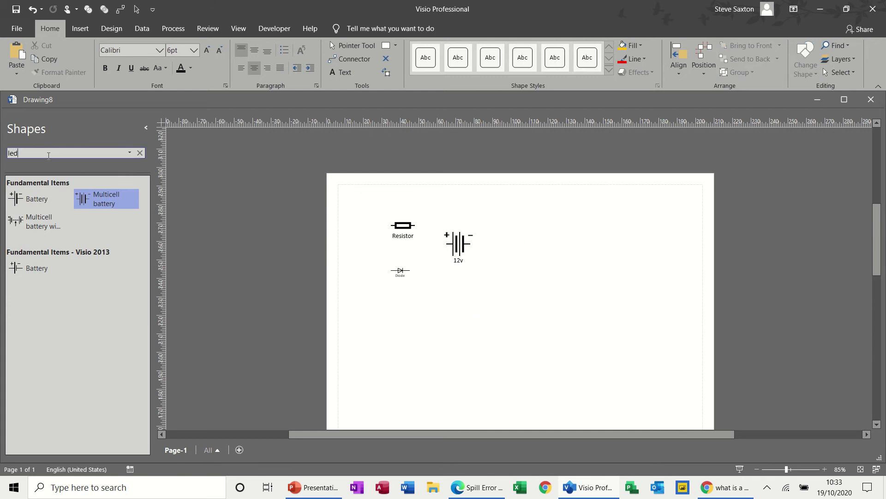
text(d)
key(Return)
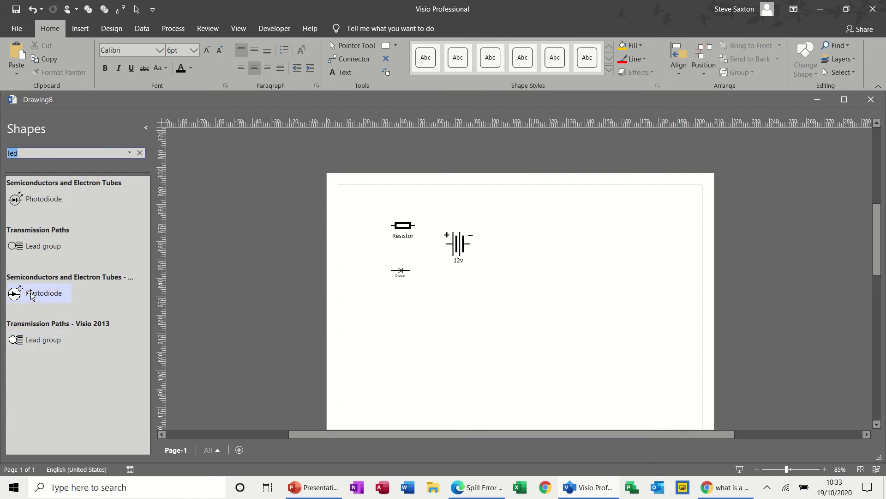
drag(32, 295, 553, 233)
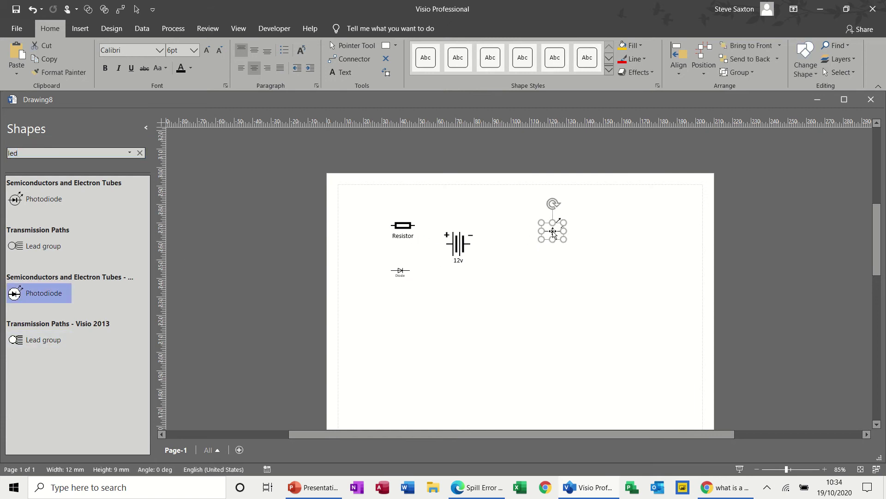
scroll(553, 233, up, 1)
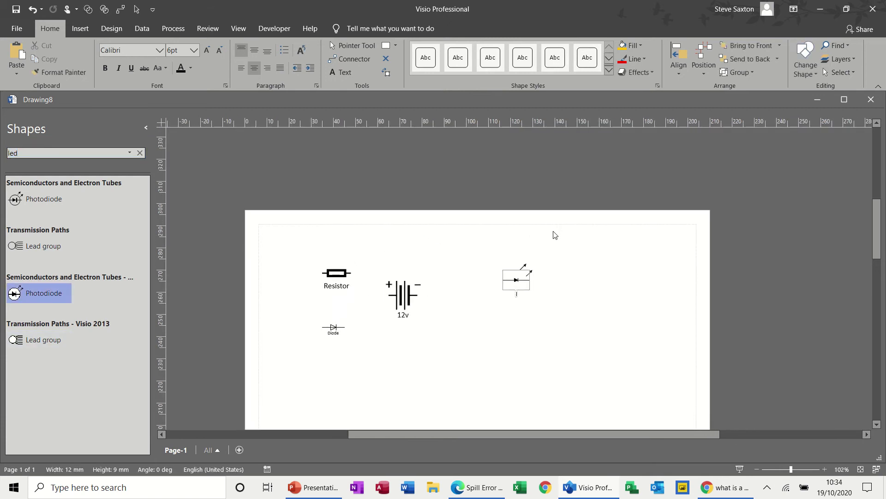
text(Led)
click(468, 325)
scroll(469, 324, down, 1)
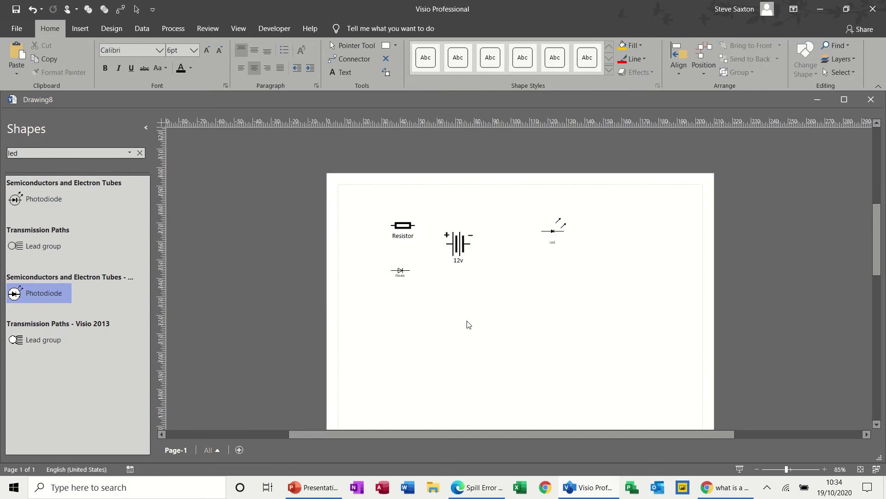
Search for 'transistor' and place a MOSFET below the battery
double_click(53, 152)
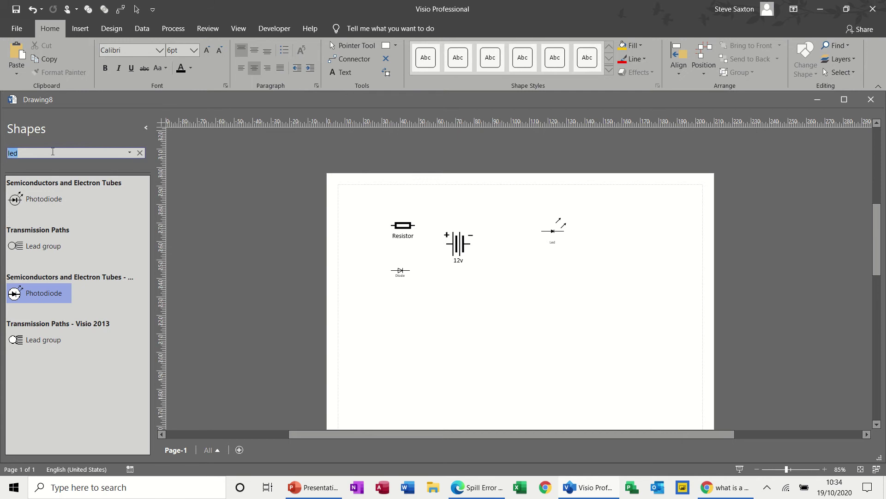
text(transistor)
key(Return)
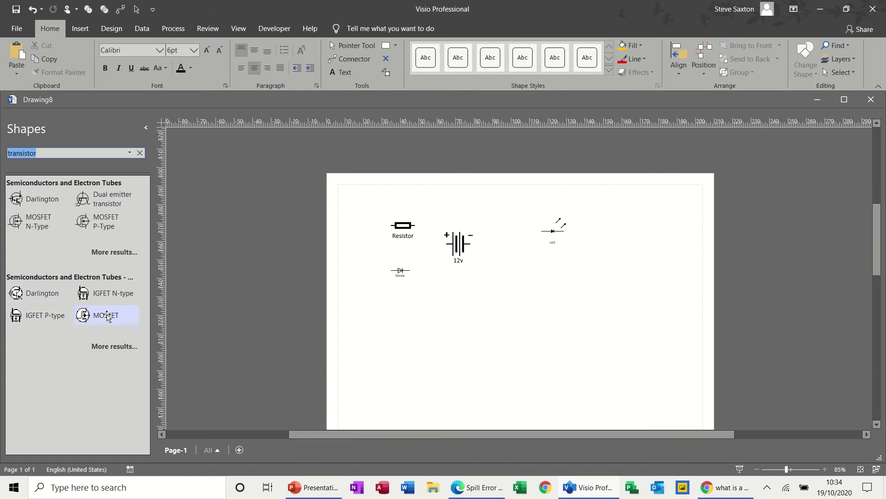
drag(107, 316, 495, 300)
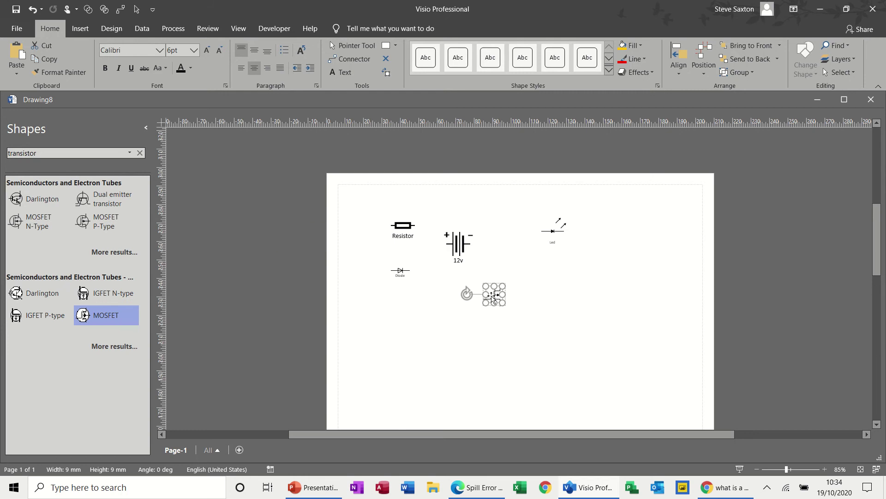
Label the MOSFET 'Transistor 1'
double_click(492, 298)
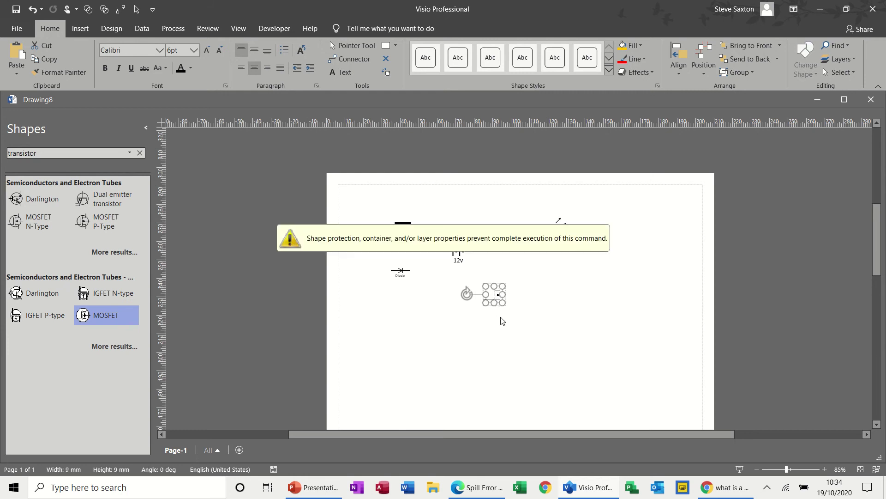
click(502, 322)
click(496, 298)
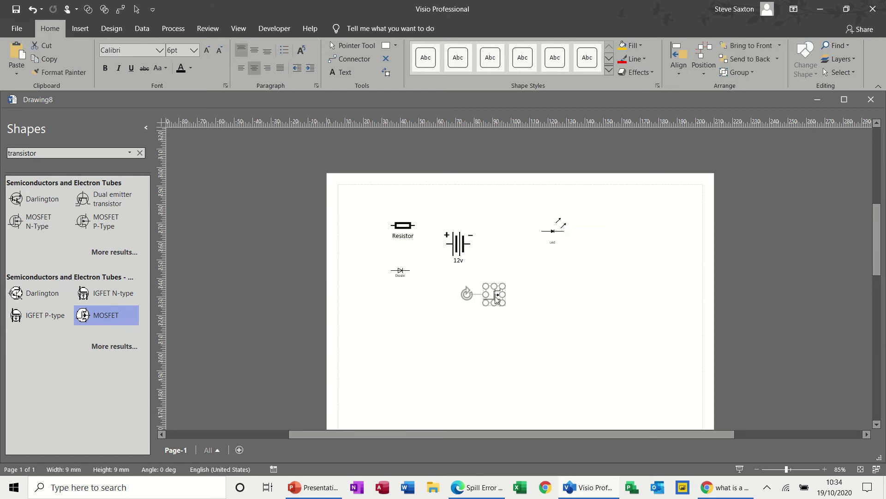
click(497, 318)
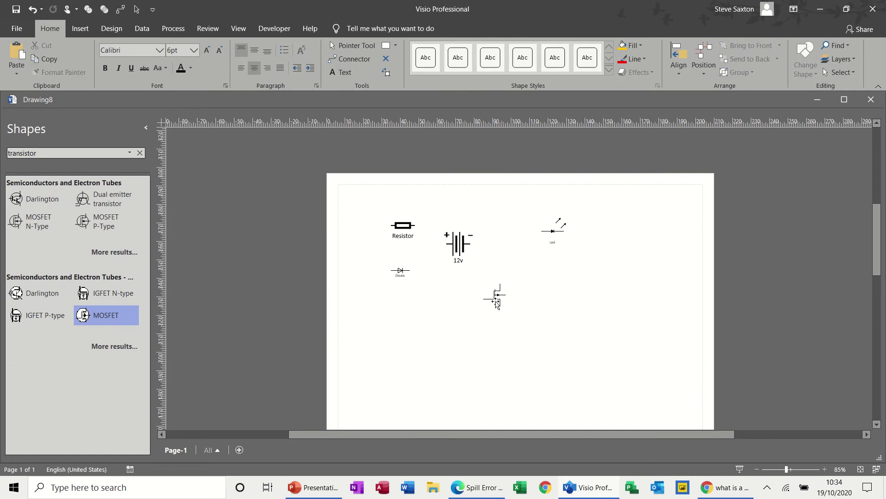
double_click(495, 300)
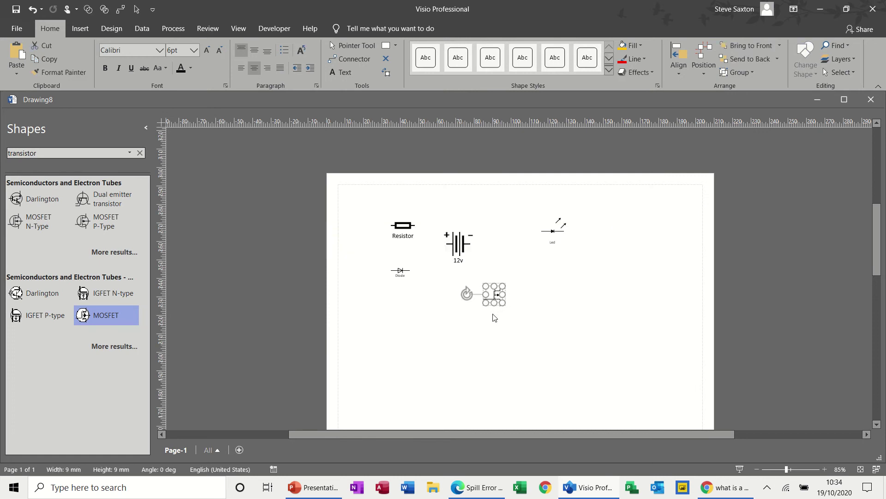
double_click(493, 298)
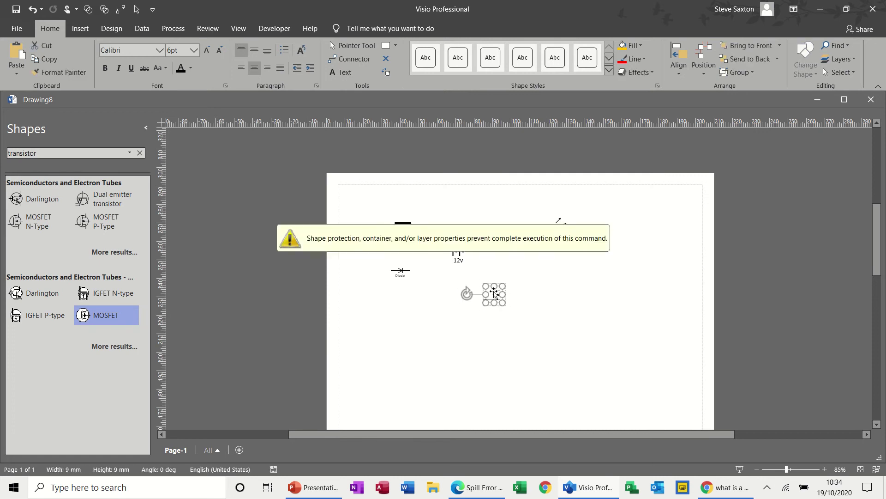
click(488, 328)
click(492, 295)
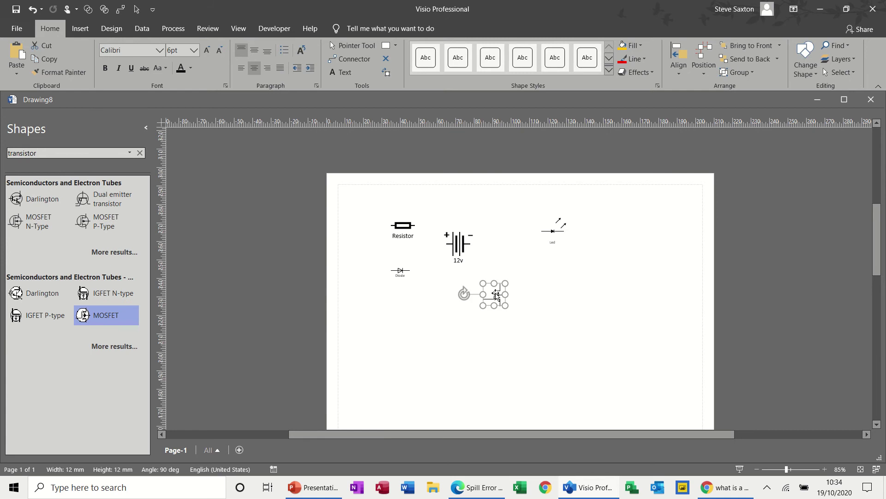
text(Tr)
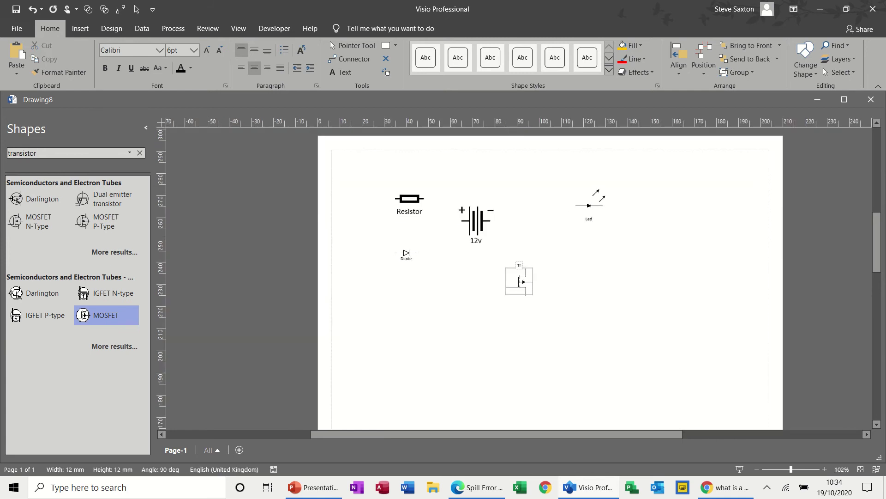
text(ansistor 1)
click(566, 307)
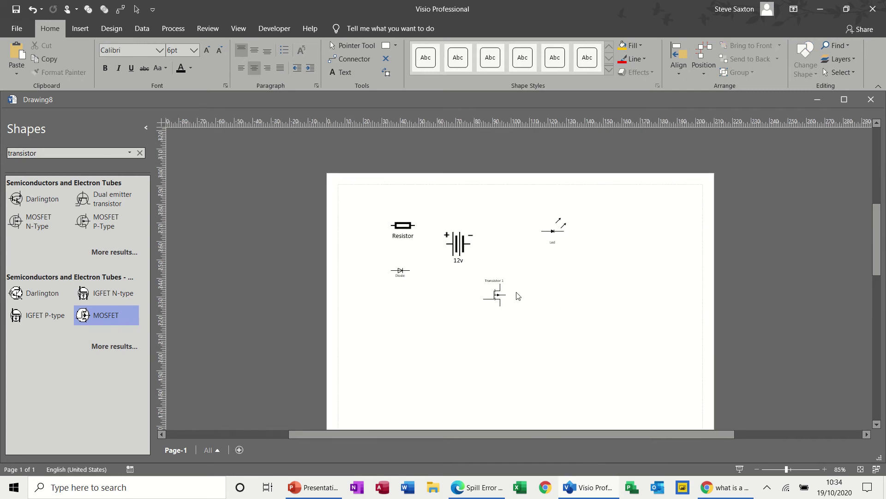
click(497, 293)
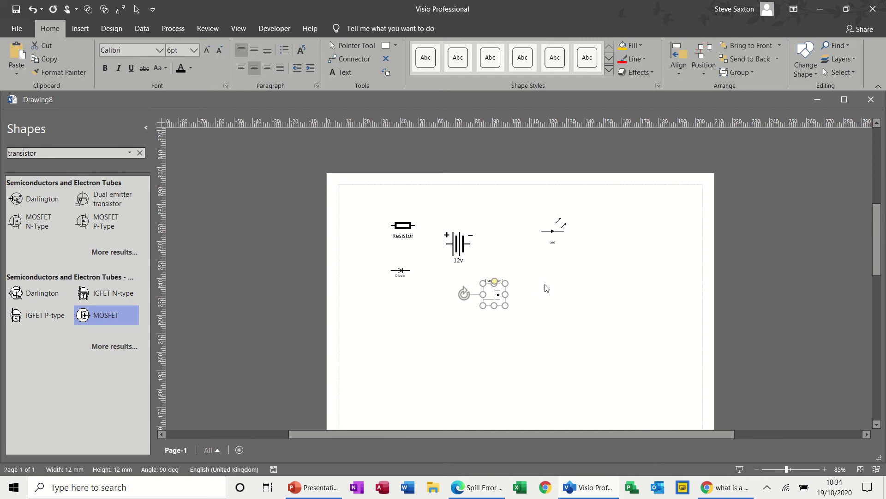
click(555, 273)
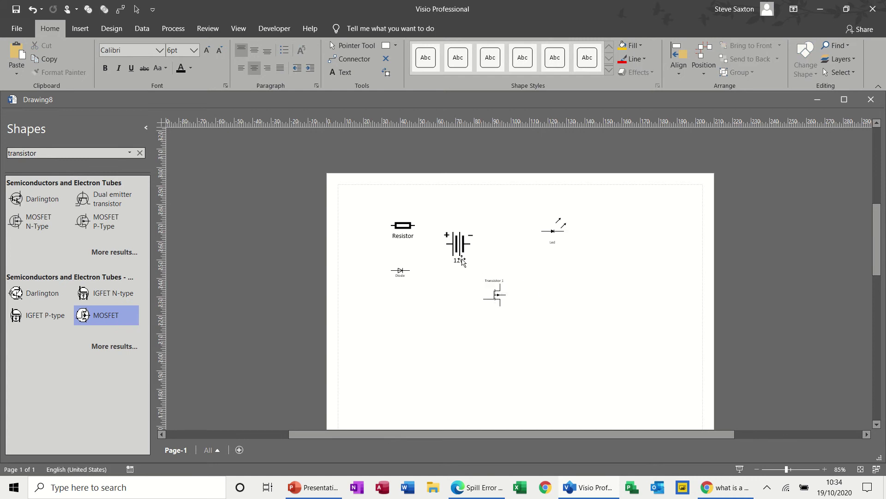
click(399, 46)
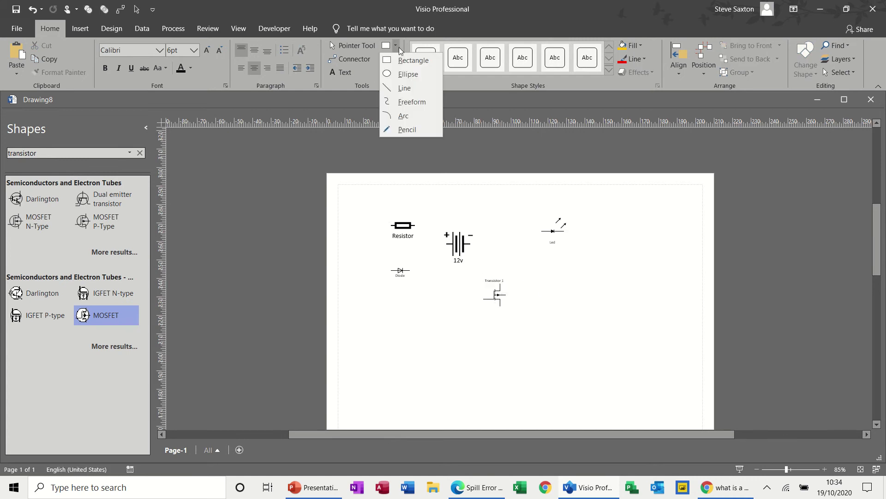
Clear the shape search and show the Transmission Paths stencil's shapes
click(140, 156)
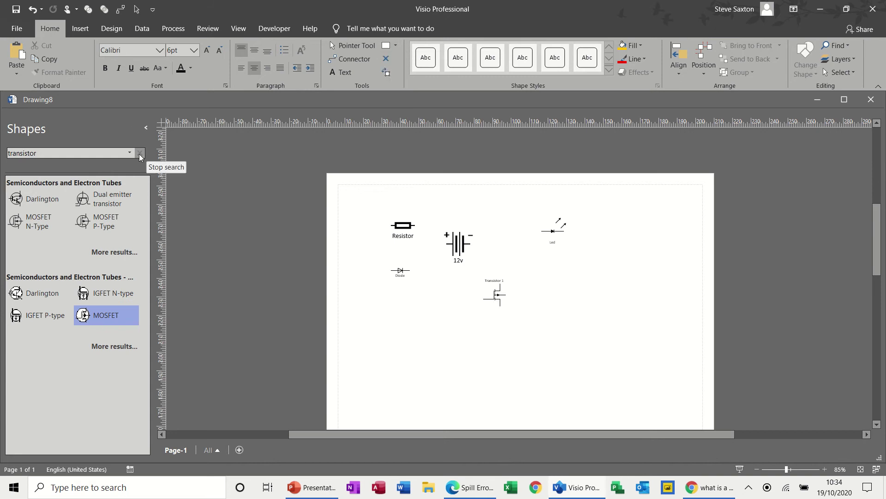
click(140, 155)
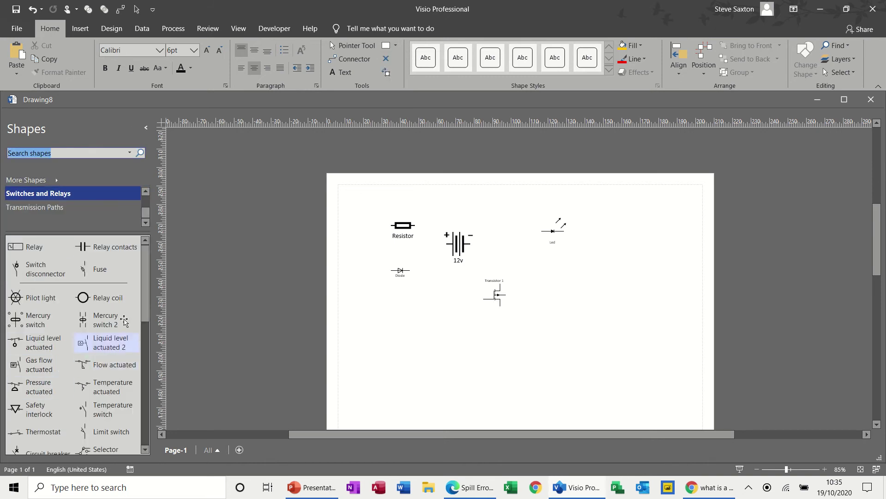
drag(147, 285, 146, 326)
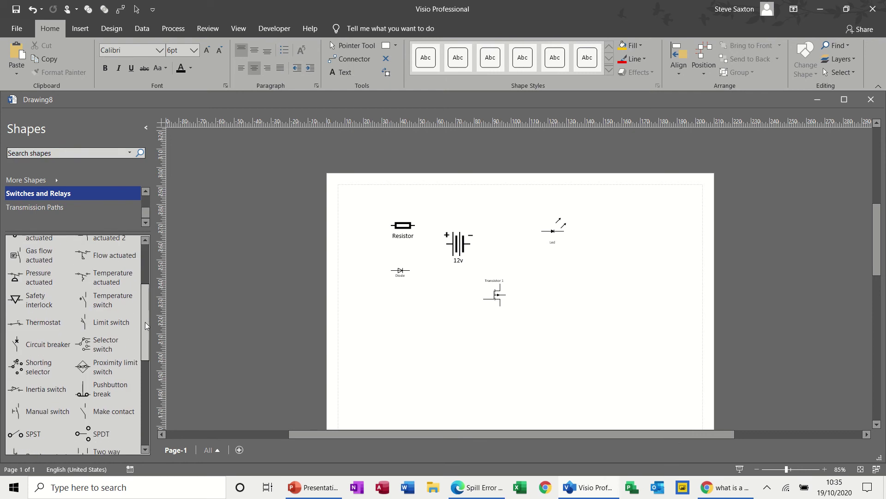
click(74, 205)
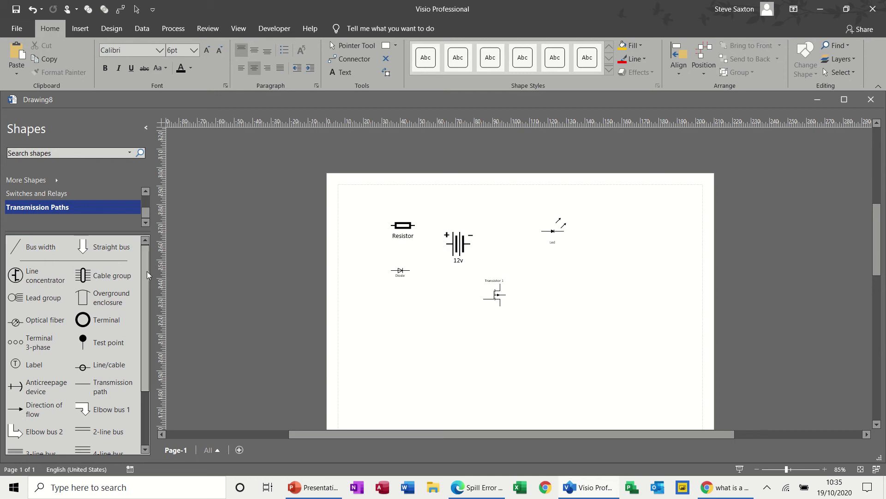
drag(146, 279, 416, 334)
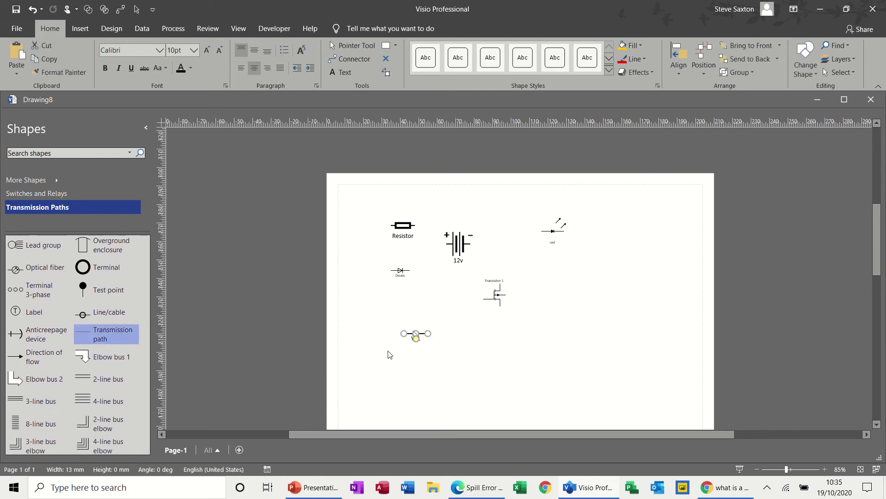
Add a Direction of flow arrow labelled 'Direction' and relabel the W1 wire 'Path'
drag(30, 357, 545, 326)
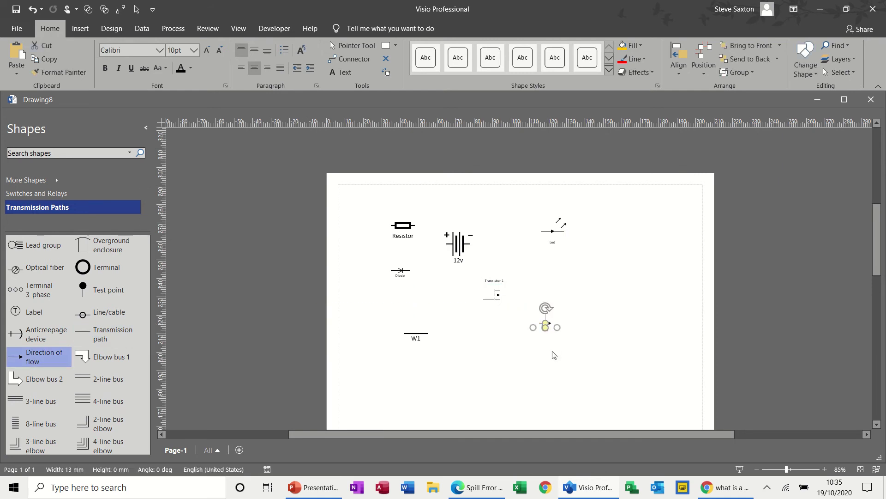
text(Direction)
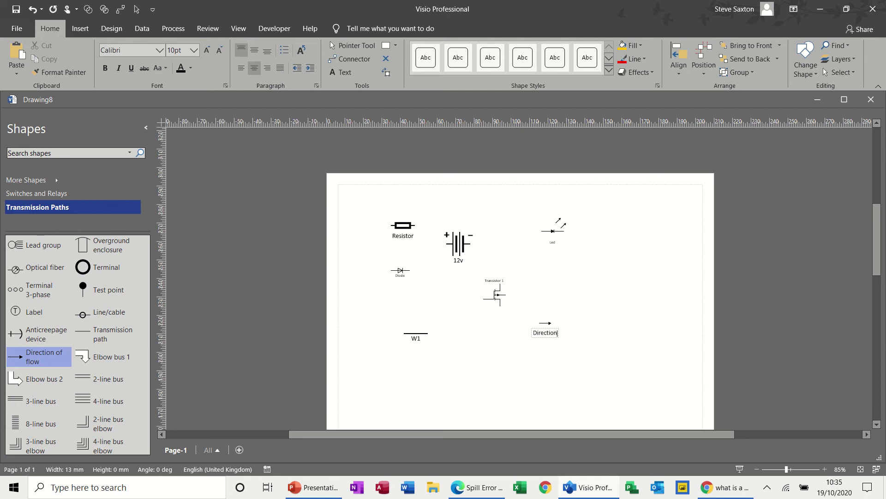
click(416, 339)
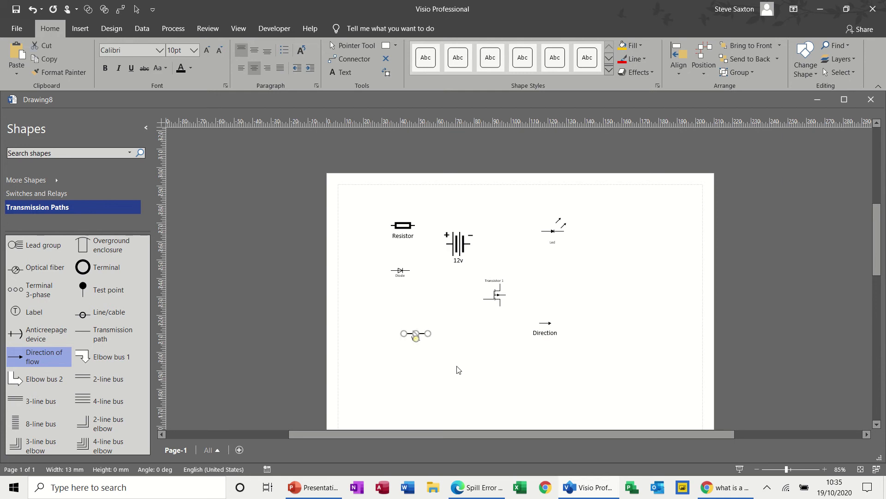
text(Path)
click(501, 333)
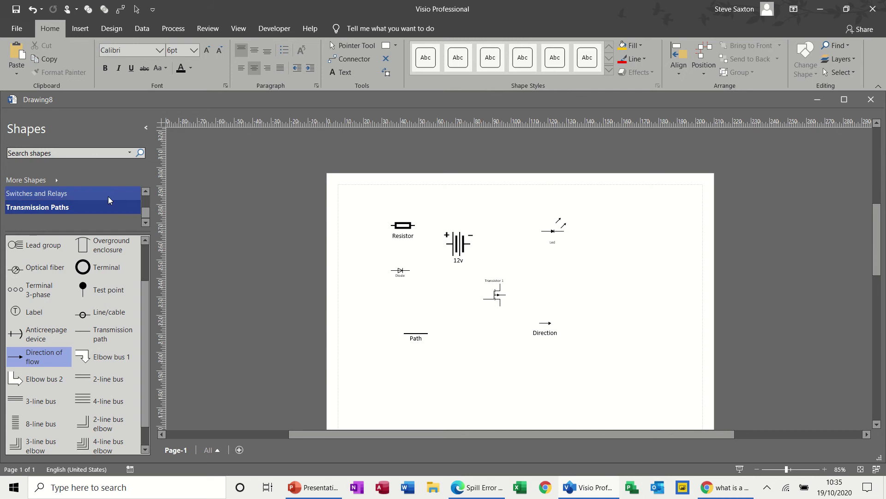
Create a new stencil and add the Resistor to it, named 'Resistor'
click(58, 181)
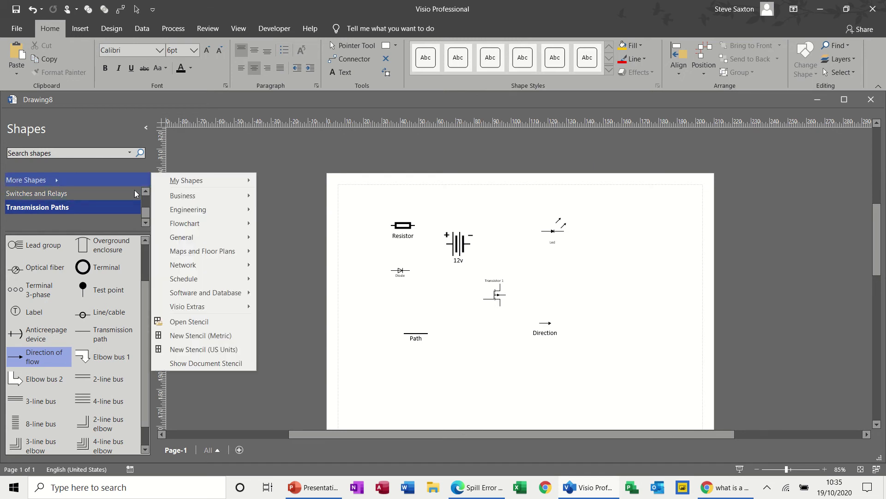
click(190, 337)
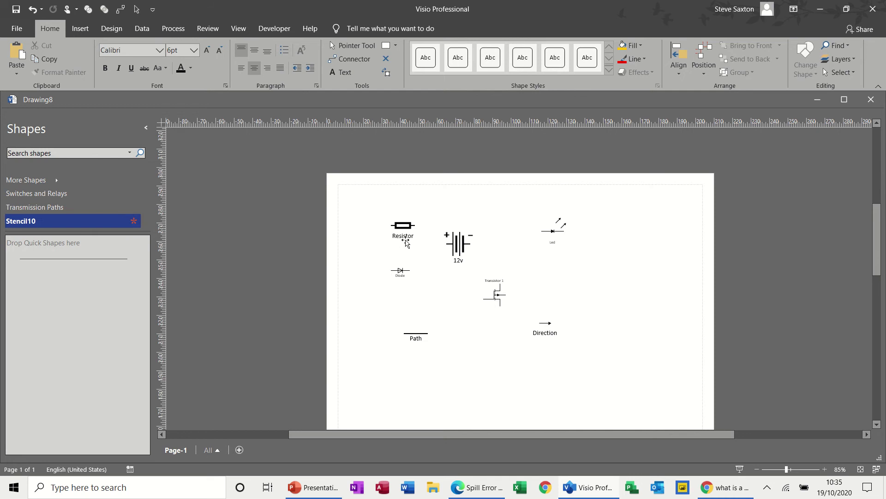
drag(405, 233, 43, 281)
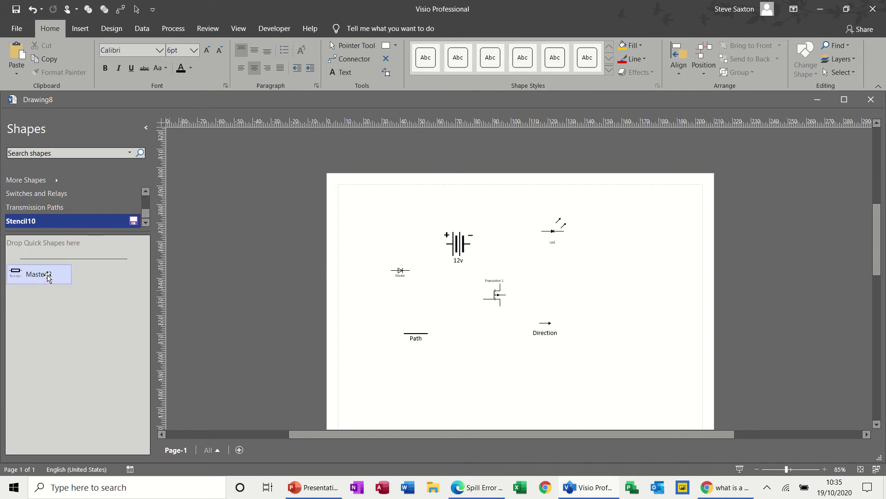
click(48, 275)
text(Resisto)
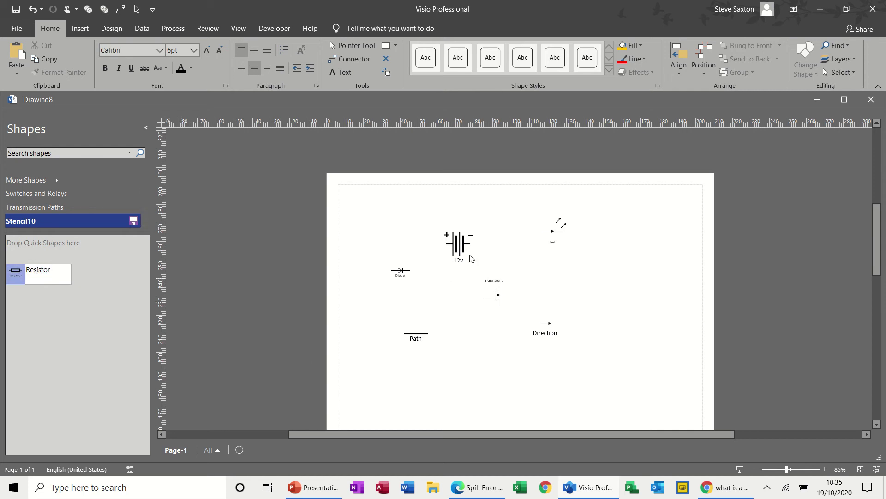
Add the 12v battery to the stencil, named '12 v Battery'
drag(463, 252, 114, 281)
click(116, 276)
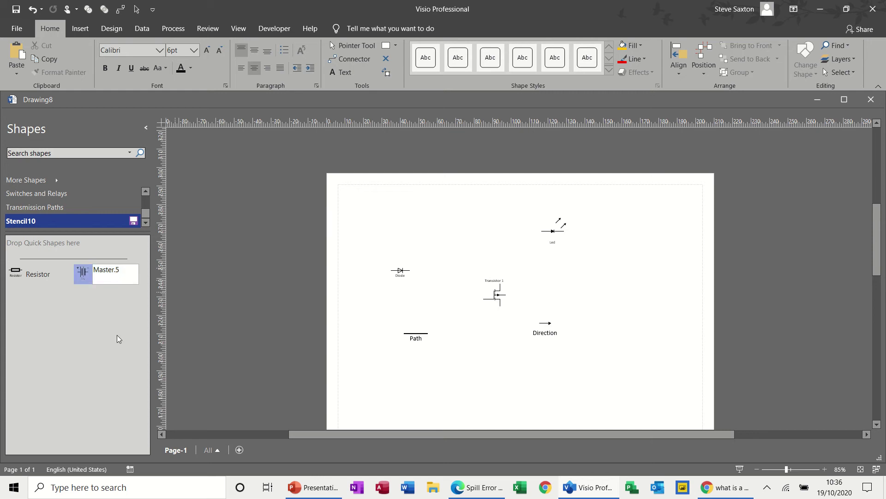
click(124, 272)
key(BackSpace)
key(BackSpace)
key(BackSpace)
key(BackSpace)
key(BackSpace)
key(BackSpace)
key(BackSpace)
text(1)
click(375, 309)
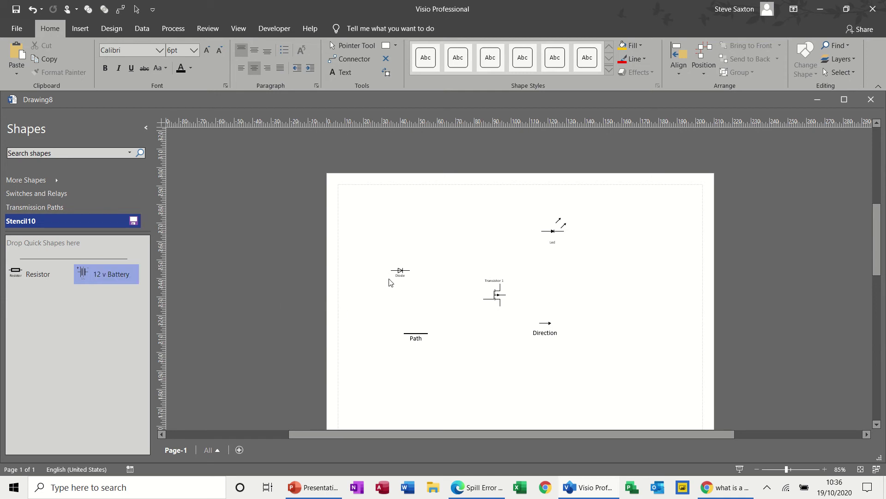
Add the Diode to the stencil, named 'Diode'
drag(396, 275, 76, 306)
click(41, 298)
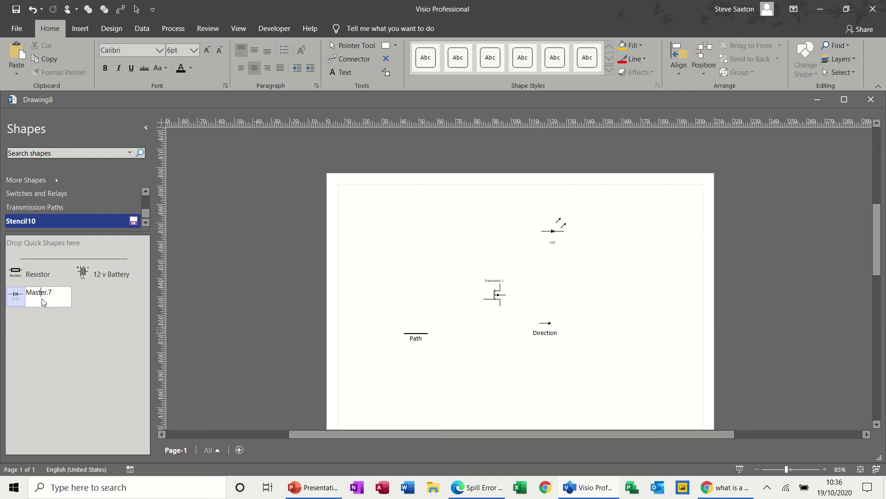
key(BackSpace)
key(BackSpace)
key(BackSpace)
key(BackSpace)
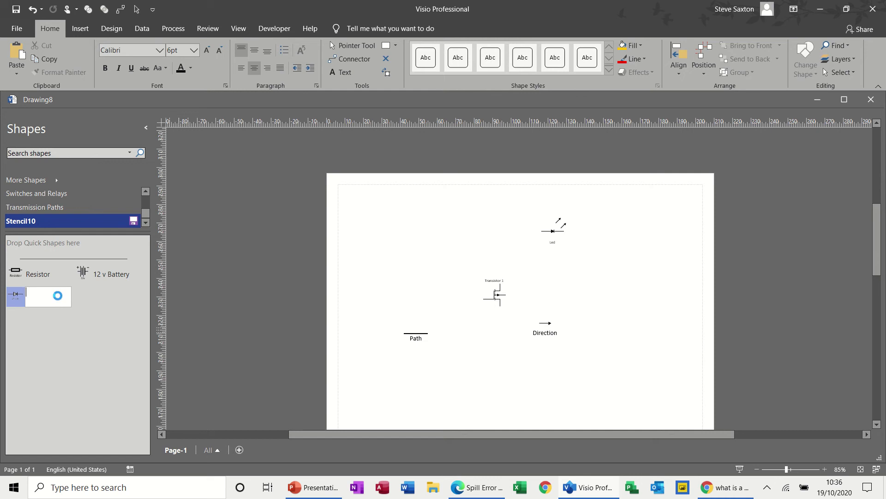
text(Diode)
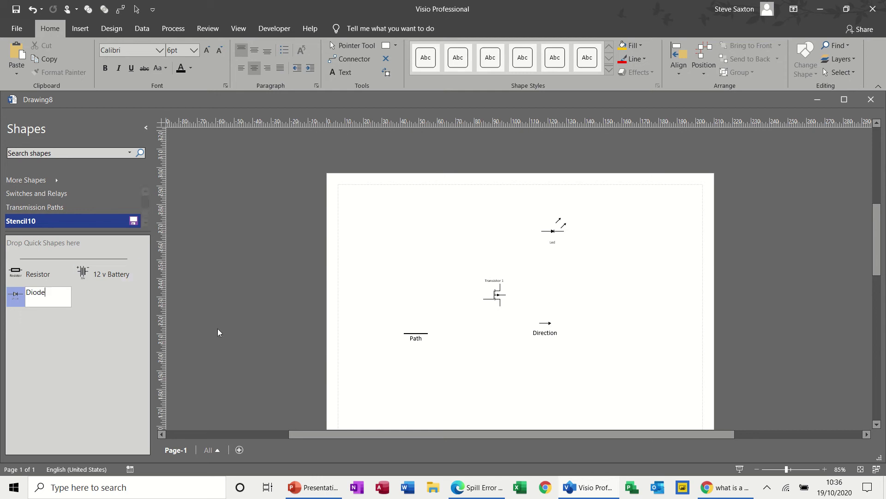
Add the transistor to the stencil, named 'Transistor'
click(496, 299)
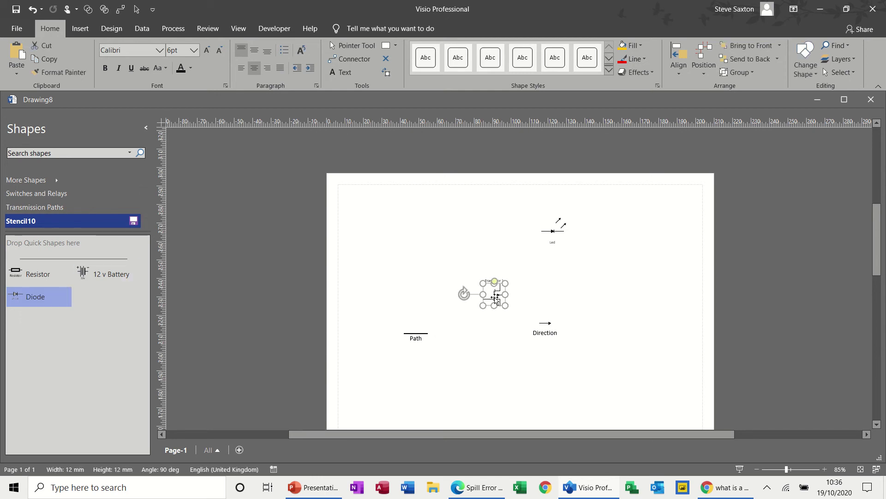
drag(494, 298, 115, 308)
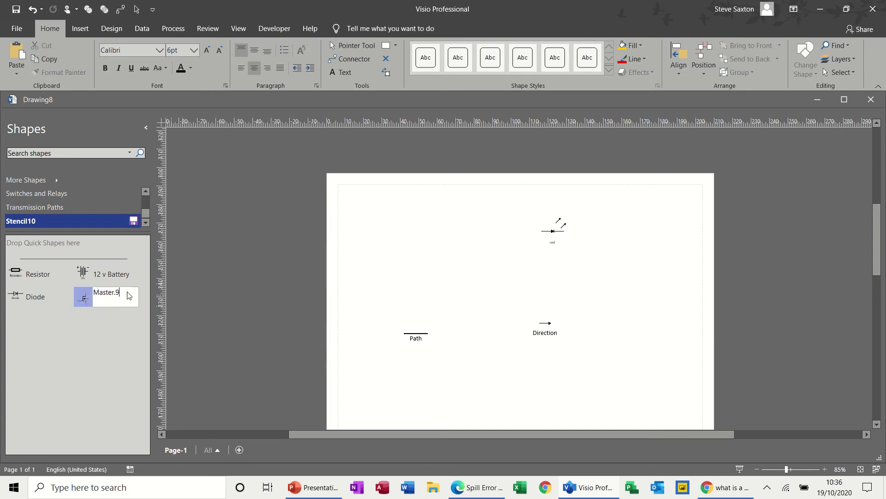
click(109, 300)
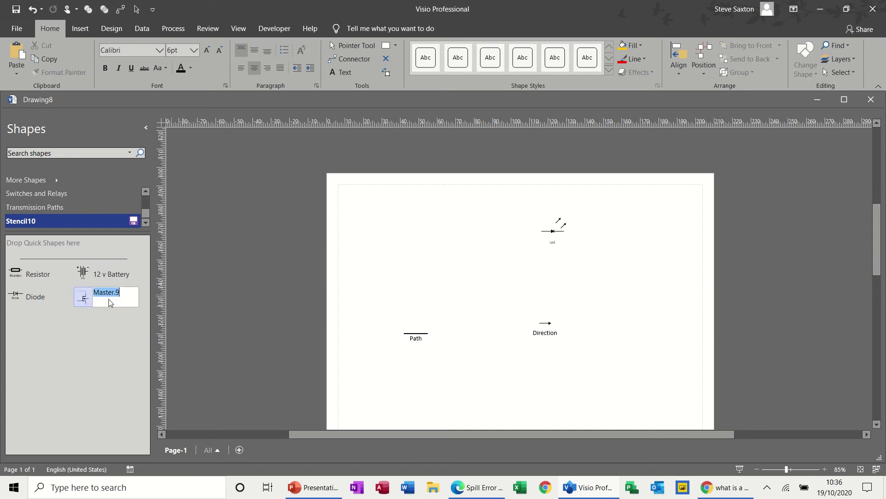
text(Transisto)
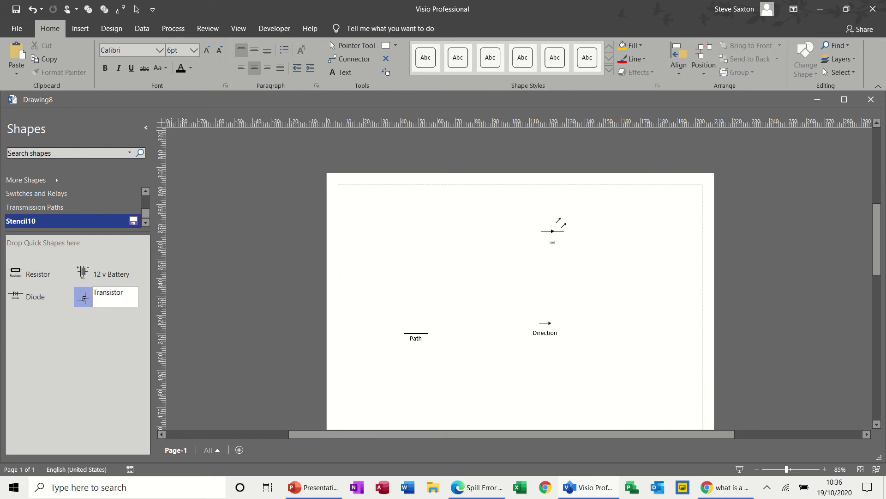
key(Return)
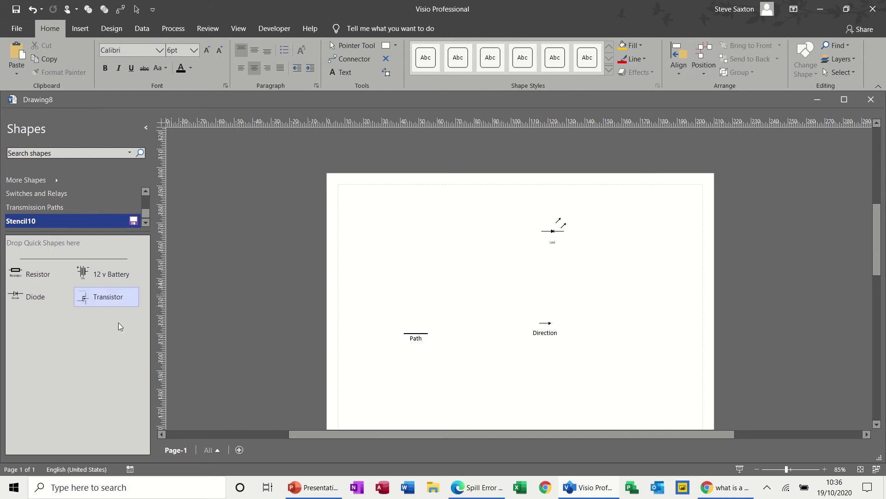
Add the LED to the stencil, named 'LED'
click(555, 233)
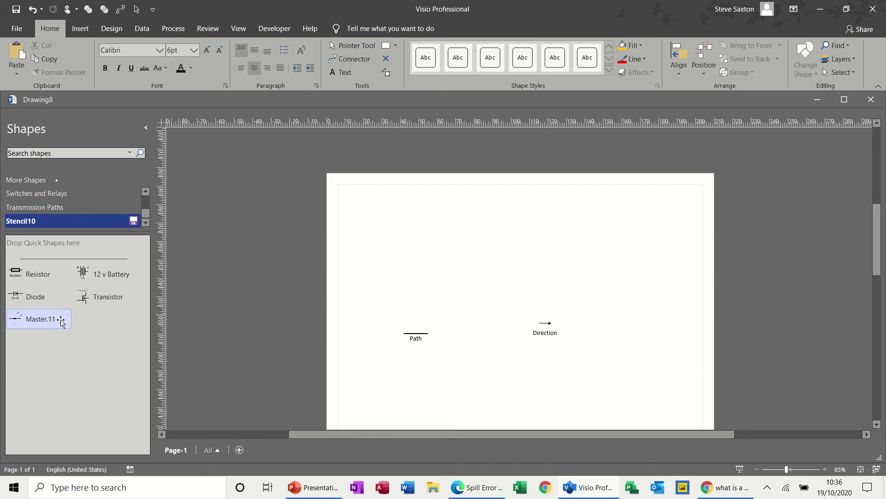
click(58, 316)
text(LED)
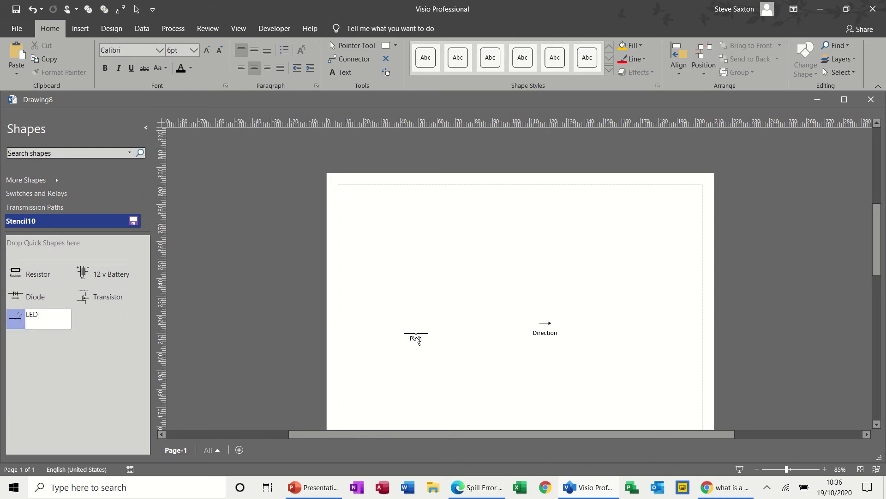
Add the Path wire to the stencil, named 'Path'
drag(415, 334, 95, 321)
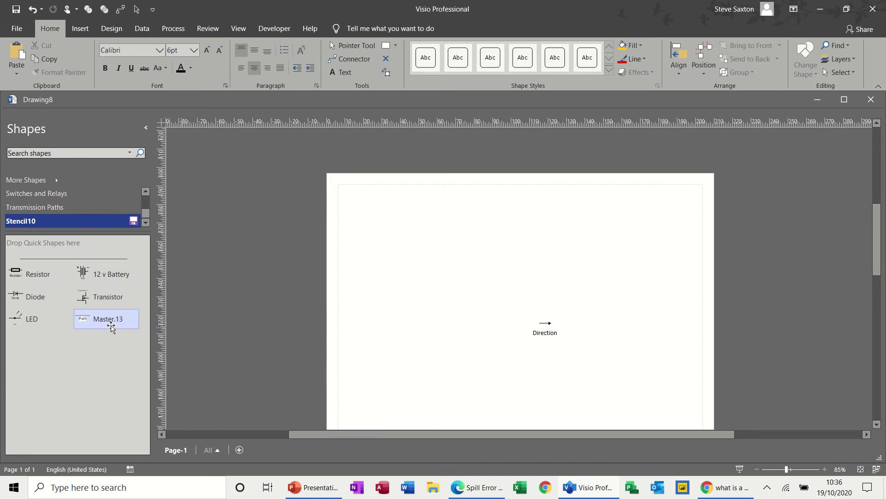
click(113, 324)
double_click(130, 316)
text(Path)
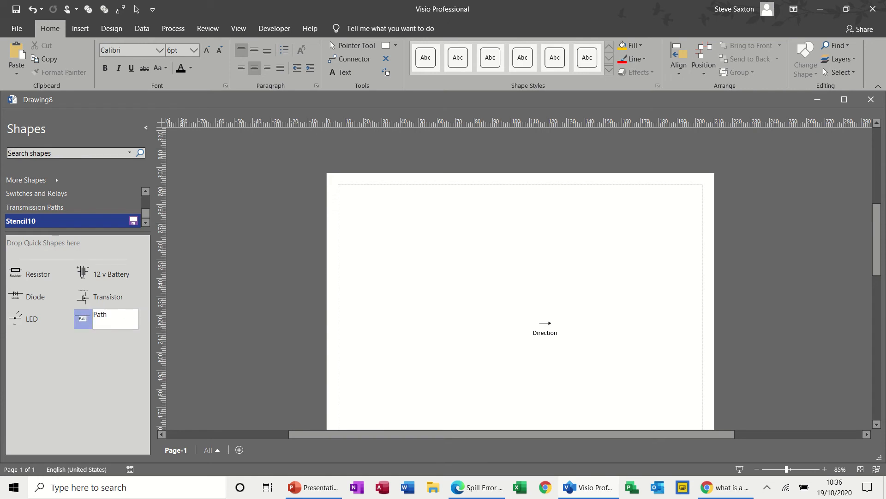
click(356, 341)
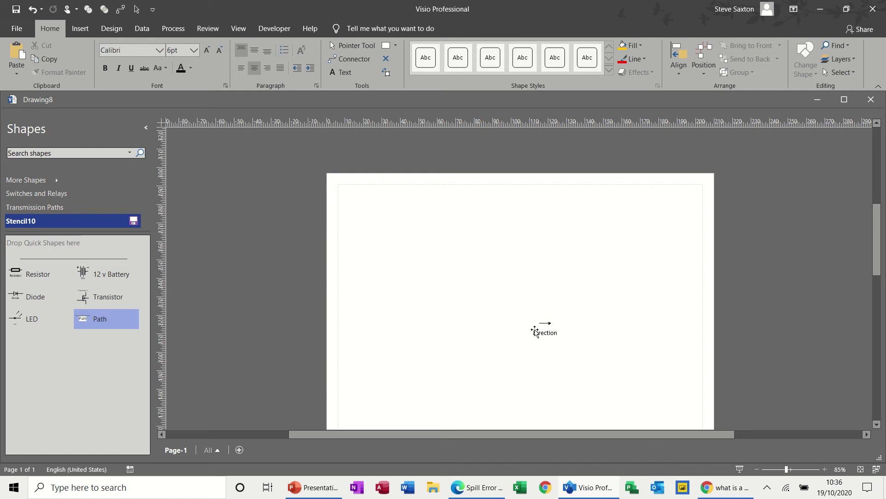
Add the Direction arrow to the stencil, named 'Direction'
drag(536, 332, 101, 350)
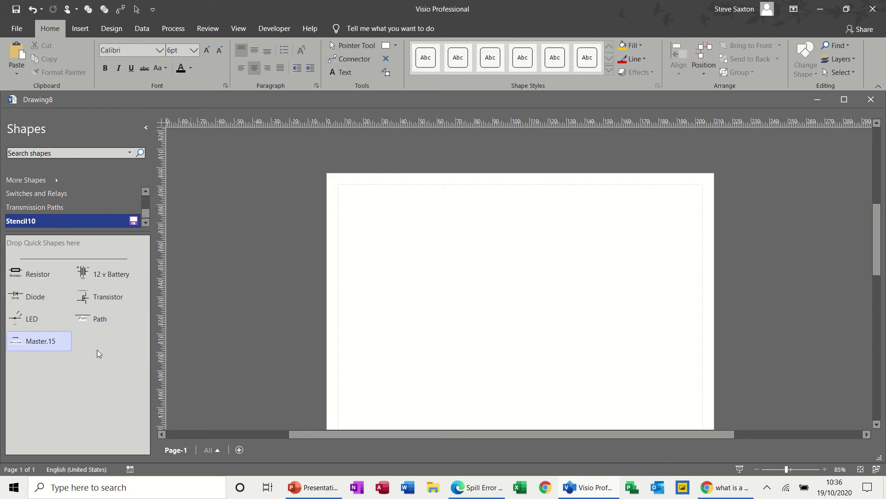
click(59, 342)
key(BackSpace)
key(BackSpace)
key(BackSpace)
key(BackSpace)
key(BackSpace)
key(BackSpace)
key(BackSpace)
key(BackSpace)
key(BackSpace)
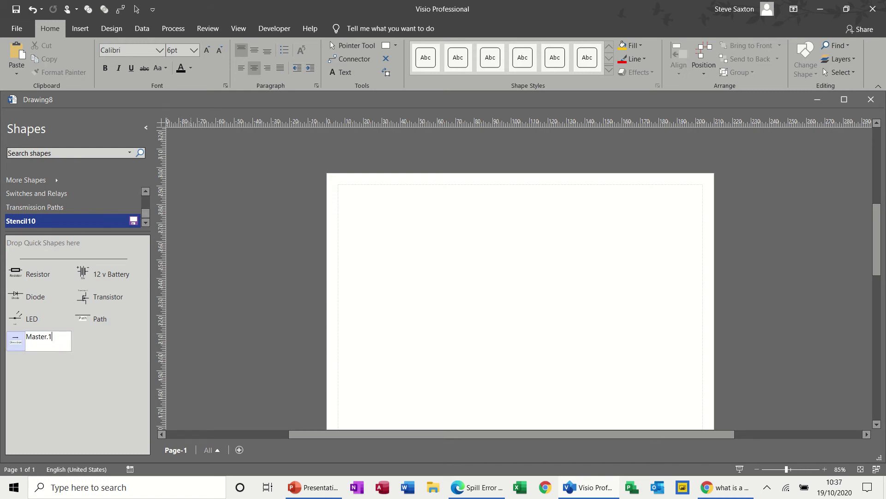
text(Direction)
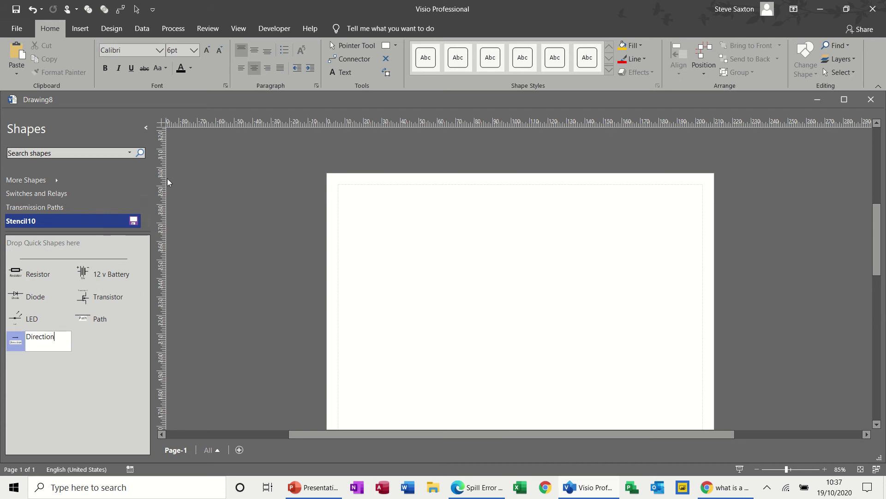
Save the custom stencil to My Shapes as Electric1.vssx
click(132, 221)
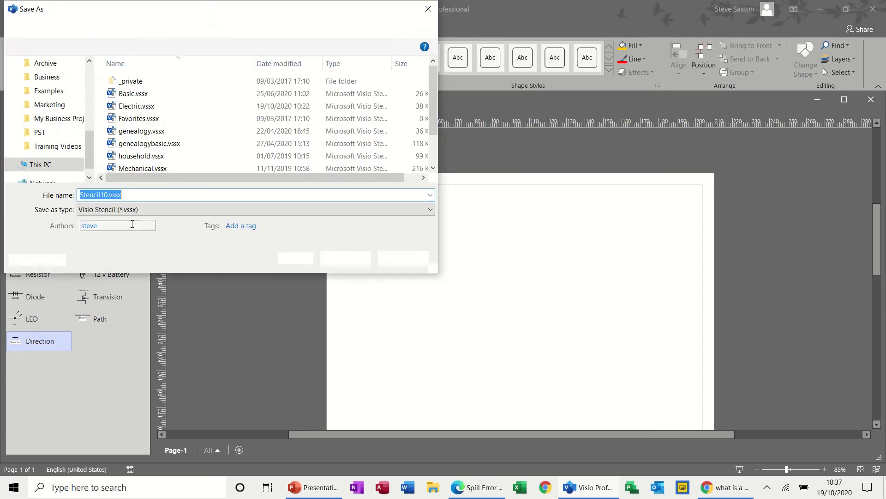
click(133, 107)
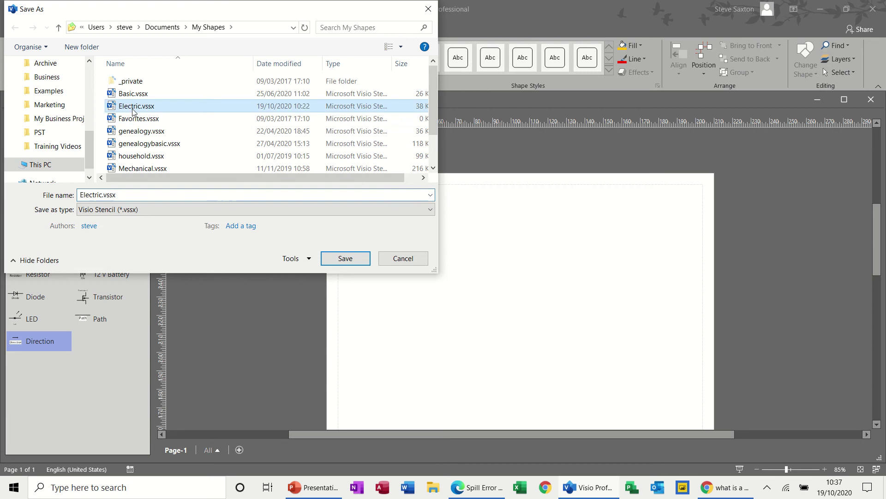
click(105, 196)
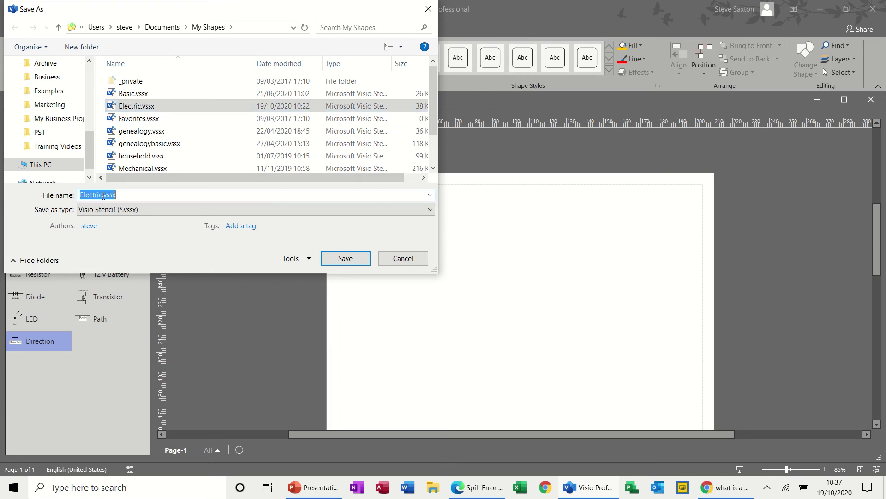
click(103, 195)
text(1)
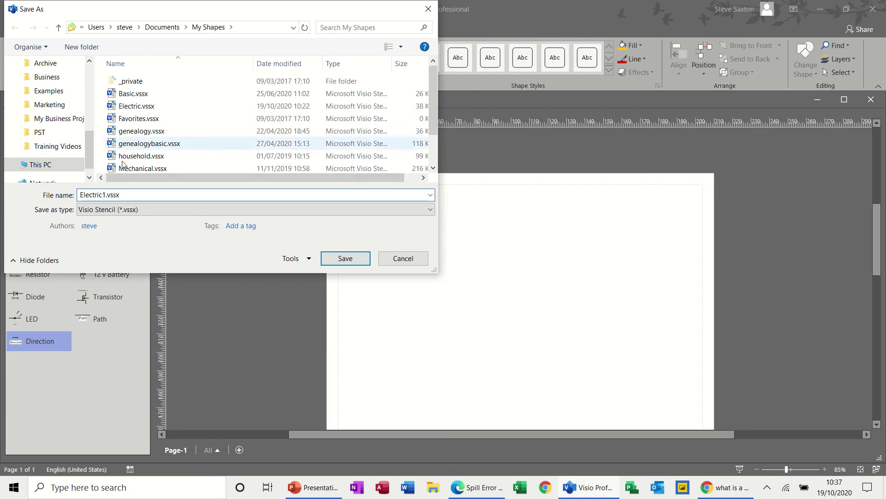
click(354, 260)
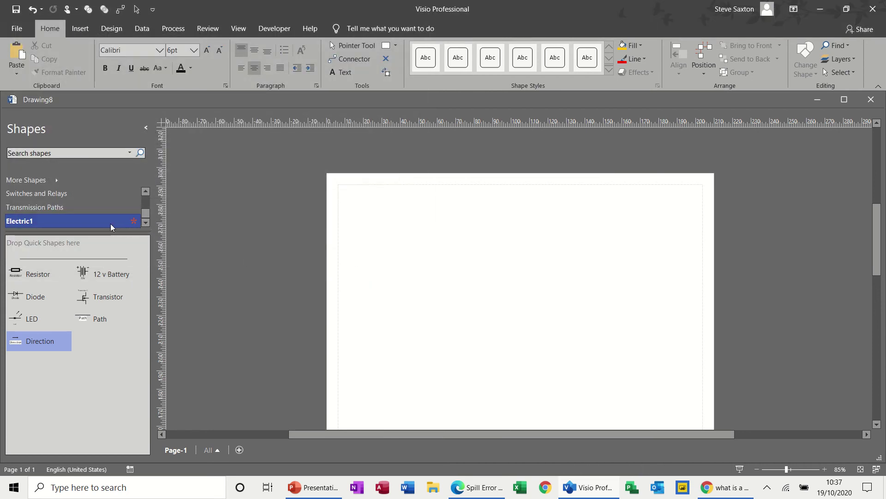
Close the Electric1 stencil from the Shapes pane
click(87, 209)
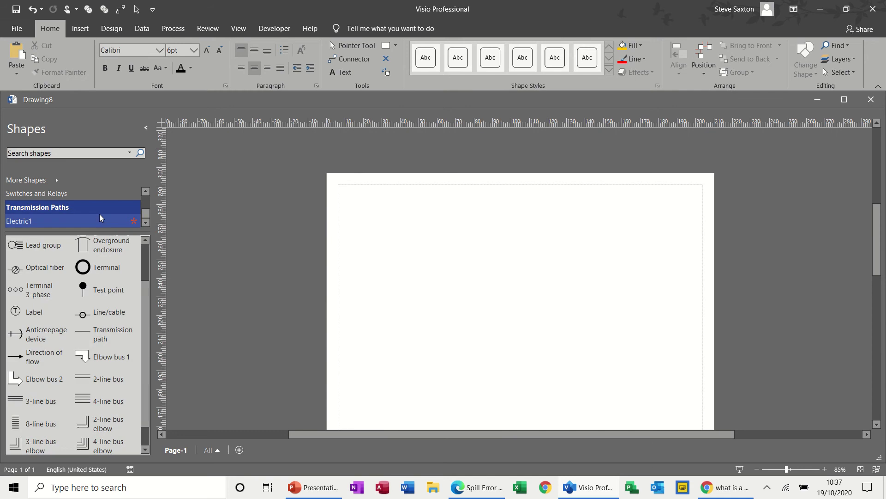
right_click(114, 220)
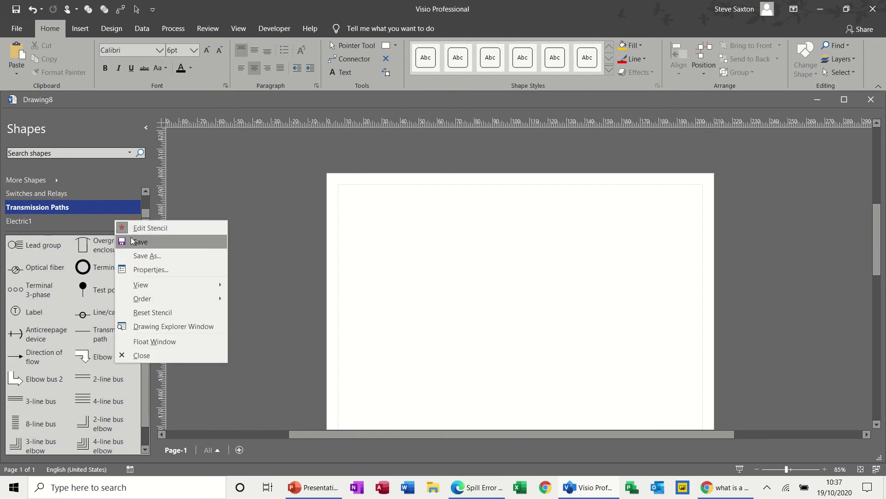
click(140, 355)
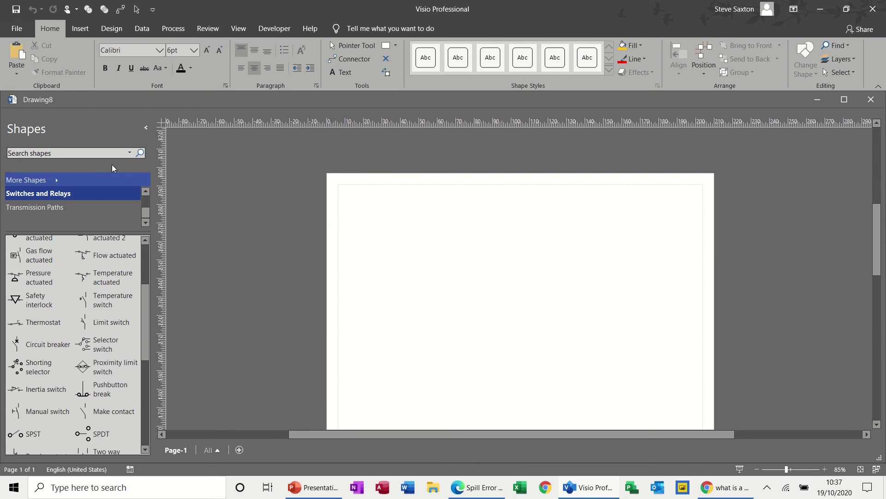
Reopen the Electric1.vssx stencil from the My Shapes folder through Open Stencil
click(59, 181)
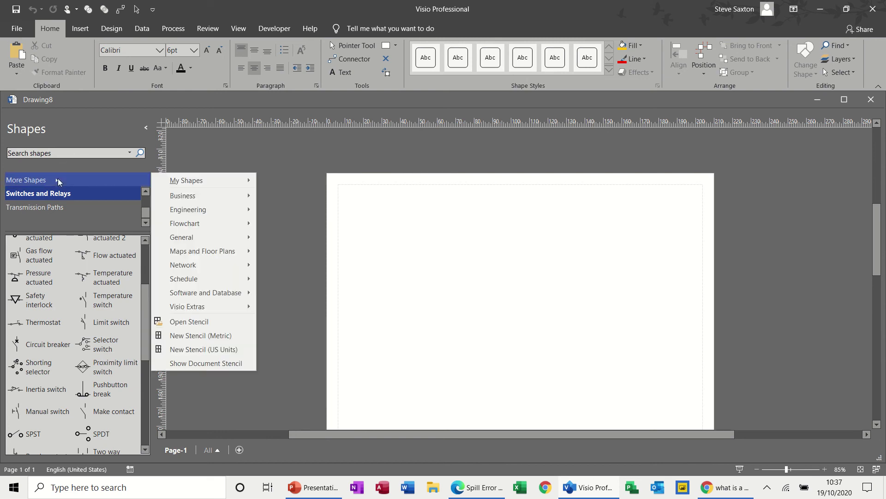
click(204, 317)
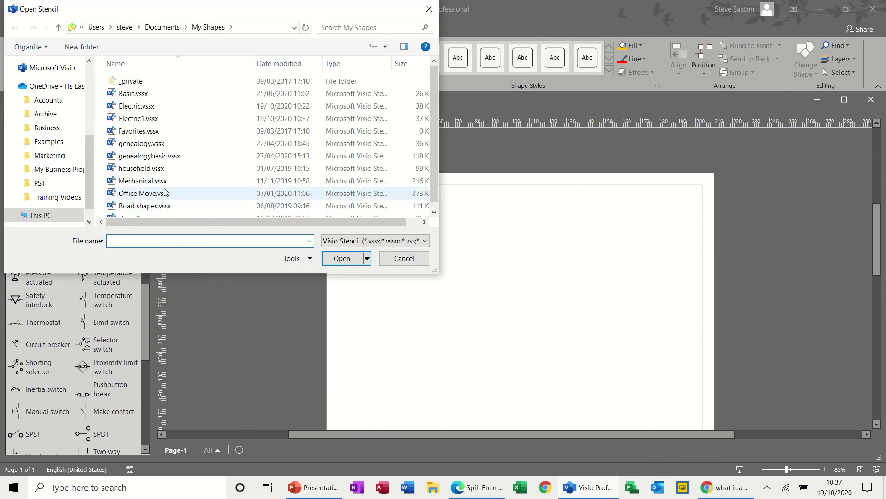
double_click(138, 124)
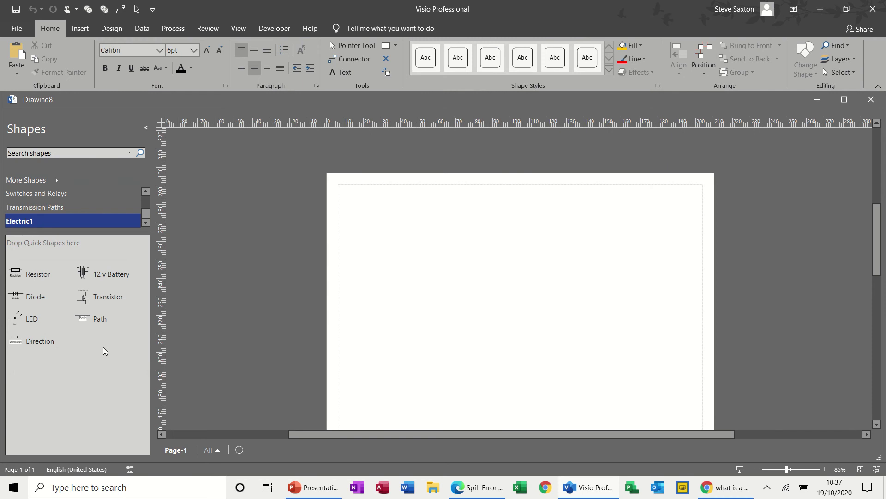
Place the 12 v Battery and attach a Path wire to its terminal
drag(87, 275, 389, 257)
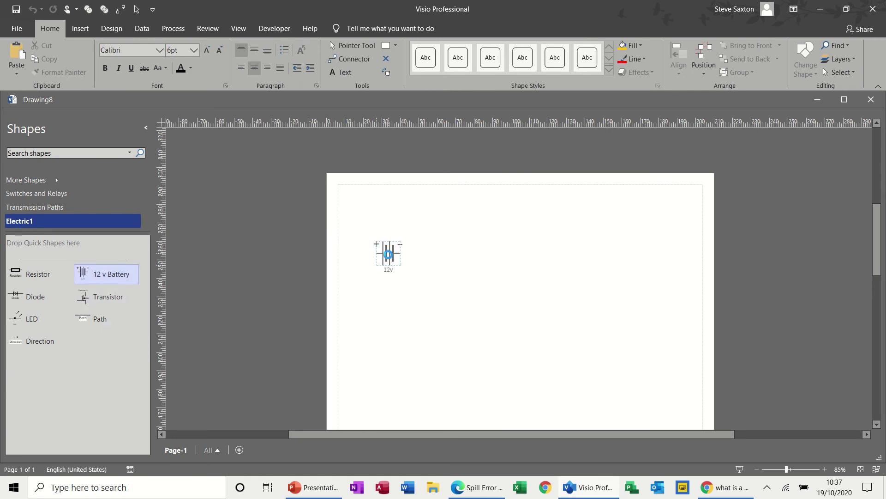
drag(96, 318, 496, 197)
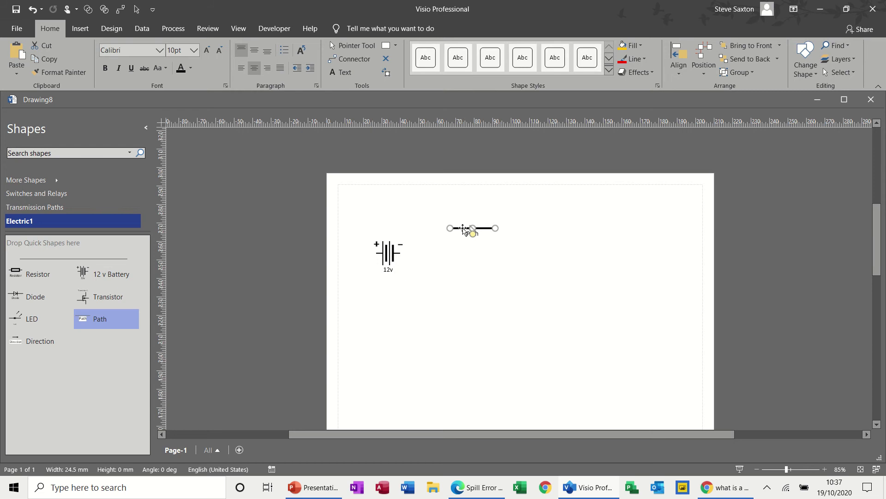
drag(460, 229, 483, 247)
key(ctrl+z)
click(445, 244)
click(455, 230)
drag(455, 229, 409, 255)
click(334, 341)
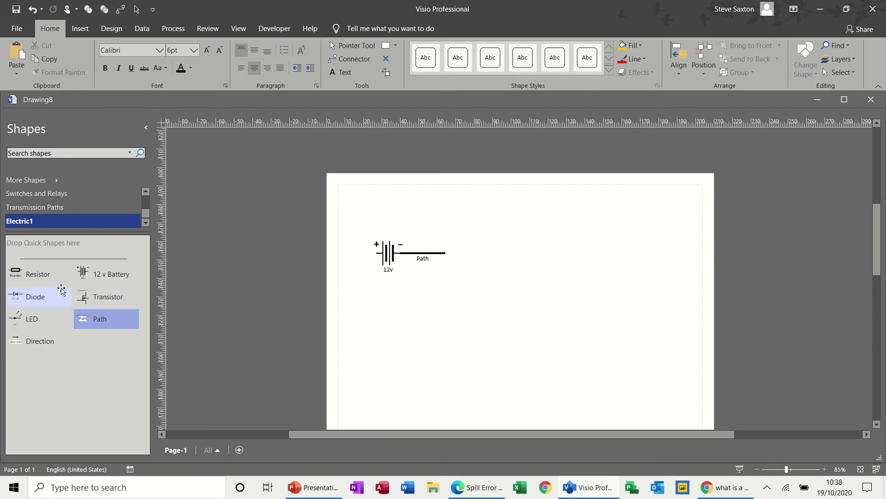
Add a Resistor at the wire's end and a second Path wire right of it
drag(43, 276, 461, 253)
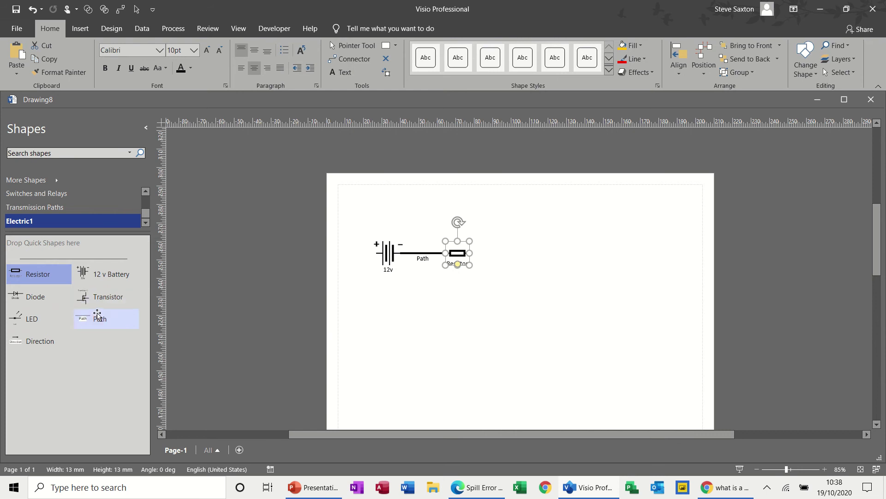
drag(96, 315, 485, 253)
click(529, 258)
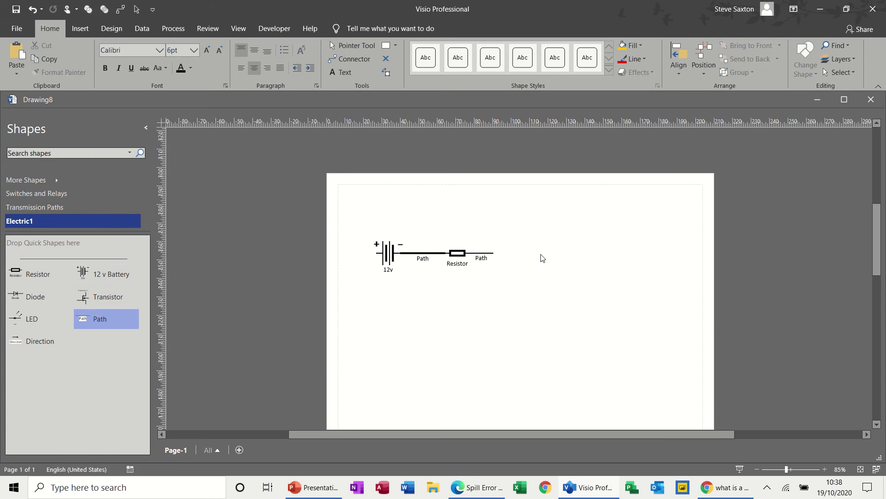
click(492, 253)
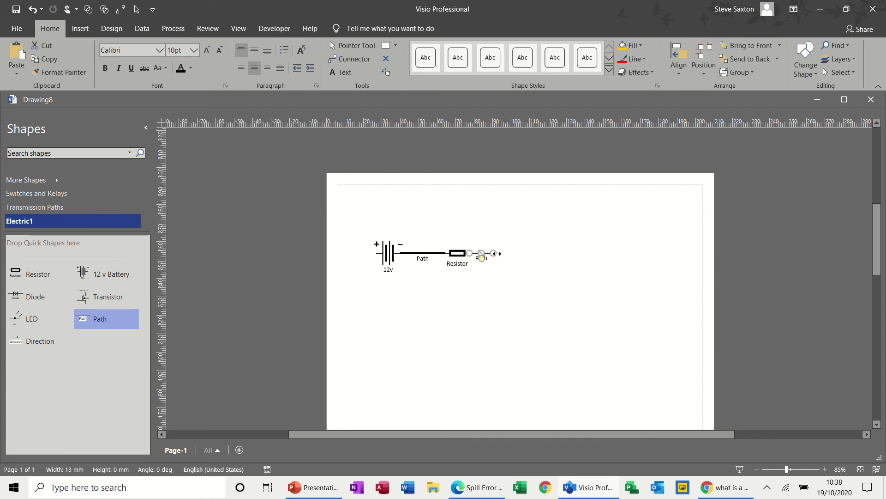
drag(496, 254, 522, 253)
key(ctrl+z)
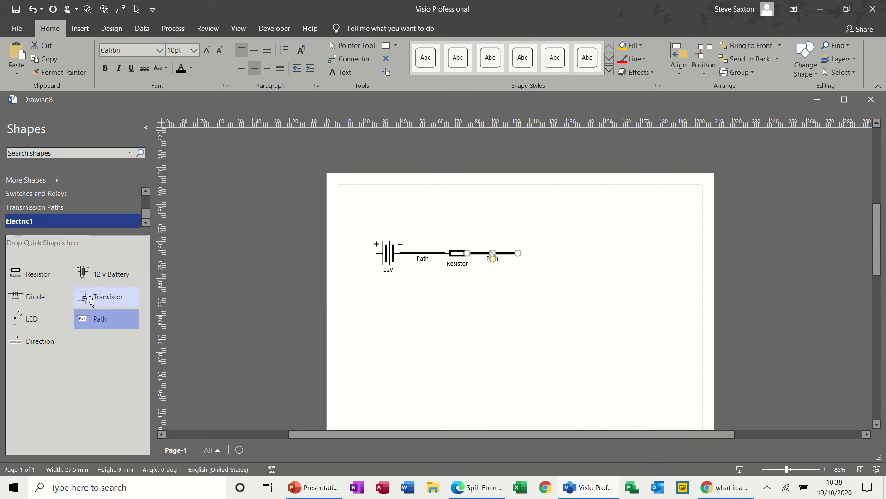
Place an LED at the end of the second Path wire
drag(42, 320, 535, 254)
click(600, 249)
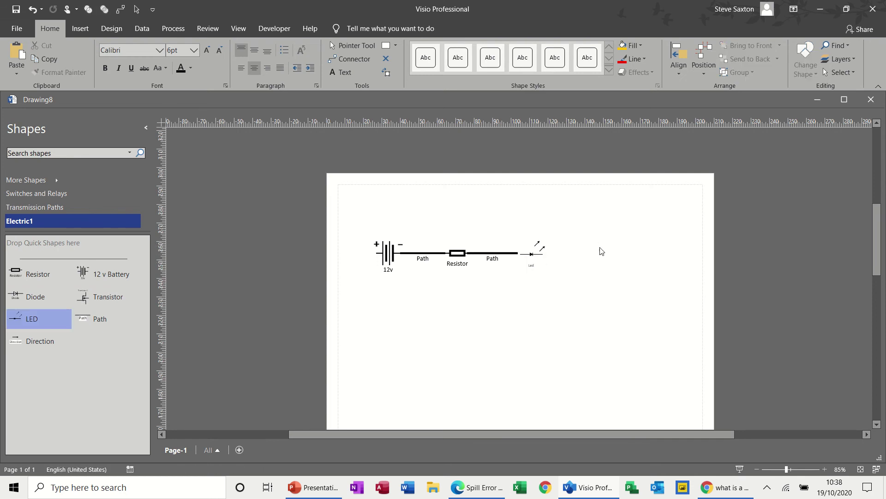
scroll(600, 251, left, 1)
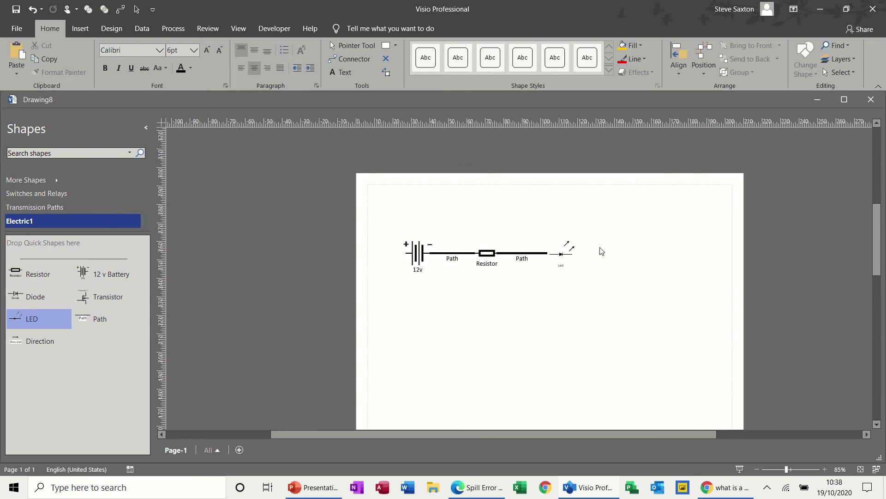
click(569, 257)
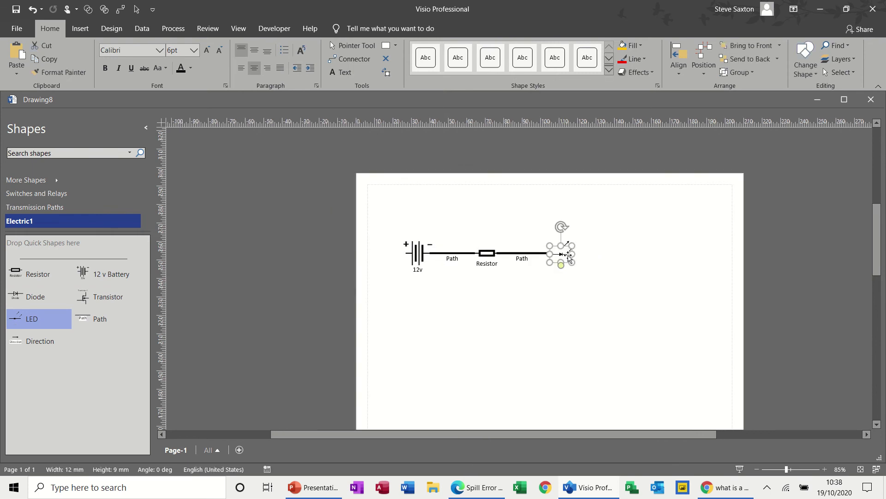
click(617, 286)
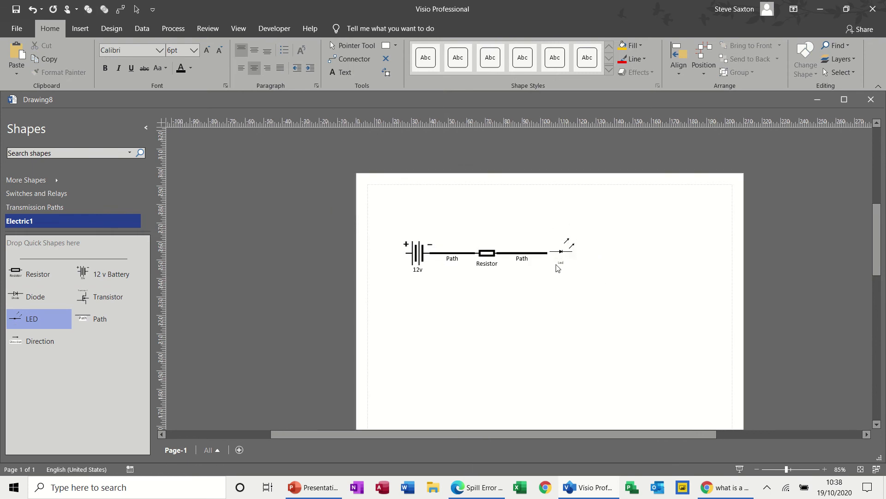
Delete both Path wires, leaving battery, Resistor and LED unconnected
click(530, 253)
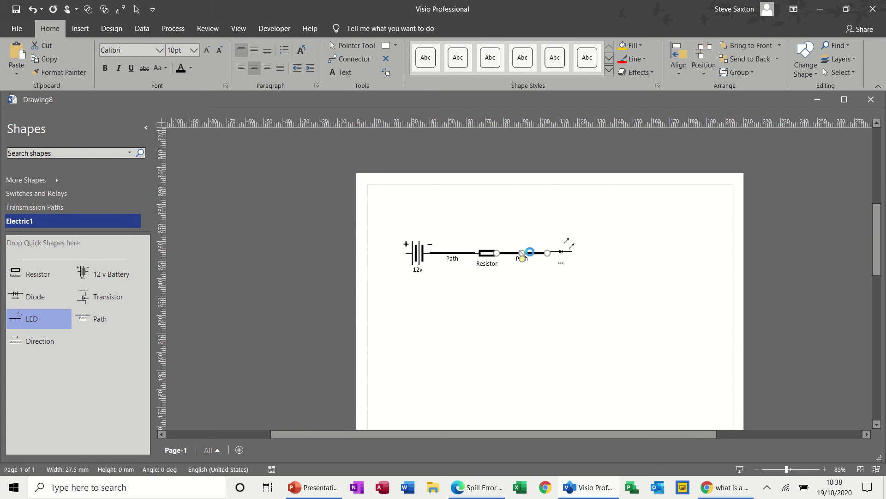
key(Delete)
click(452, 254)
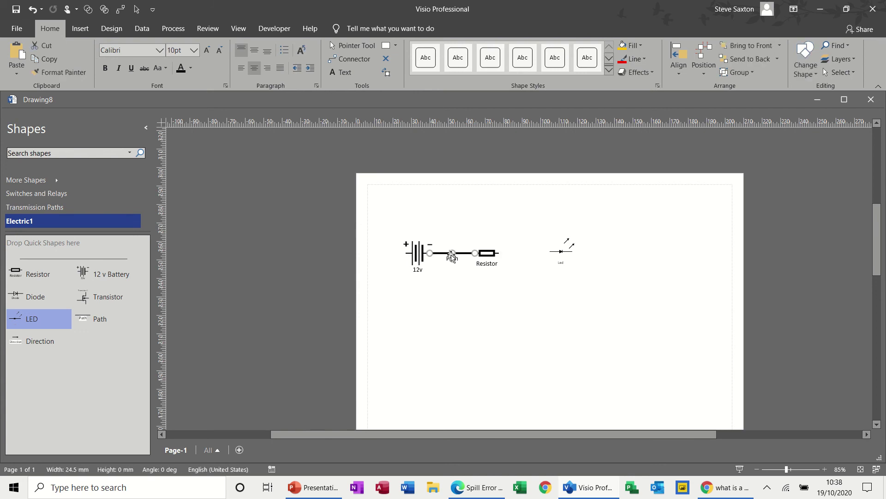
key(Delete)
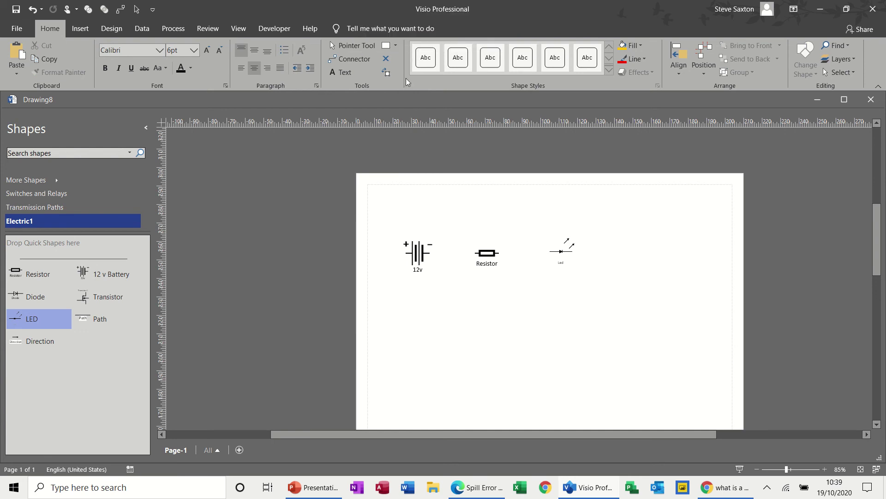
Draw a thin straight wire joining the battery, Resistor and LED
click(396, 45)
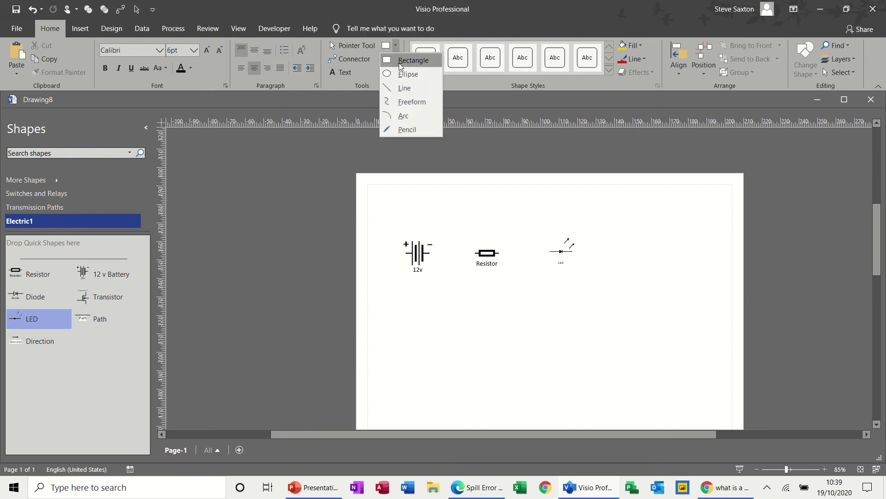
click(401, 87)
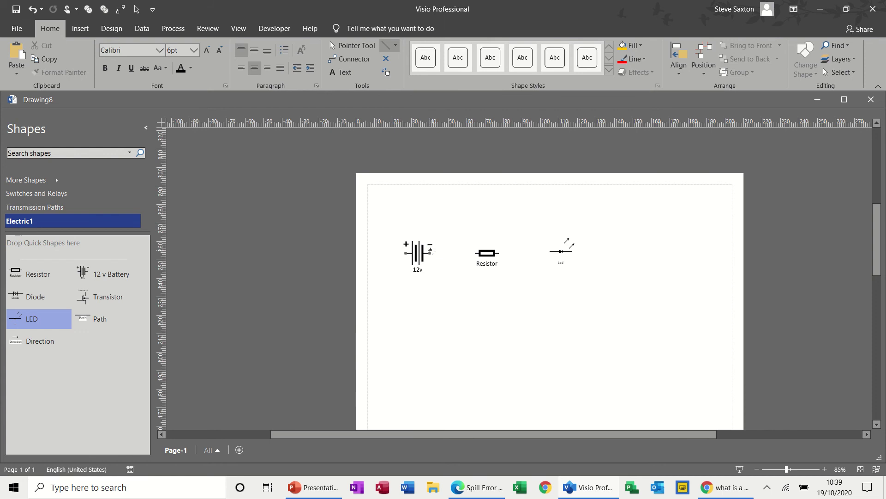
drag(431, 252, 551, 253)
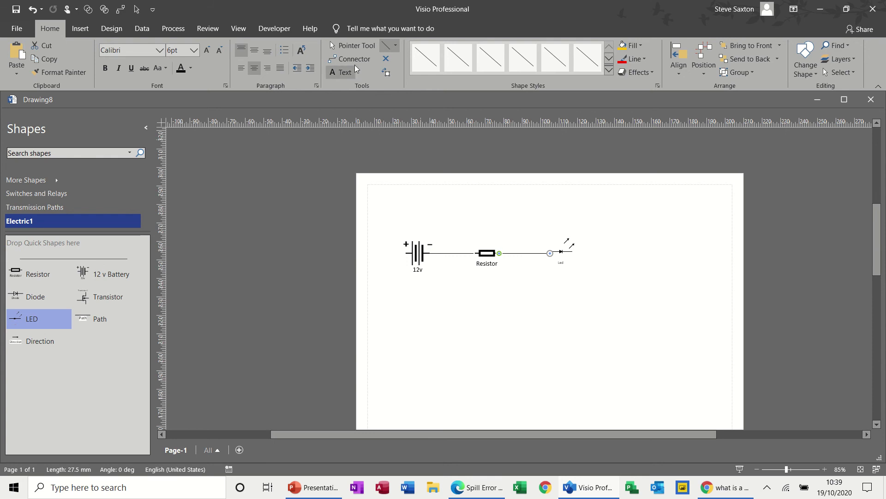
click(350, 46)
click(568, 306)
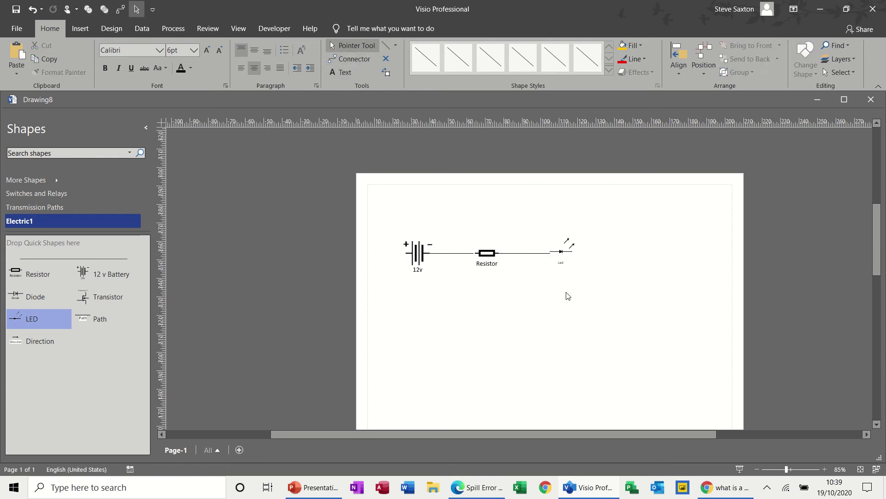
click(564, 262)
click(535, 289)
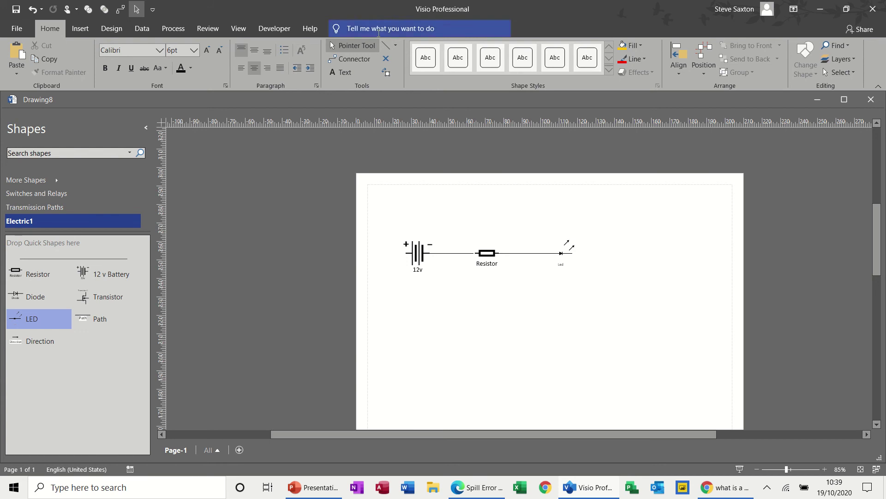
Draw a wire straight down from the LED and place a Transistor below it
click(385, 45)
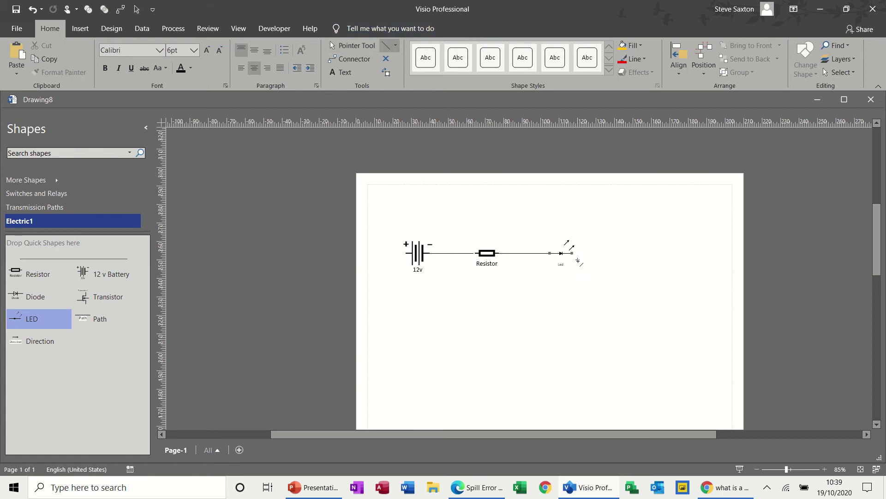
drag(572, 253, 572, 296)
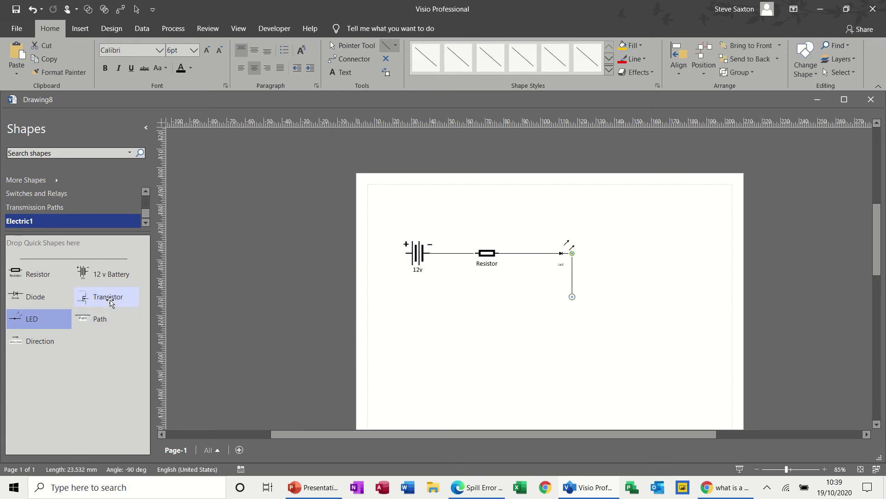
drag(109, 300, 568, 312)
Select the newly placed Transistor and undo the previous change
click(496, 345)
scroll(495, 345, up, 1)
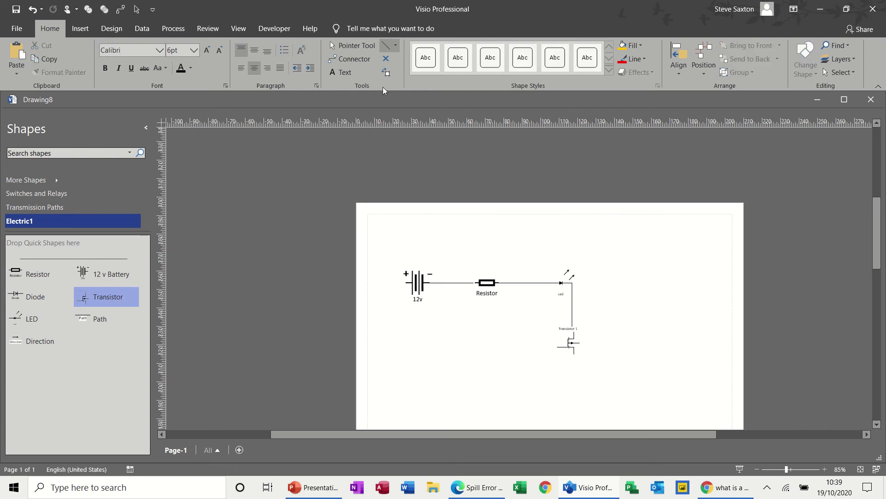
click(356, 49)
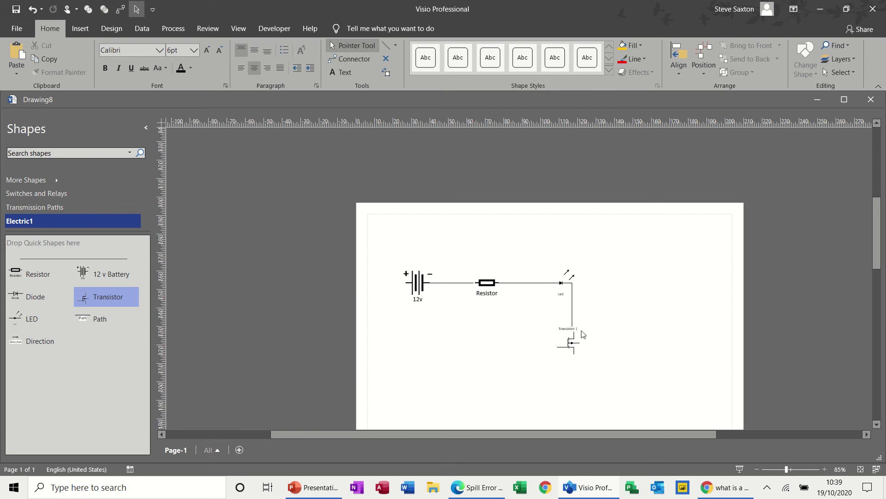
click(572, 346)
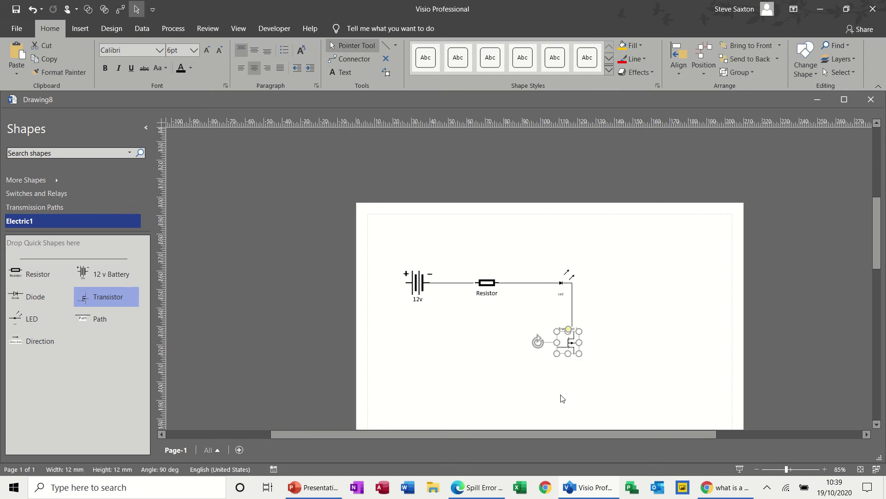
key(ctrl+z)
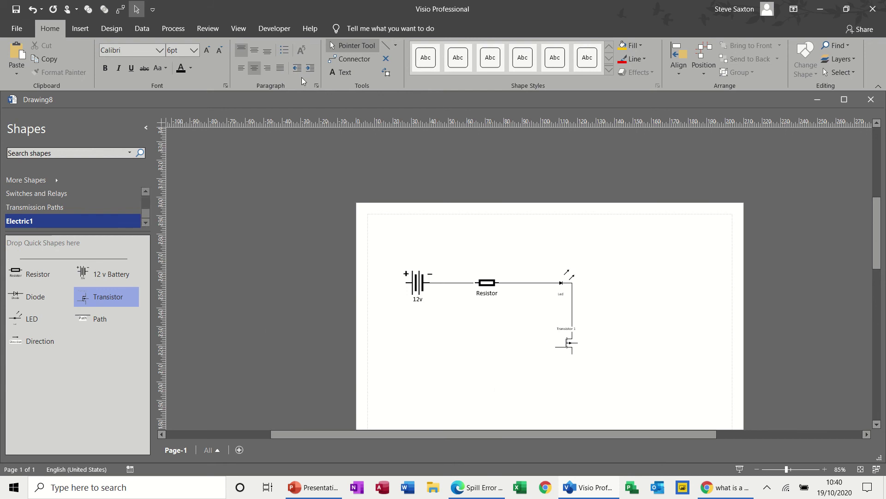
Draw the bottom wire from the Transistor, a branch down from the top wire, and add a second Resistor
click(386, 45)
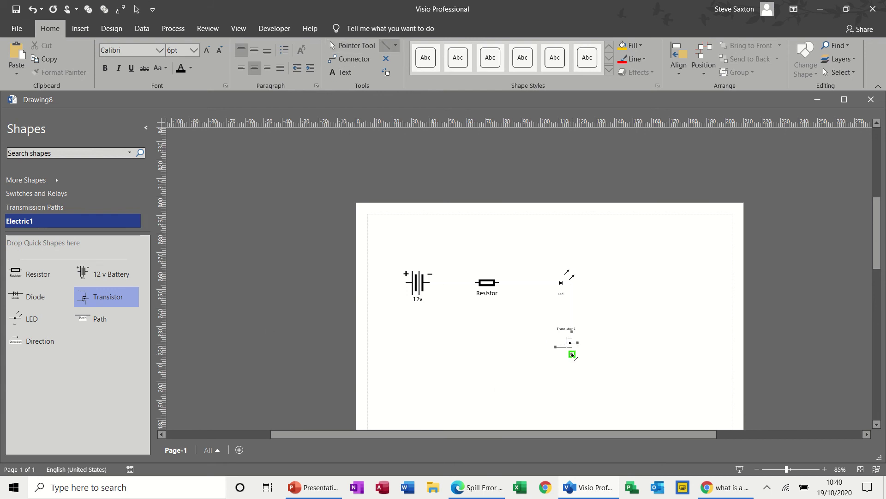
mouse_move(571, 352)
mouse_down()
mouse_move(573, 376)
mouse_move(494, 380)
mouse_move(494, 354)
mouse_up()
drag(495, 354, 572, 354)
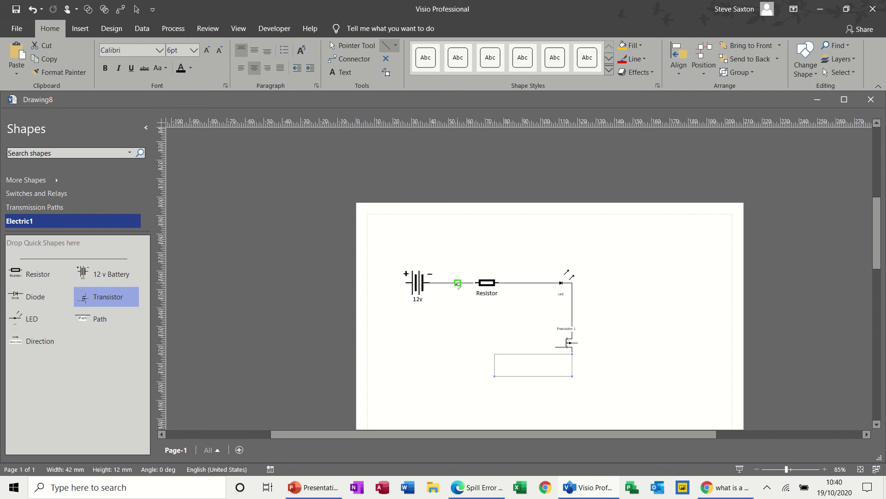
drag(457, 283, 457, 308)
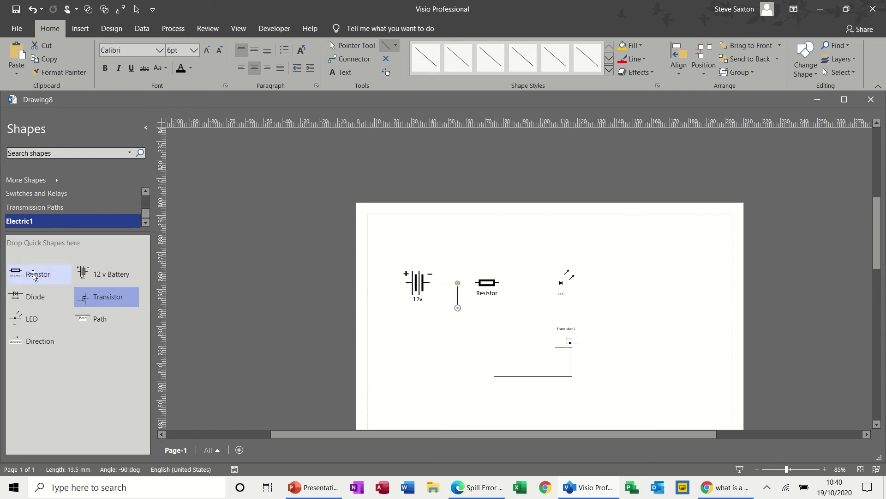
mouse_move(36, 274)
mouse_down()
mouse_move(433, 338)
mouse_move(466, 338)
mouse_move(452, 333)
mouse_move(452, 320)
mouse_move(454, 312)
mouse_move(477, 320)
mouse_move(466, 312)
mouse_up()
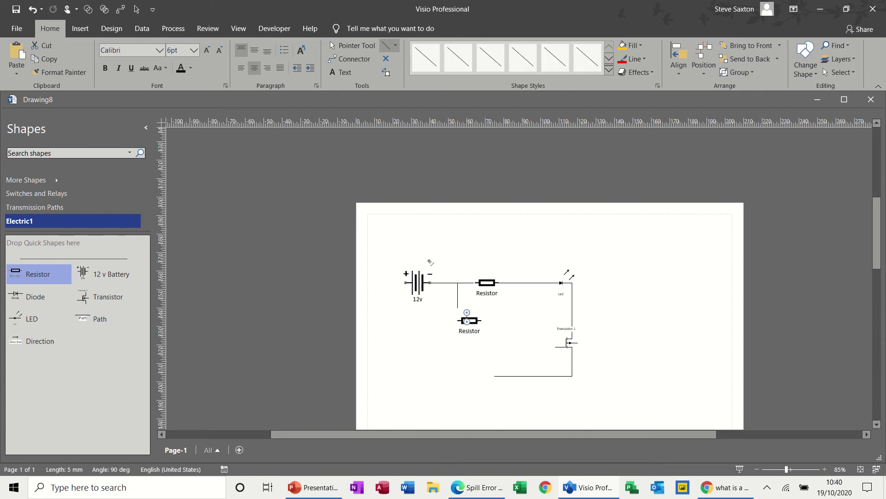
Undo the stray short line drawn on the resistor
click(348, 48)
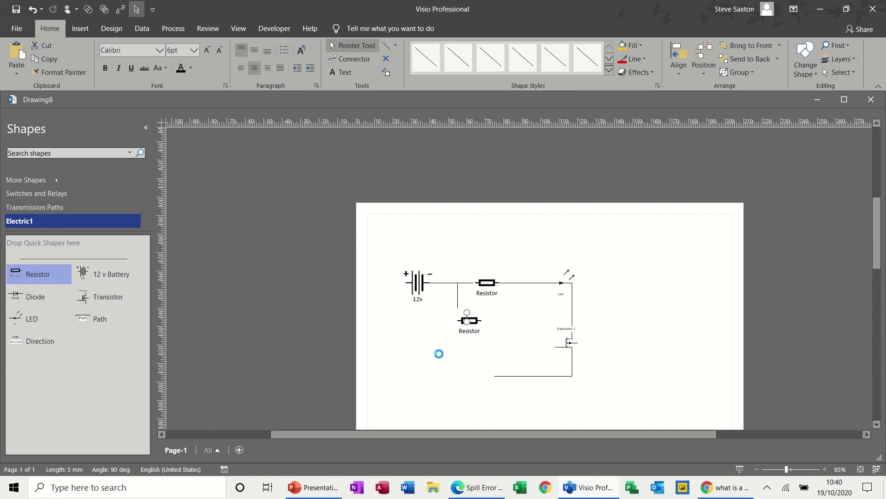
key(ctrl+z)
key(ctrl+6)
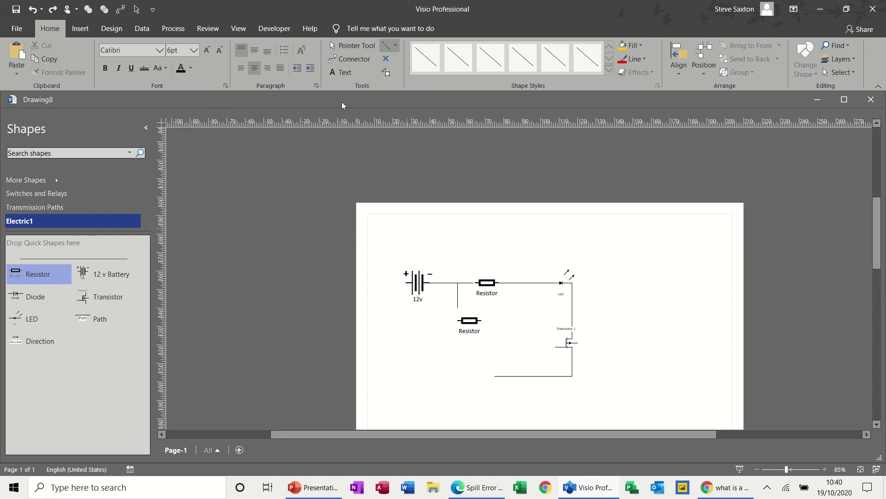
click(333, 46)
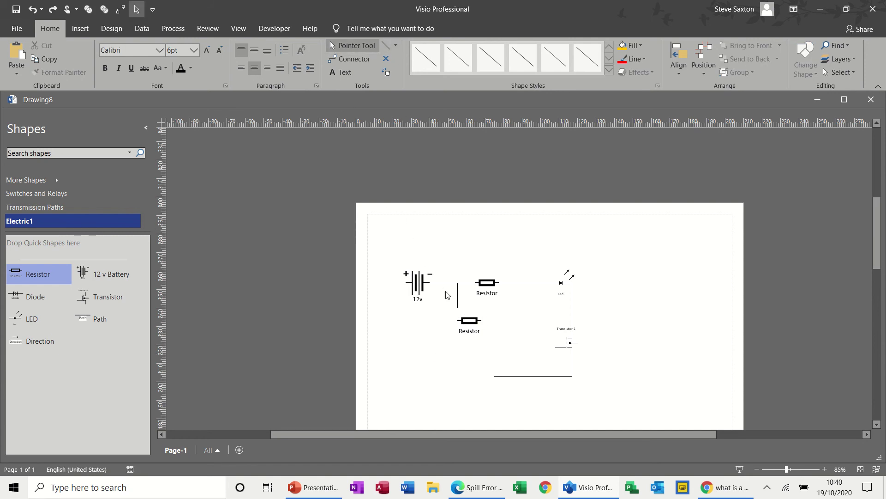
Move the second Resistor onto the branch wire, draw a wire down from its right end, and place a Diode below
drag(466, 320, 466, 310)
click(441, 337)
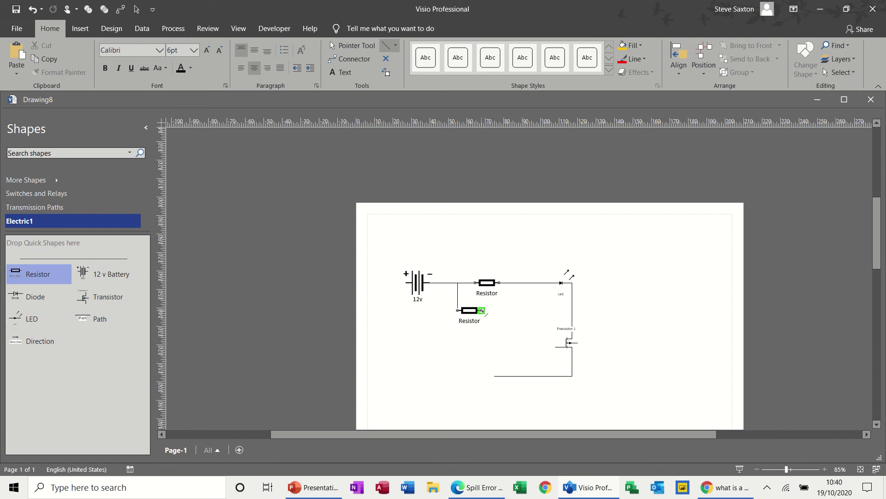
drag(482, 311, 482, 335)
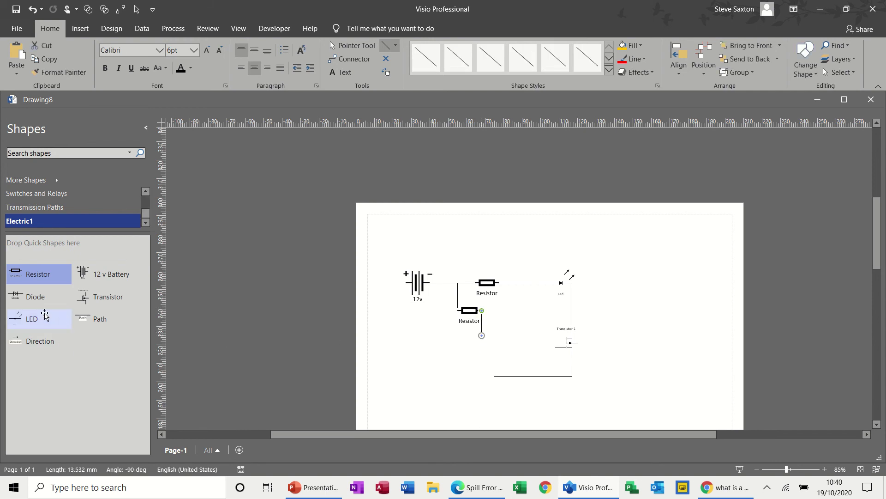
drag(39, 297, 478, 357)
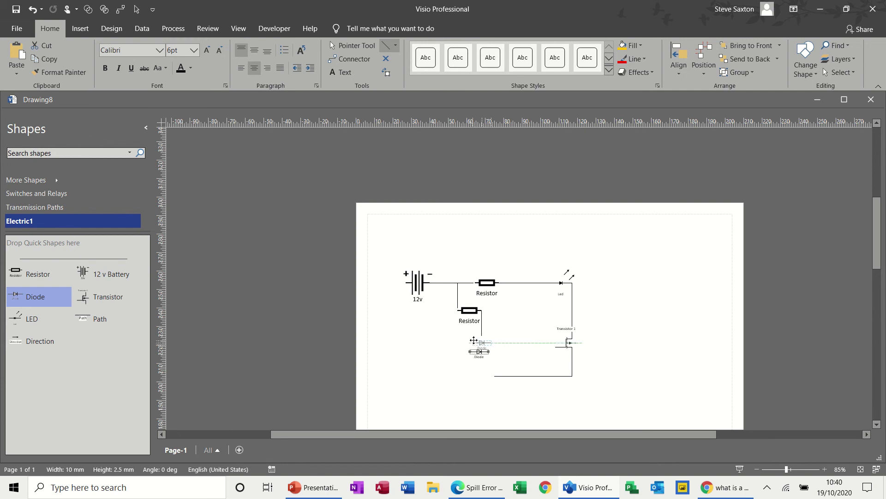
Rotate the Diode 90° right using Position > Rotate Shapes
click(583, 226)
click(683, 71)
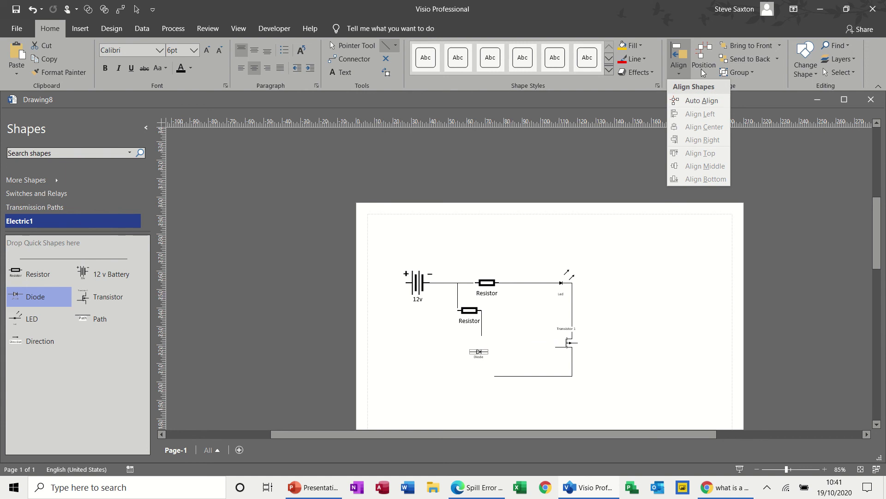
key(Escape)
click(702, 68)
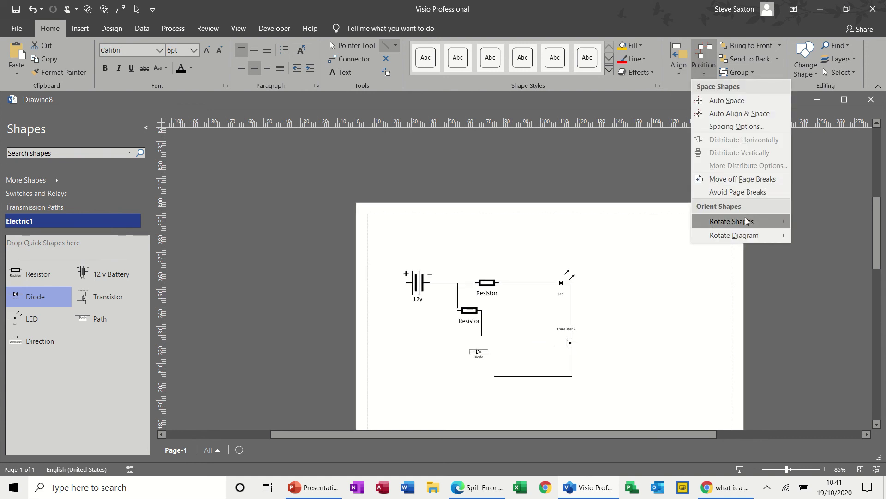
mouse_move(746, 218)
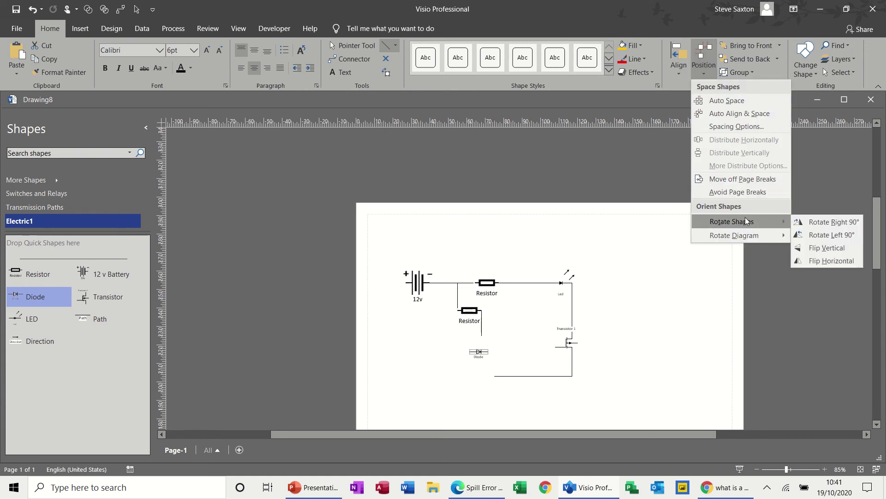
click(804, 220)
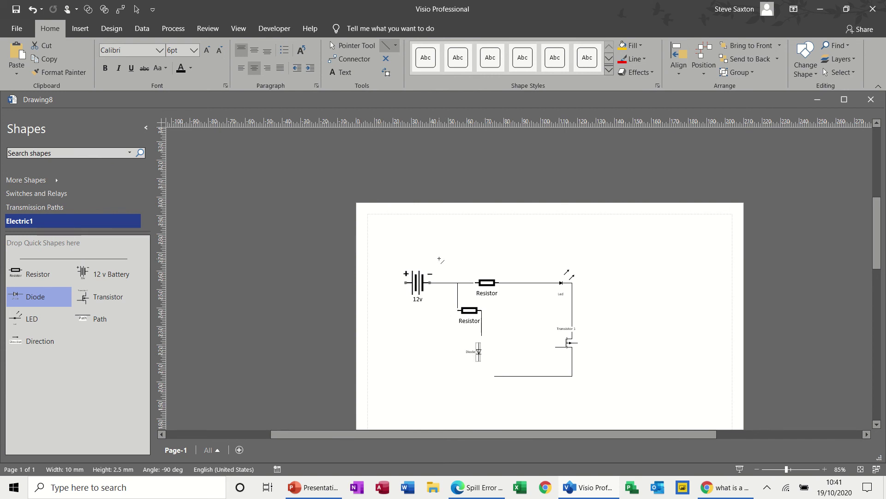
Select the lower Resistor and check the rotation options, leaving it unrotated
click(356, 45)
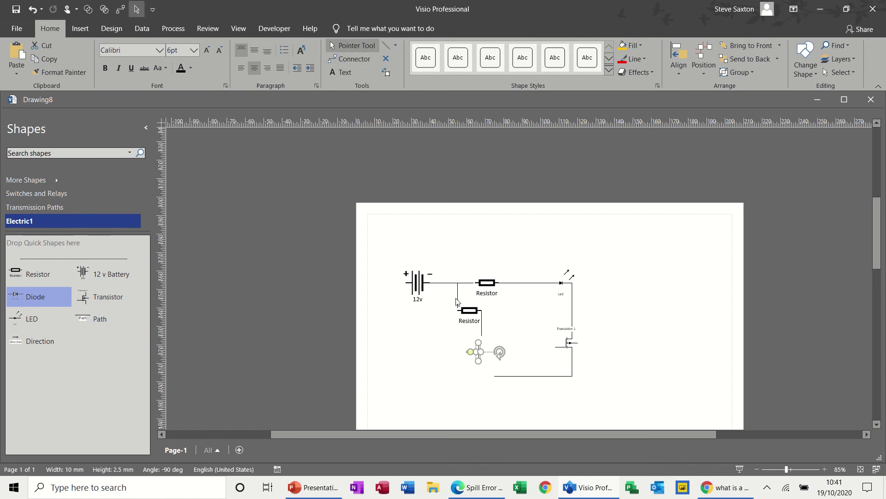
click(469, 310)
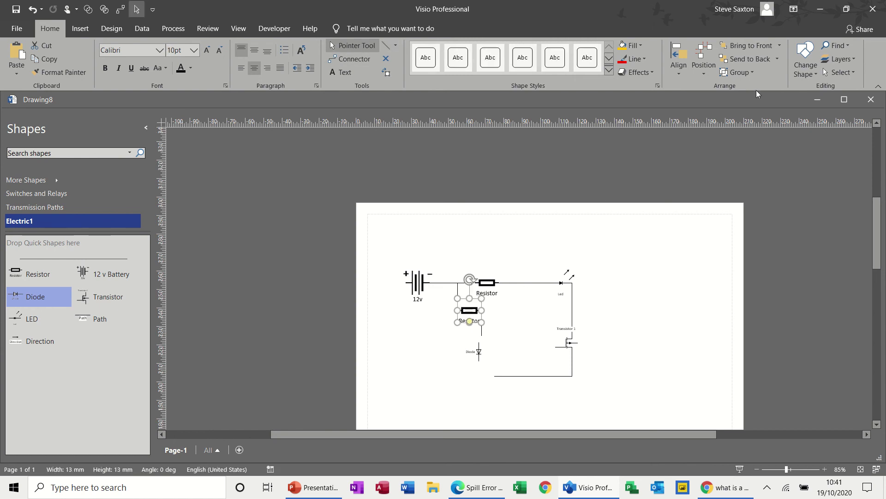
click(706, 71)
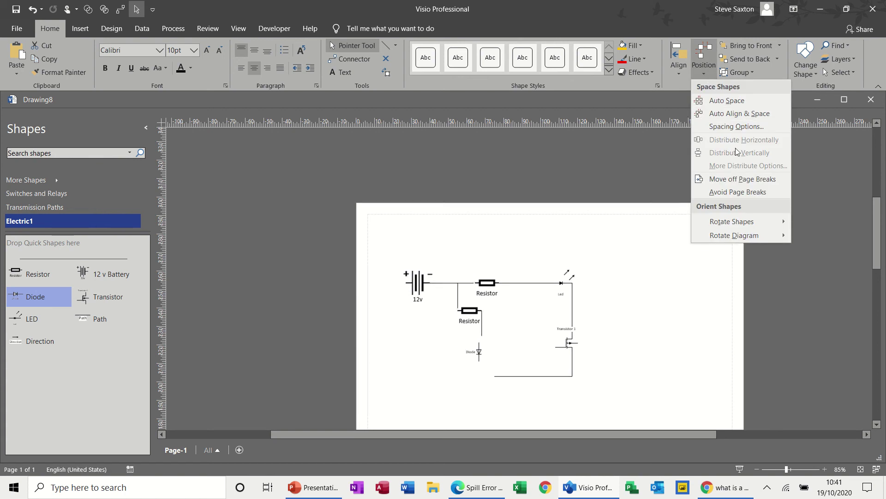
mouse_move(755, 216)
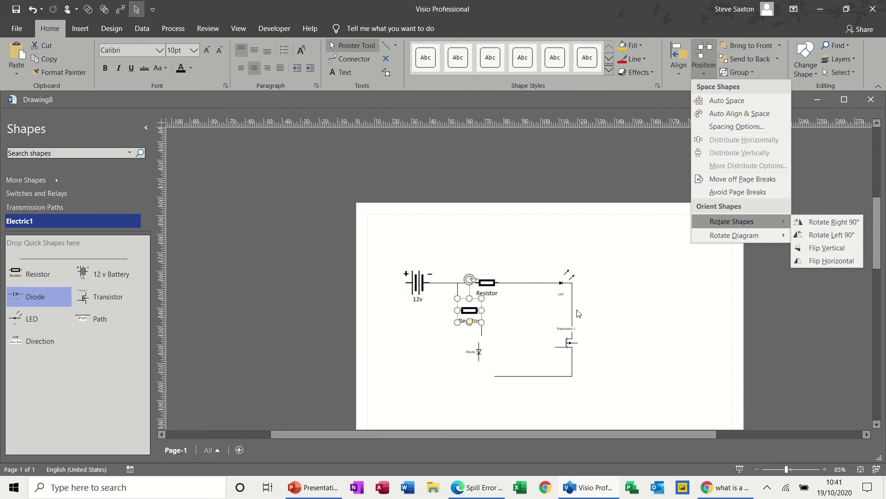
click(469, 311)
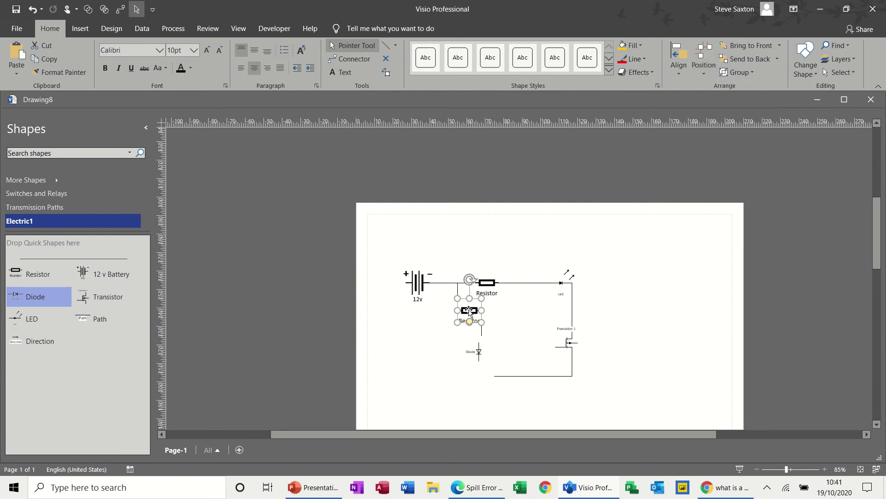
Delete the connector to the diode and rotate the lower Resistor 90° upright
drag(470, 313, 418, 338)
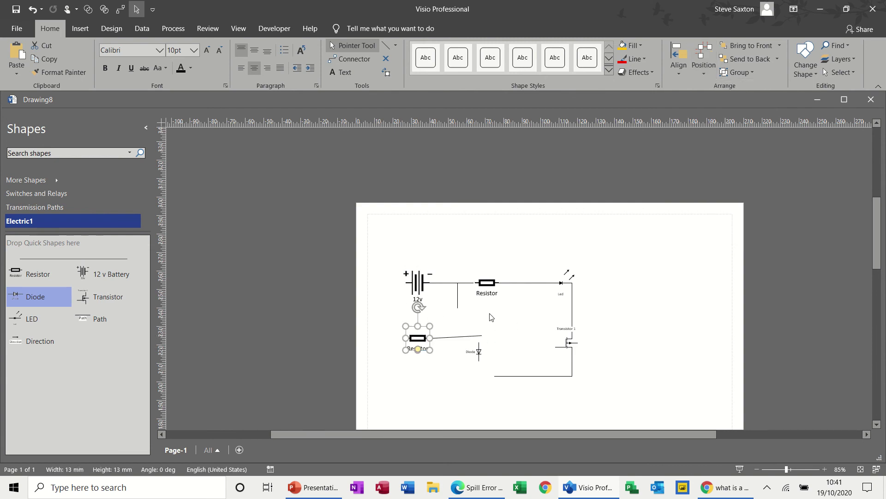
click(480, 335)
key(Delete)
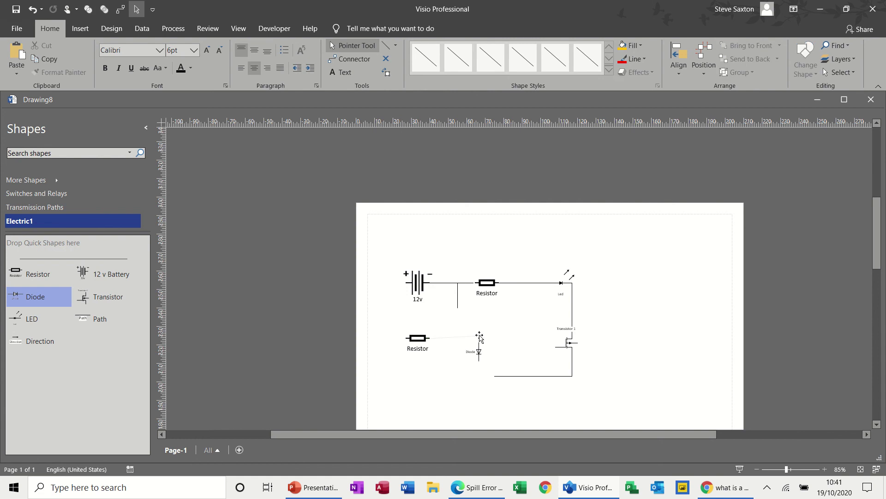
click(425, 342)
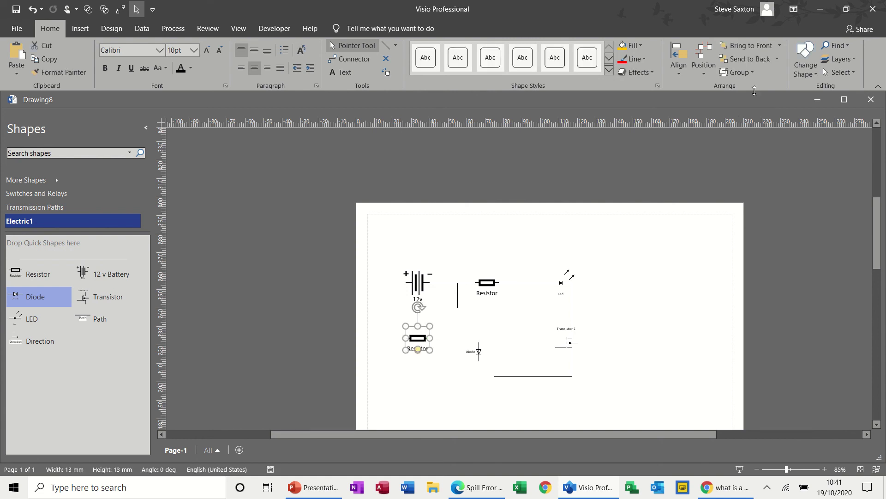
click(704, 73)
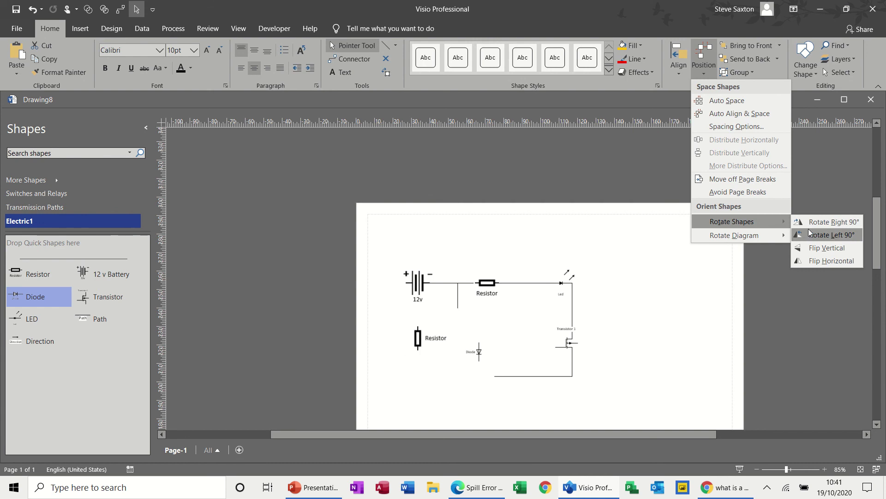
click(811, 228)
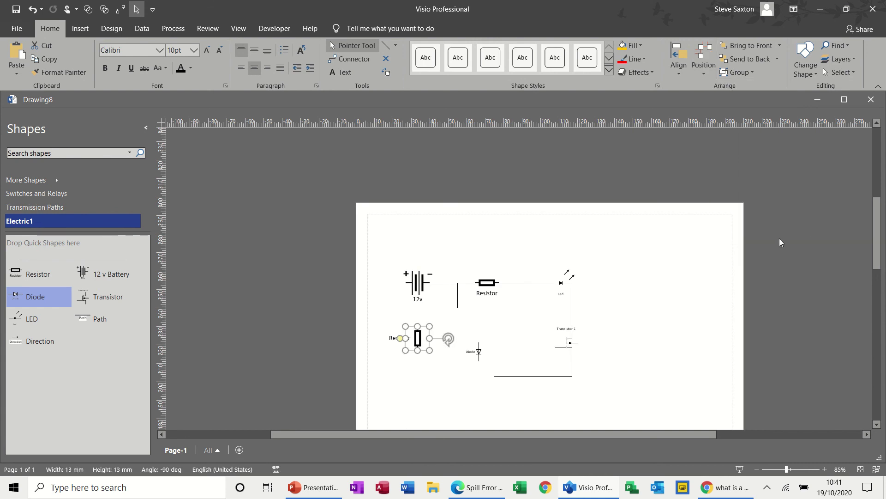
Move the upright Resistor onto the vertical branch wire and the Diode beneath it
click(415, 366)
drag(418, 342, 458, 332)
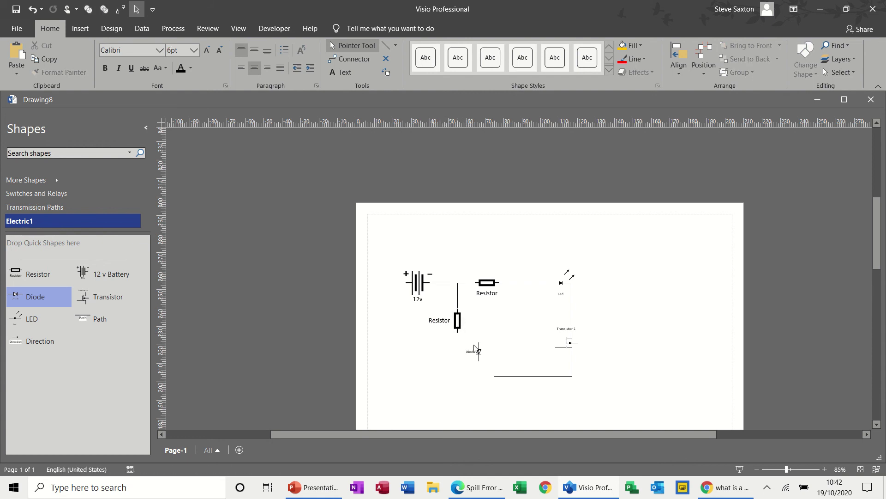
drag(479, 352, 459, 342)
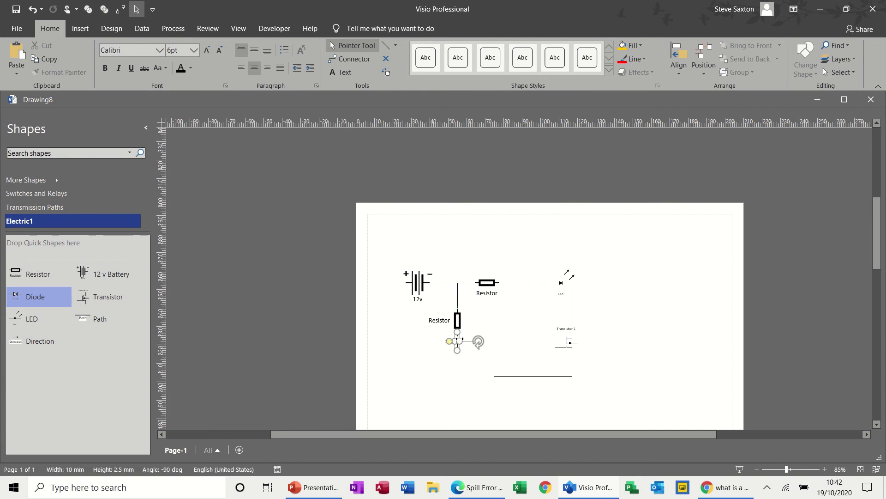
click(529, 327)
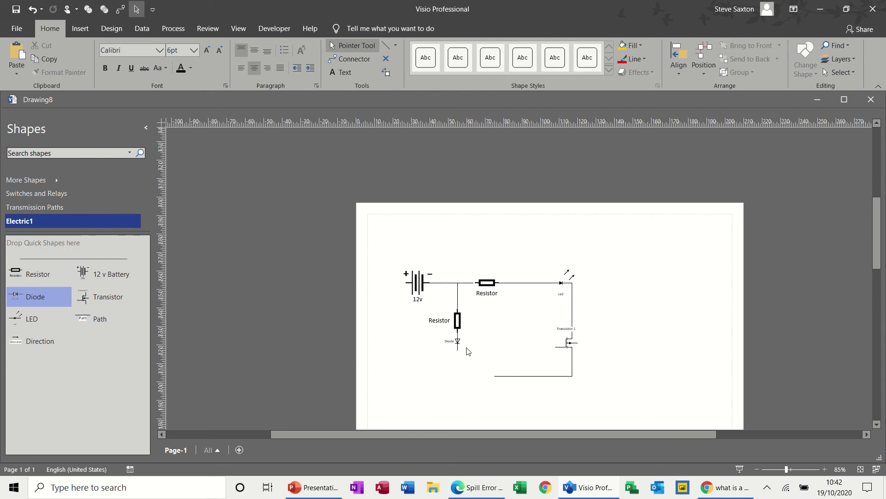
Move the Diode off the wire and draw a horizontal branch wire below the Resistor with a vertical drop
drag(458, 342, 441, 357)
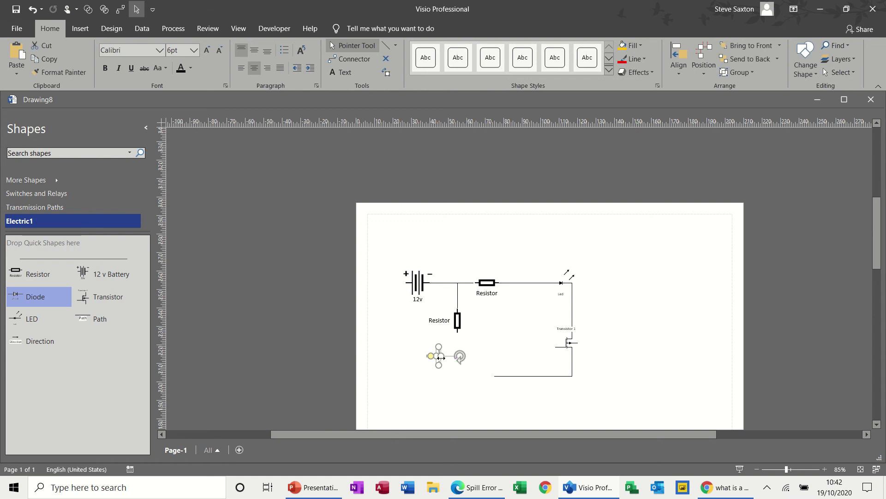
click(386, 45)
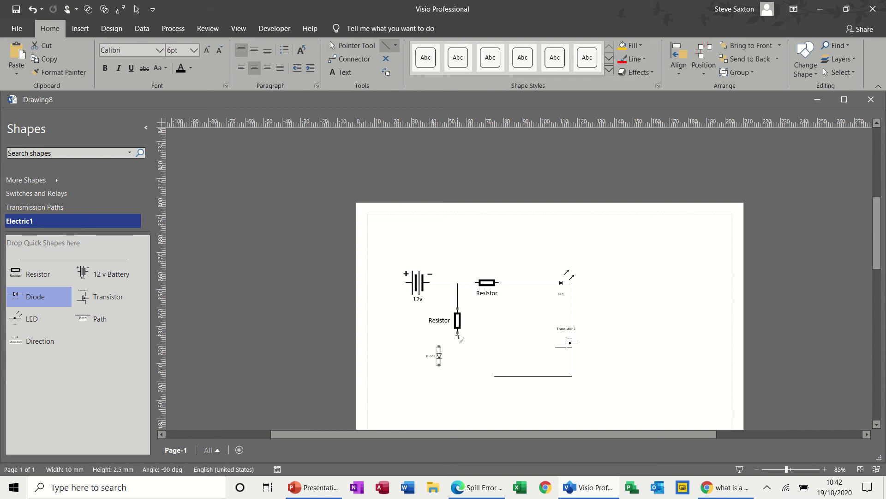
mouse_move(458, 333)
mouse_down()
mouse_move(439, 333)
mouse_move(474, 333)
mouse_move(476, 347)
mouse_up()
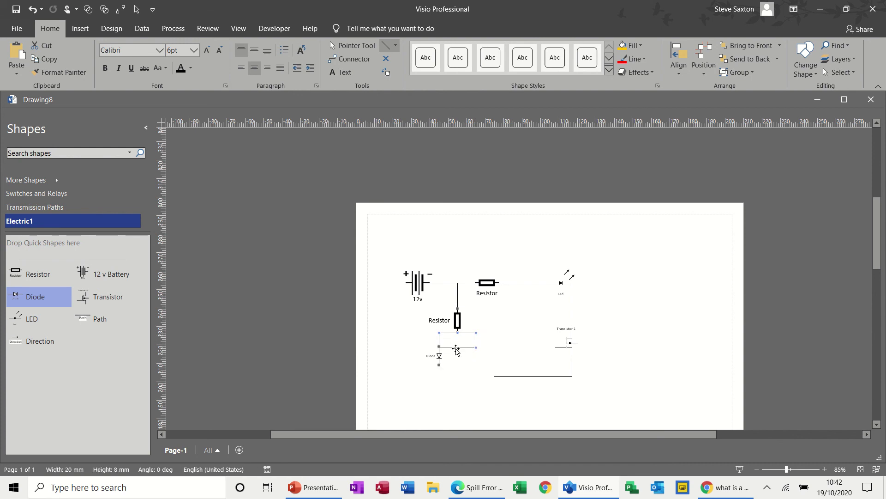
key(ctrl+z)
drag(439, 333, 439, 346)
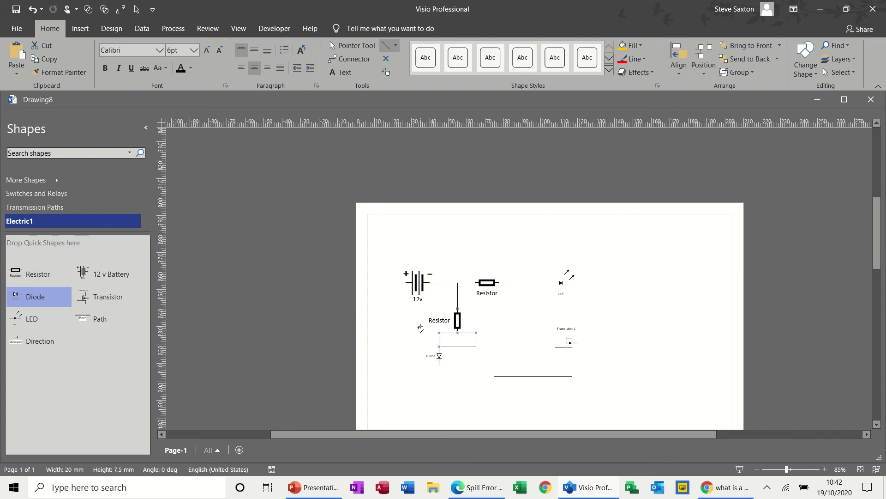
click(463, 345)
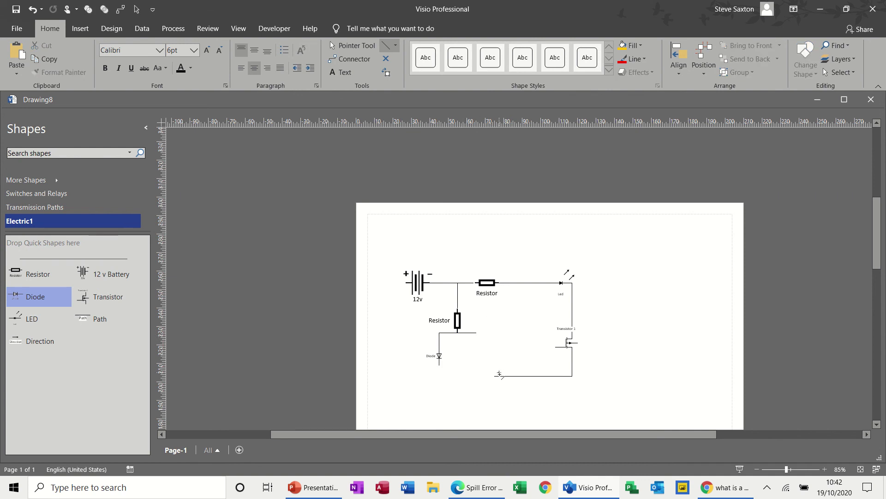
Stretch the bottom wire further left and down
drag(498, 376, 495, 376)
click(345, 47)
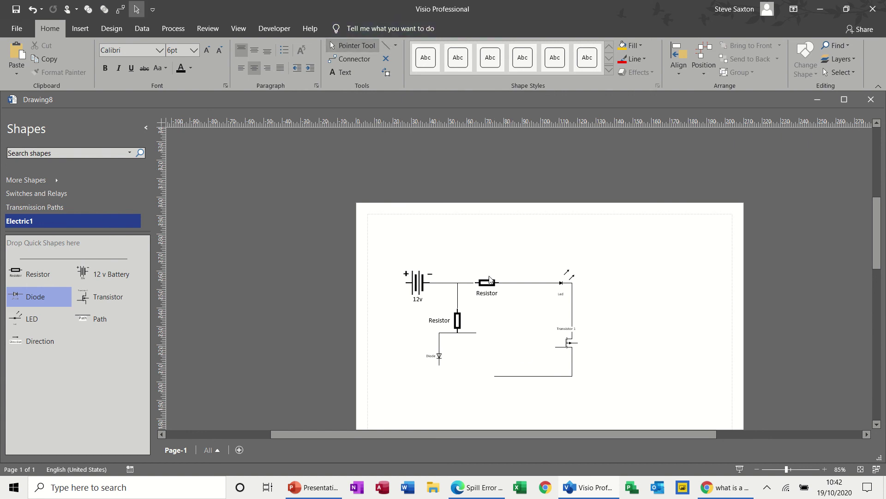
click(509, 376)
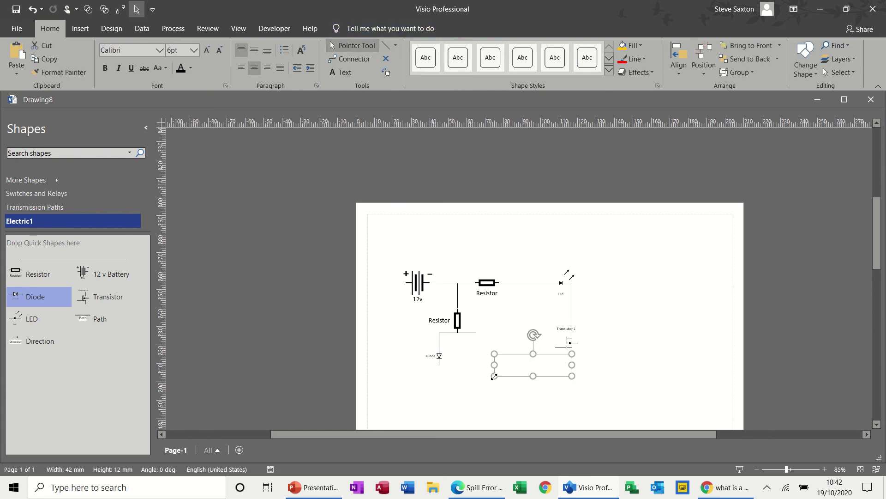
click(498, 380)
click(498, 377)
drag(491, 376, 479, 380)
click(504, 390)
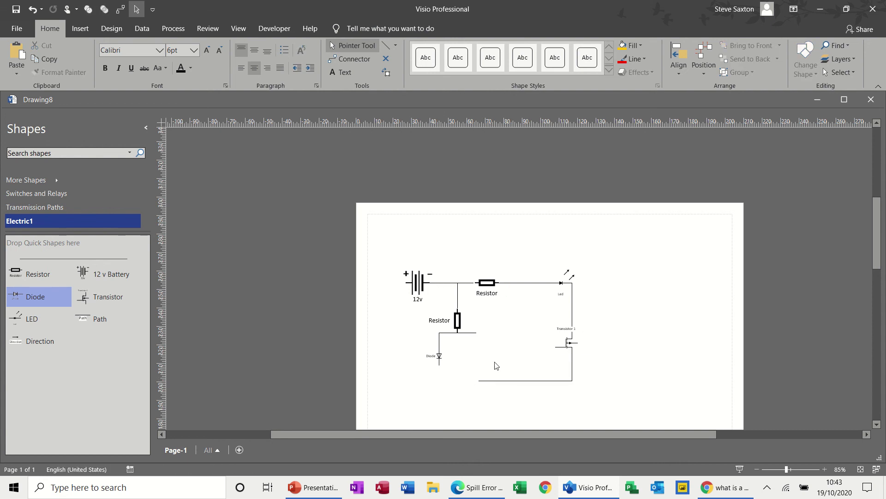
Draw a short vertical lead down from the branch junction, undoing a slanted attempt
click(386, 45)
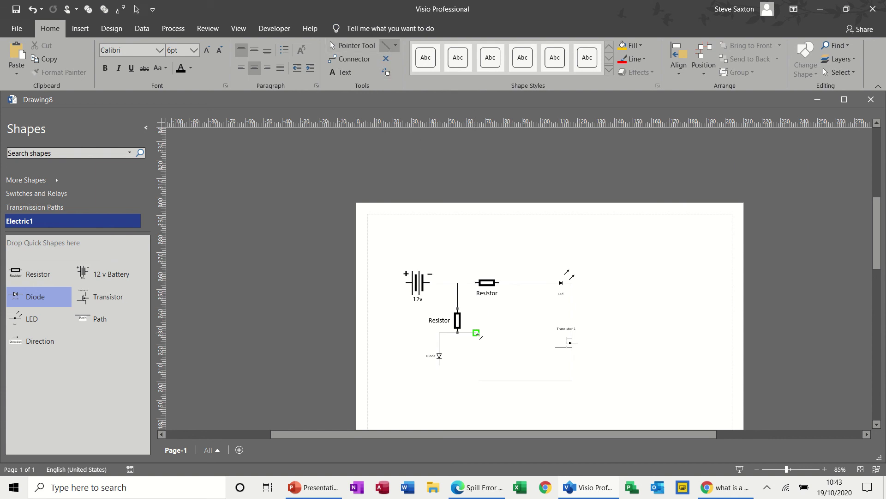
drag(476, 332, 479, 381)
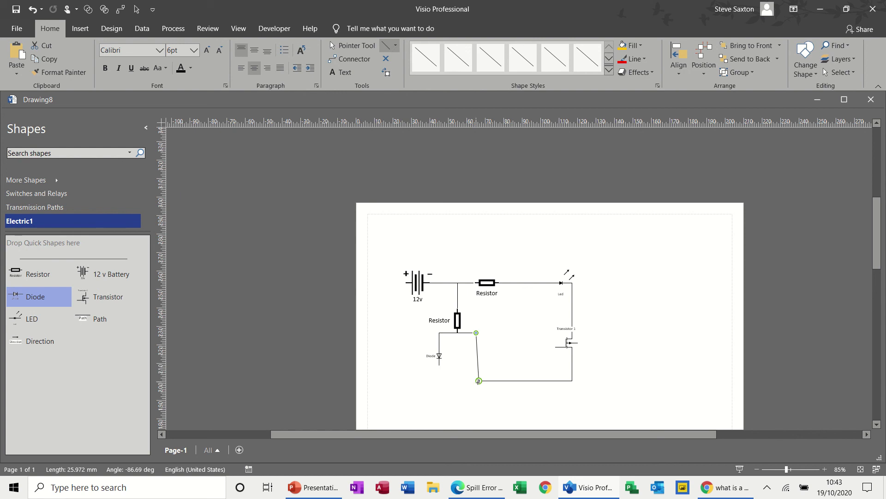
drag(478, 380, 472, 358)
click(459, 402)
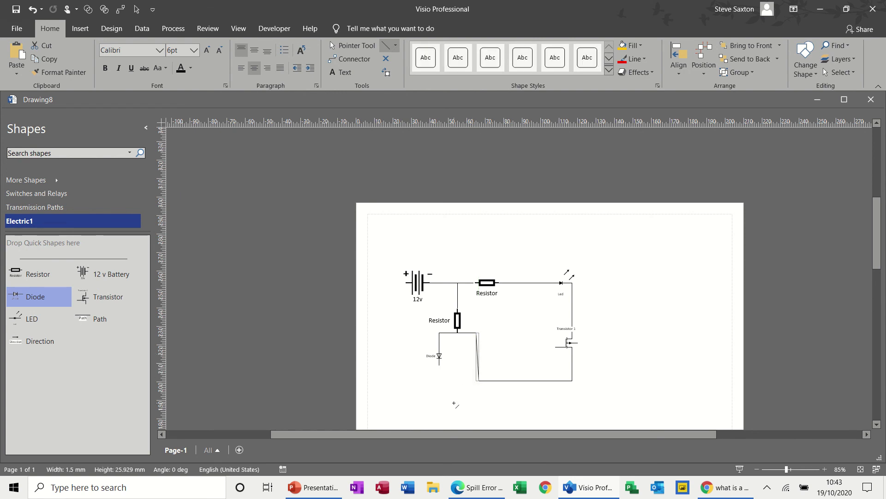
key(ctrl+z)
key(ctrl+z)
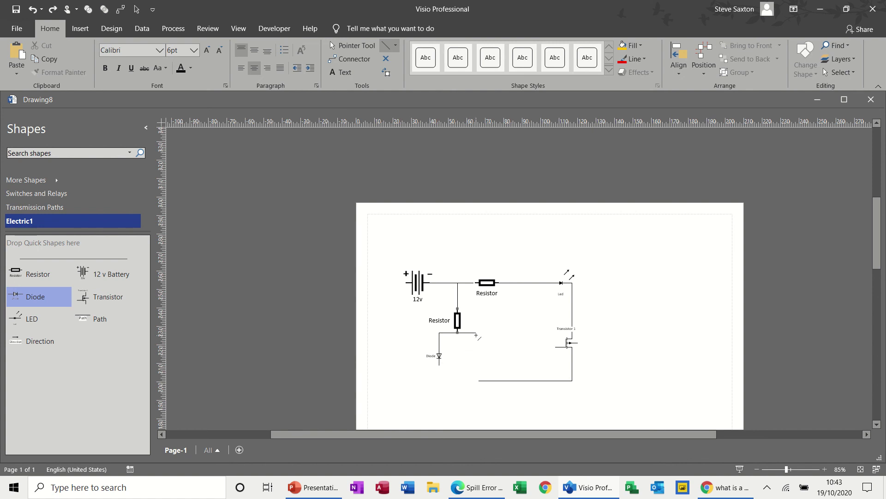
drag(476, 333, 476, 345)
Copy the vertical Resistor and position the copy on the short drop wire left of the Diode
click(354, 45)
click(457, 319)
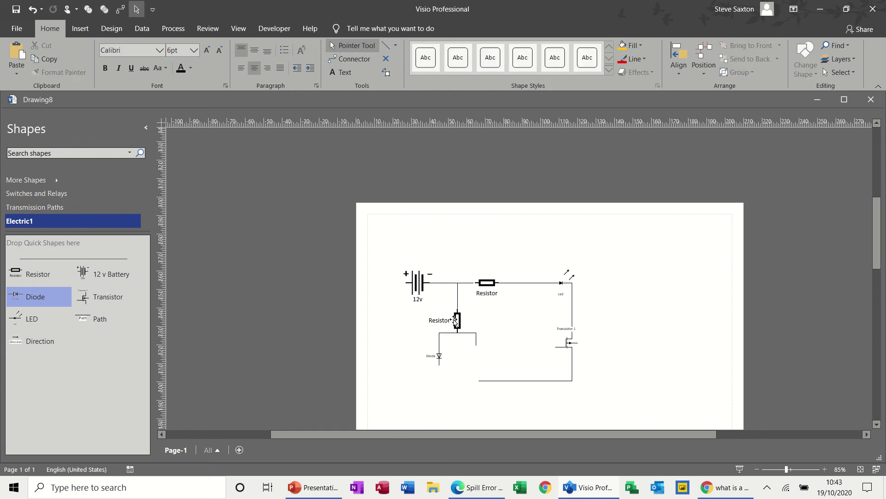
click(457, 319)
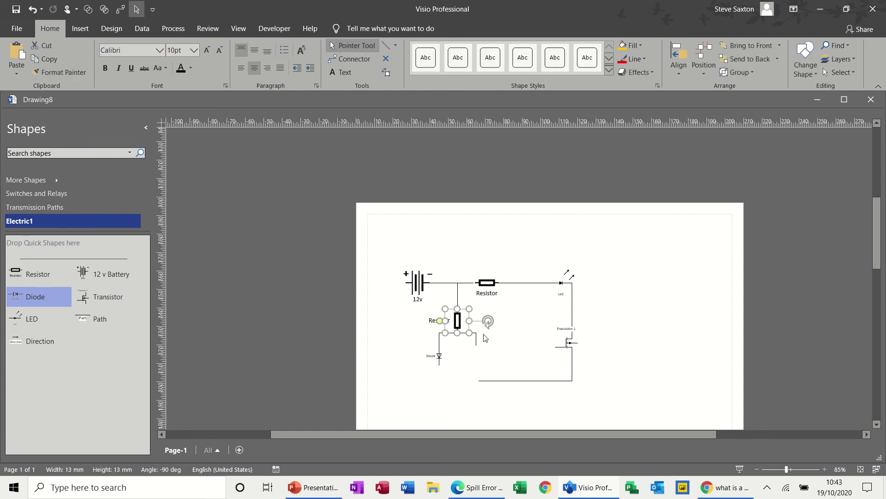
click(480, 358)
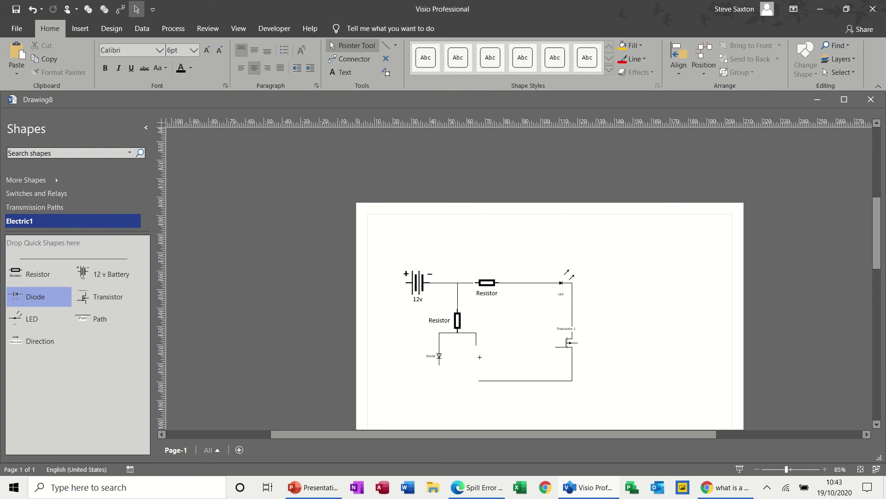
key(ctrl+z)
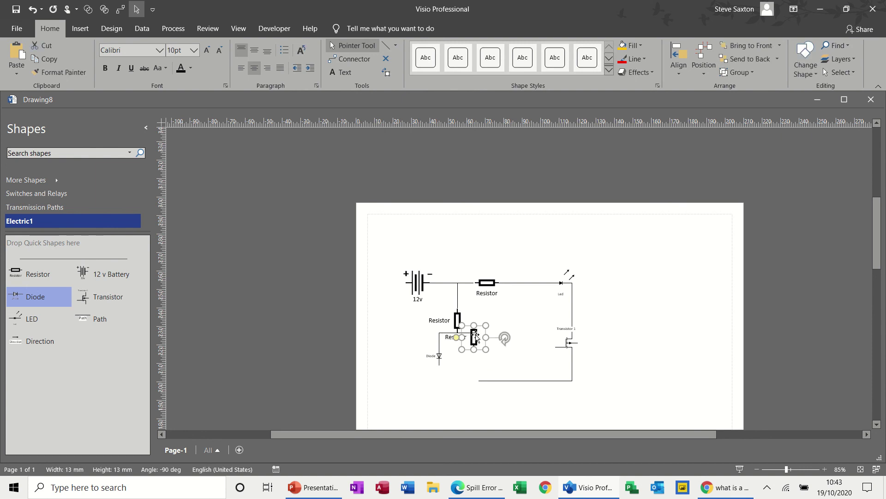
drag(475, 341, 474, 354)
click(454, 385)
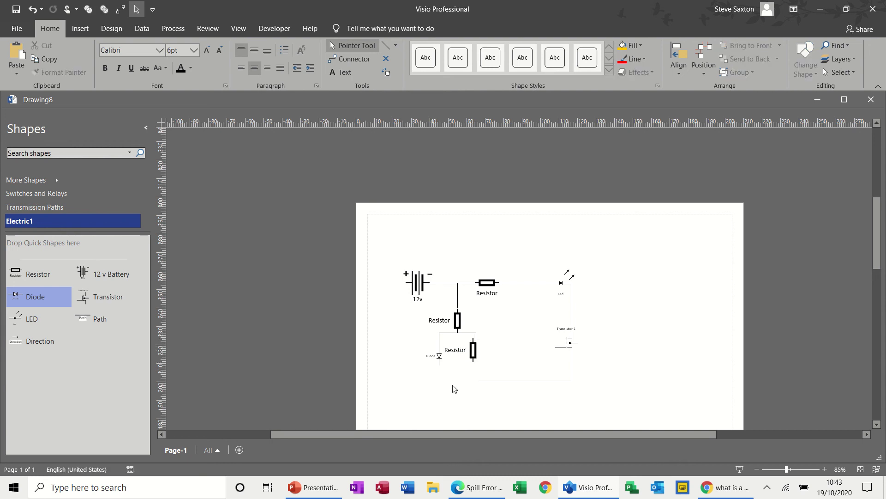
click(473, 356)
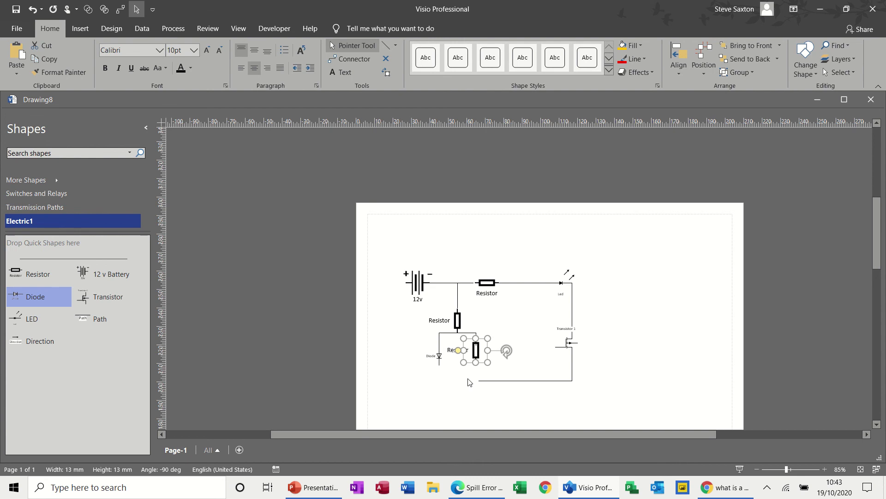
key(ctrl+z)
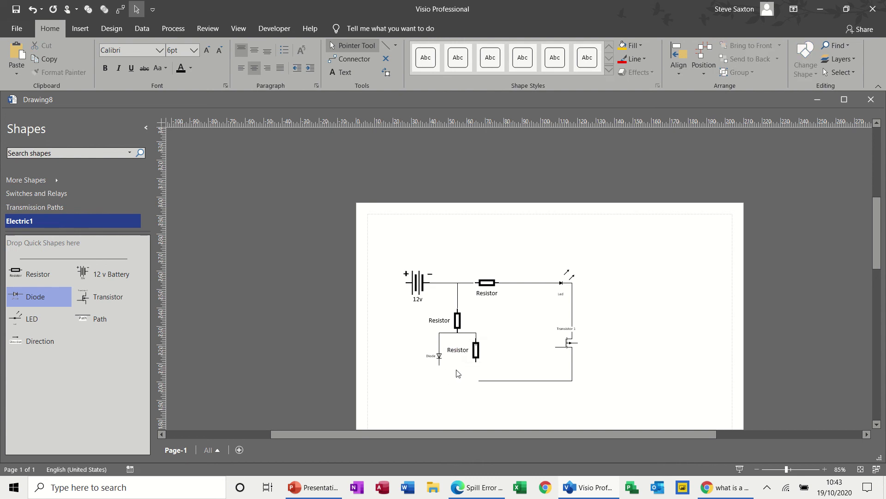
Draw a wire down from the lower Resistor and join it to the bottom wire's corner
click(386, 45)
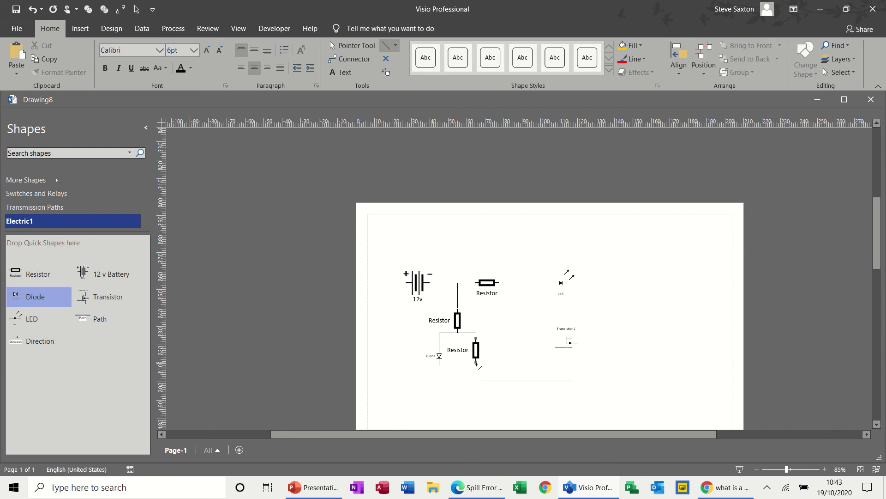
drag(476, 362, 476, 382)
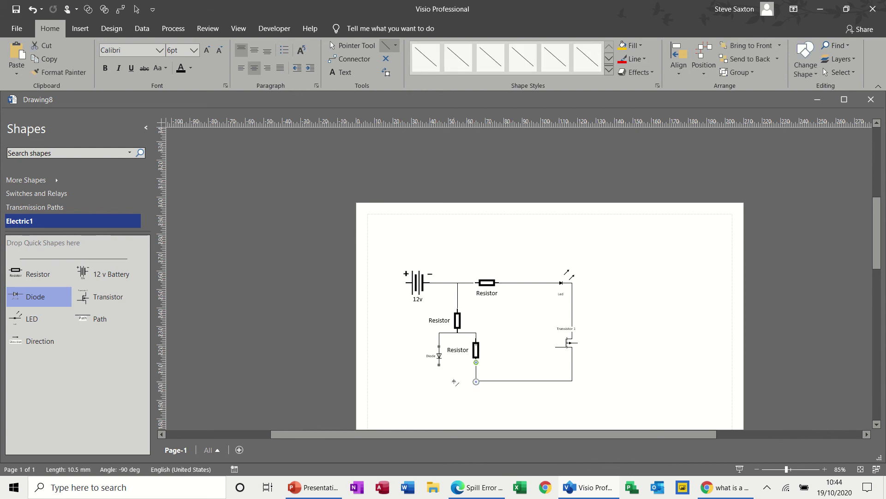
key(Escape)
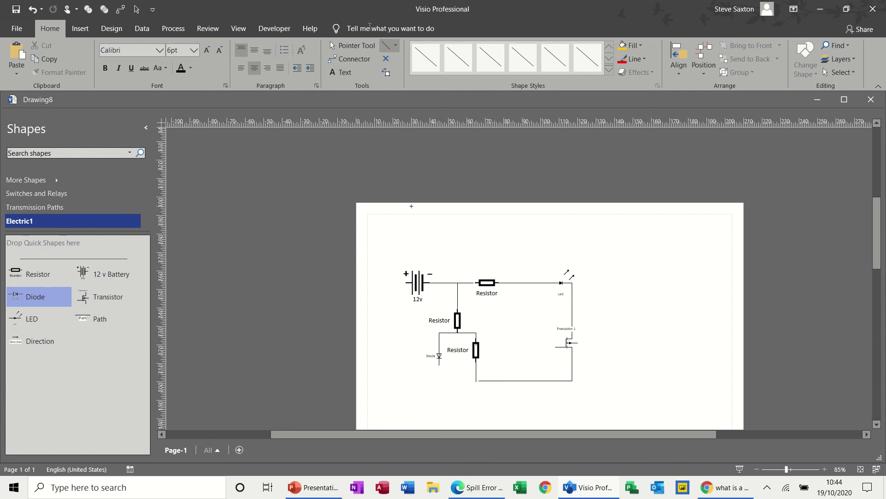
click(354, 46)
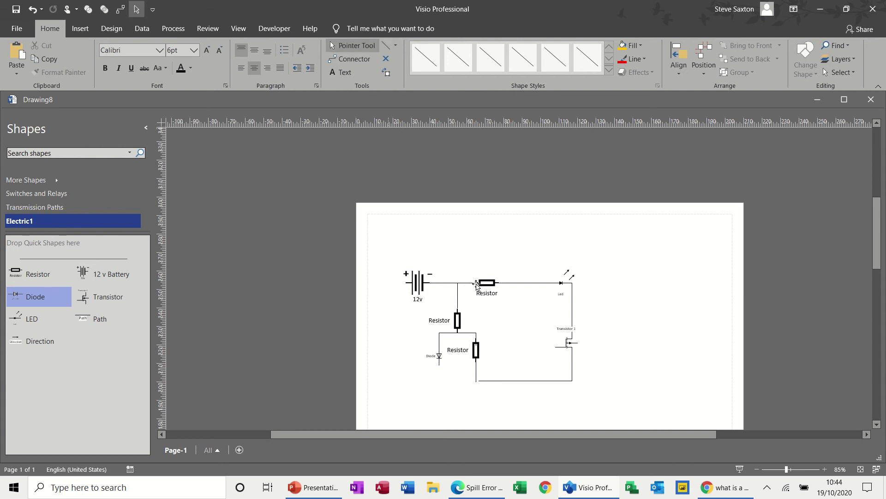
click(489, 381)
drag(479, 381, 477, 382)
click(465, 389)
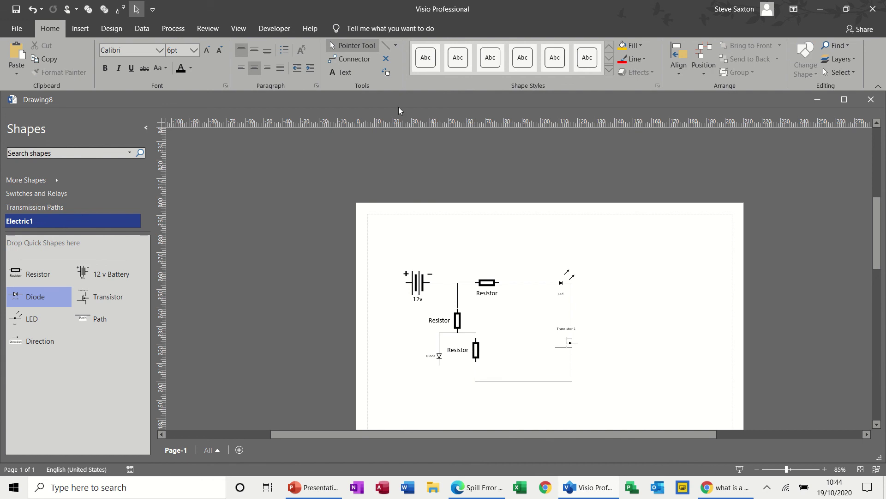
Try a wire from the diode toward the battery, then undo the slanted result
click(386, 45)
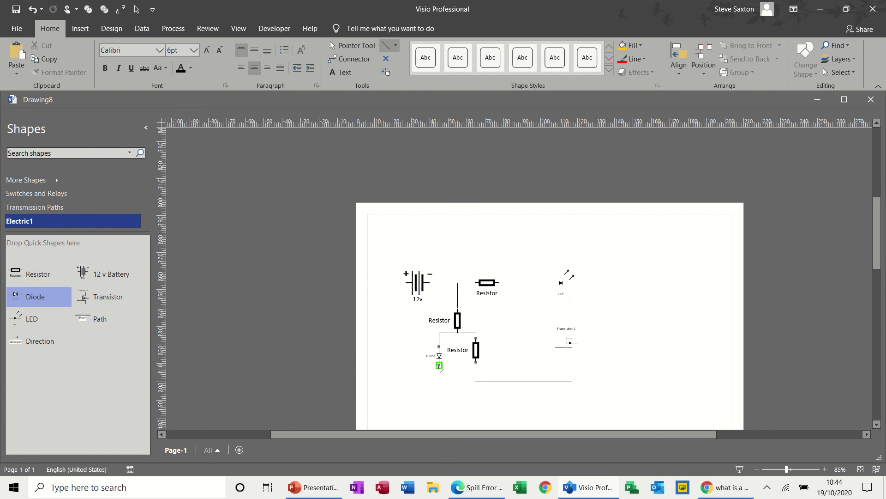
mouse_move(439, 365)
mouse_down()
mouse_move(439, 381)
mouse_move(404, 382)
mouse_move(418, 381)
mouse_move(416, 297)
mouse_move(406, 283)
mouse_up()
click(352, 46)
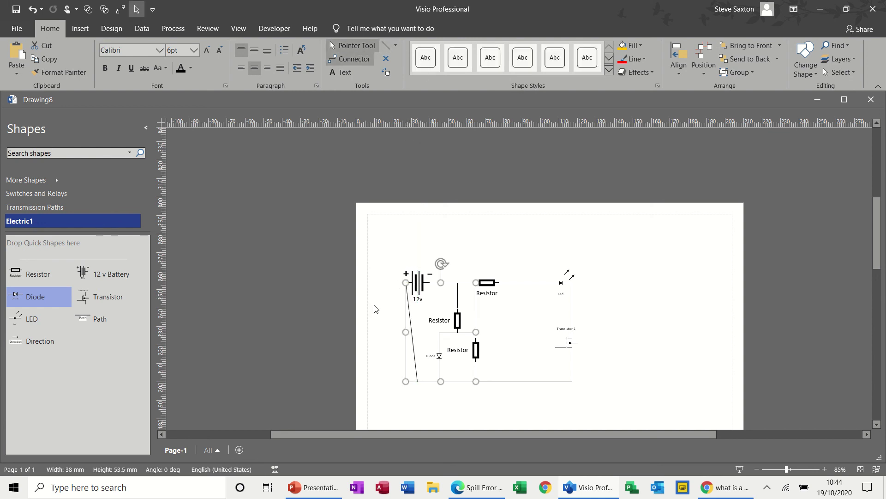
click(422, 382)
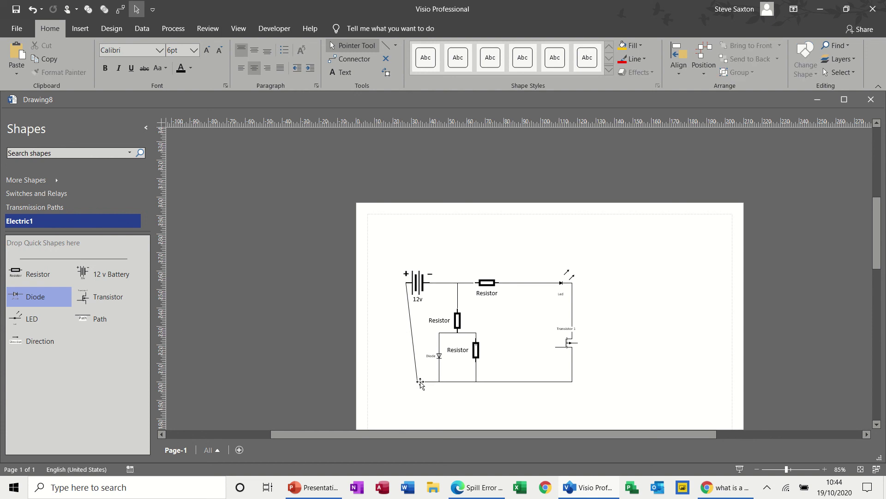
click(417, 381)
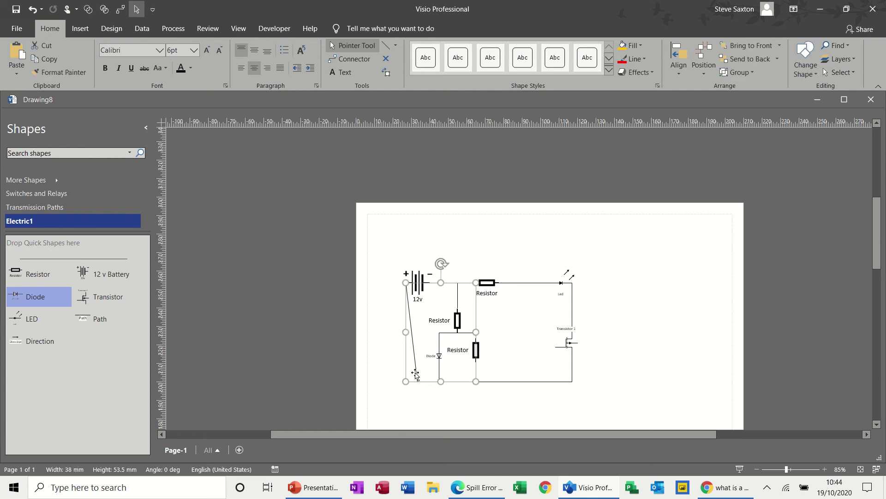
click(418, 387)
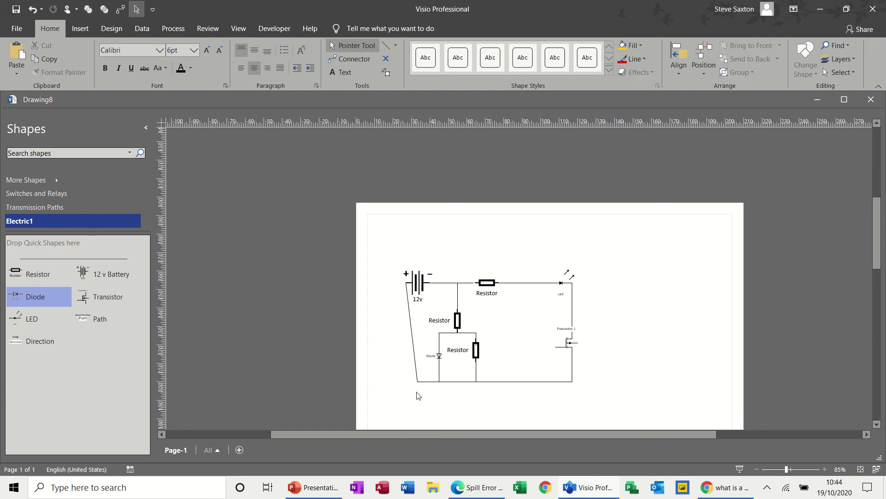
key(ctrl+z)
key(ctrl+6)
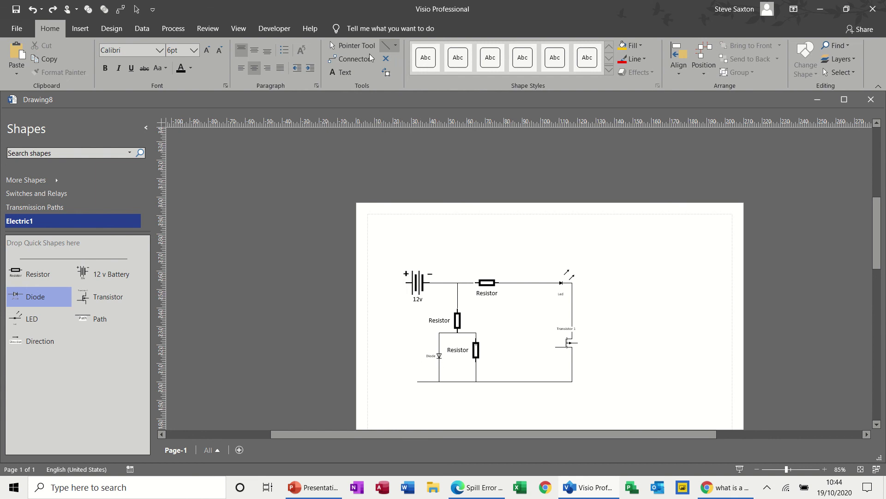
Lengthen the bottom wire left and draw a wire from the battery down to it
click(353, 46)
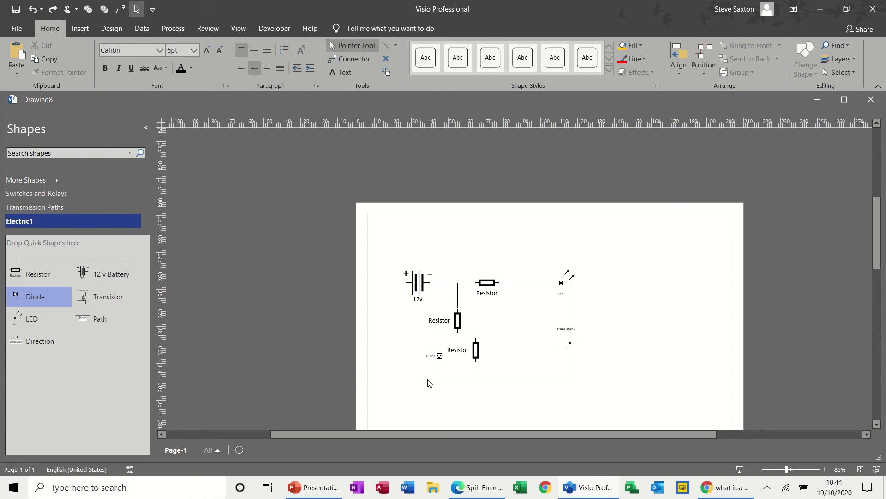
click(428, 381)
drag(418, 381, 405, 381)
click(386, 45)
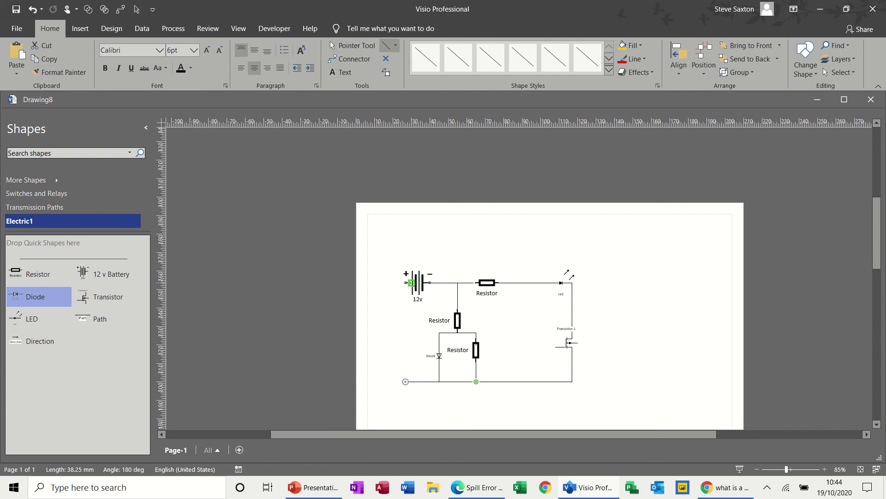
drag(407, 283, 405, 381)
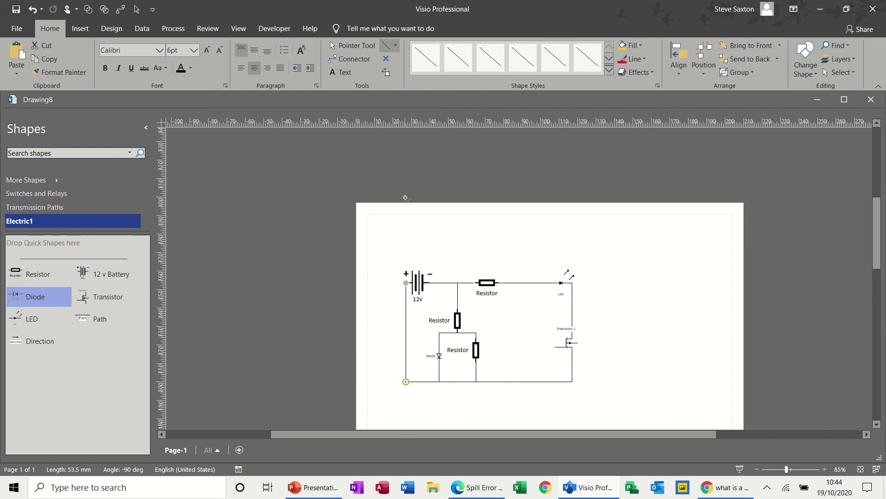
Give the wire between the Resistor and LED a 2¼ pt line weight
click(353, 46)
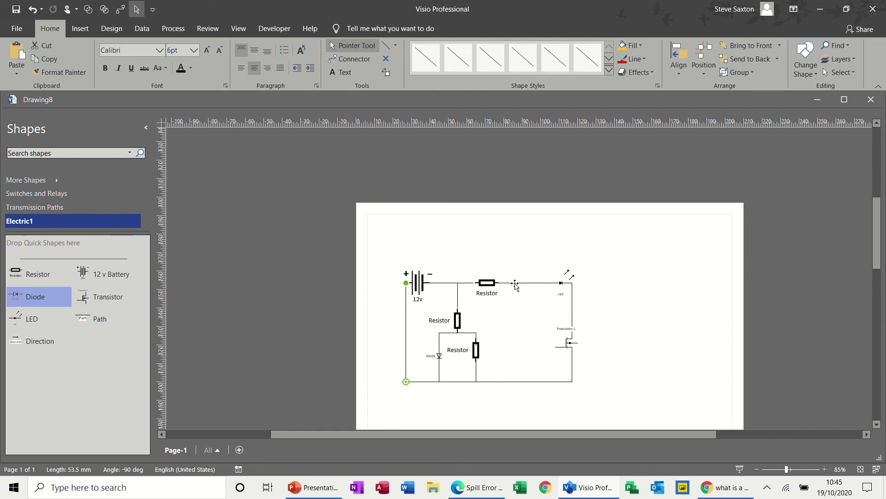
click(516, 283)
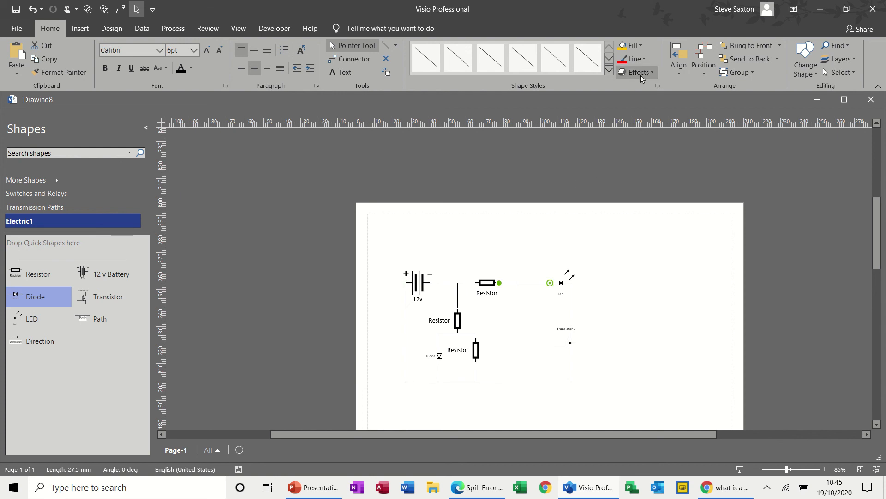
click(642, 59)
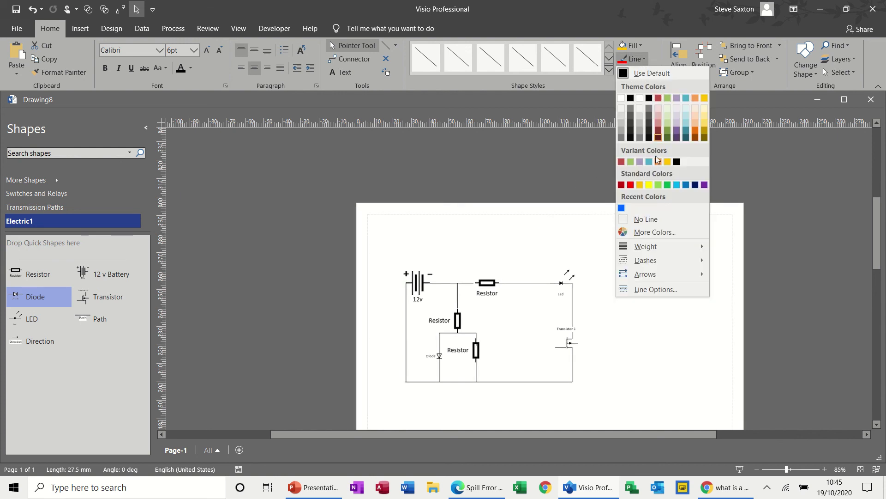
mouse_move(686, 244)
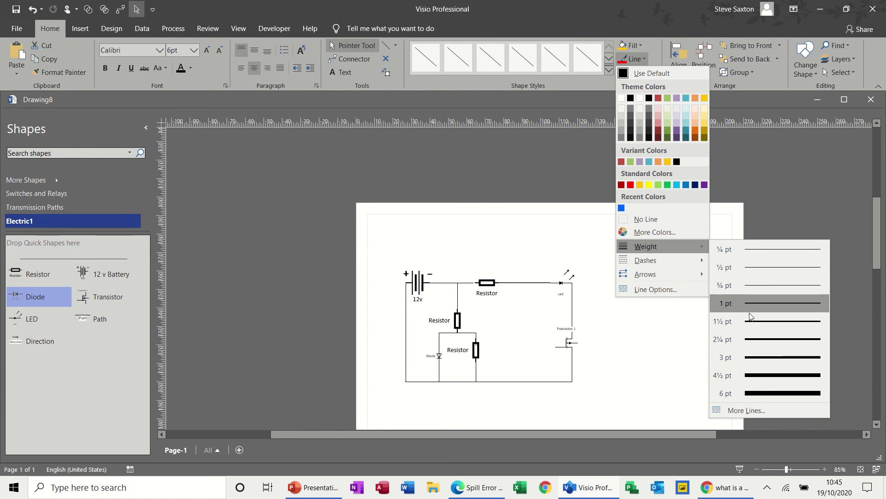
click(755, 339)
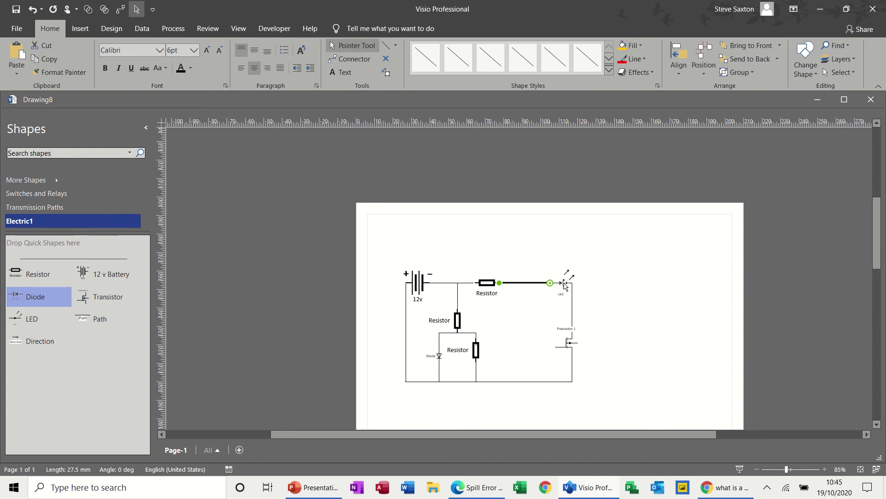
Thicken the LED symbol and the LED–transistor wire to 2¼ pt
click(569, 279)
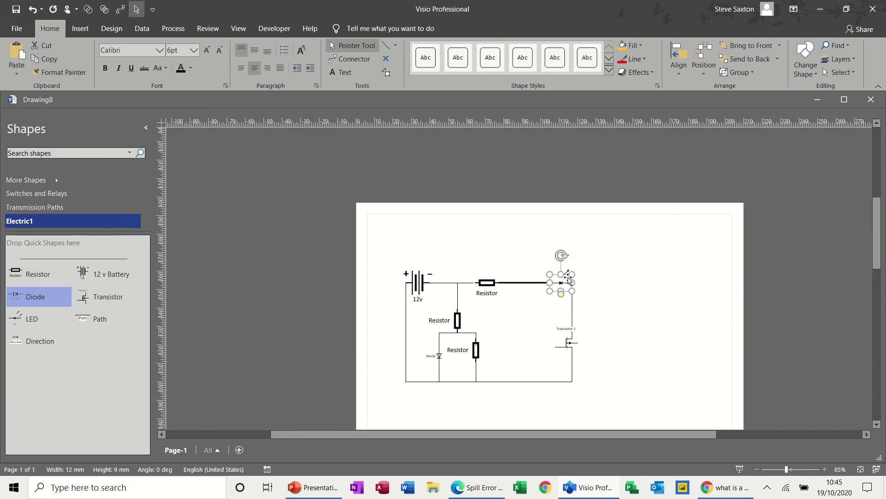
click(646, 60)
mouse_move(651, 246)
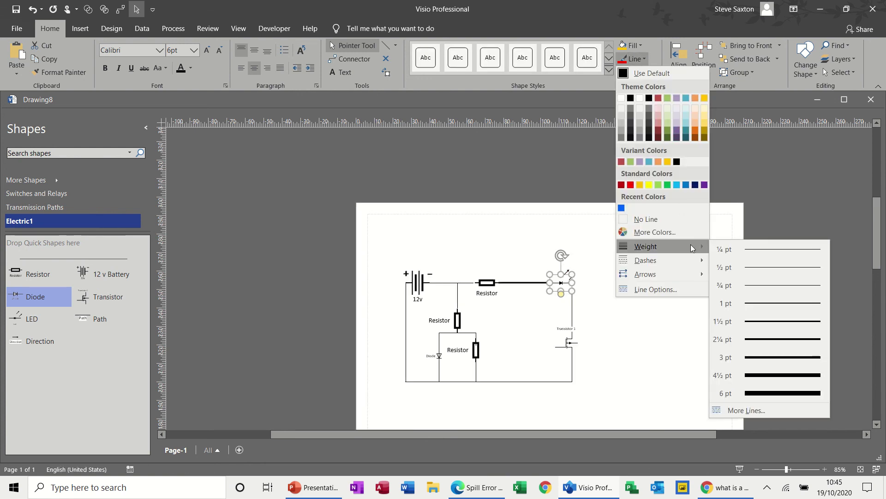
click(747, 334)
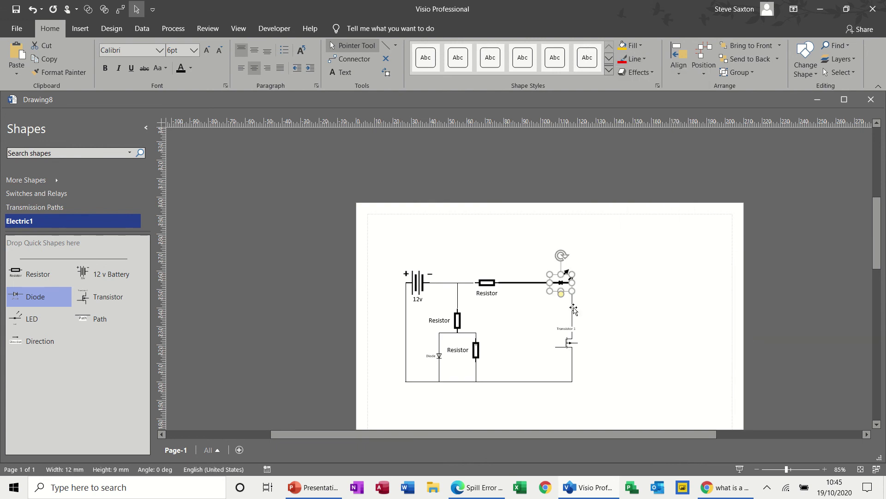
click(573, 309)
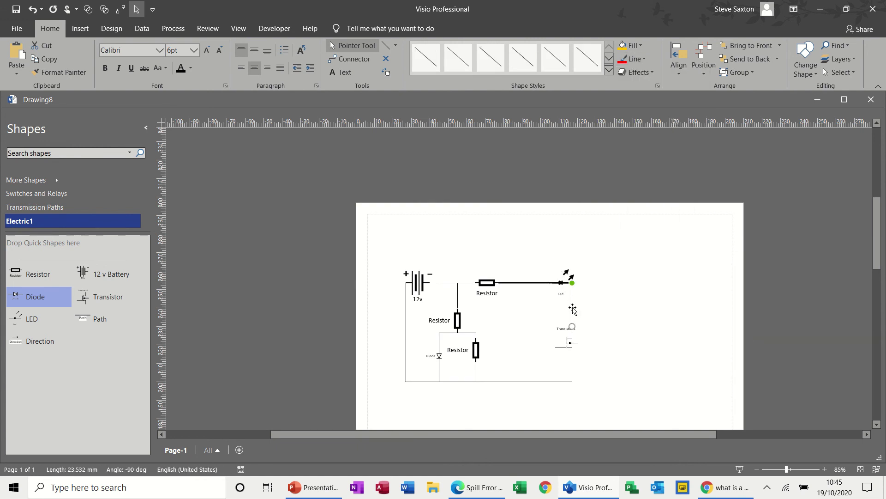
click(641, 62)
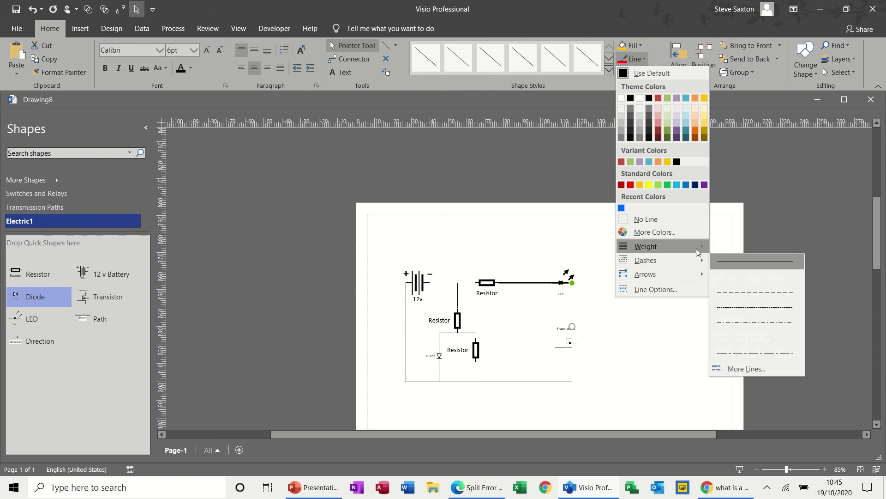
mouse_move(698, 246)
click(753, 336)
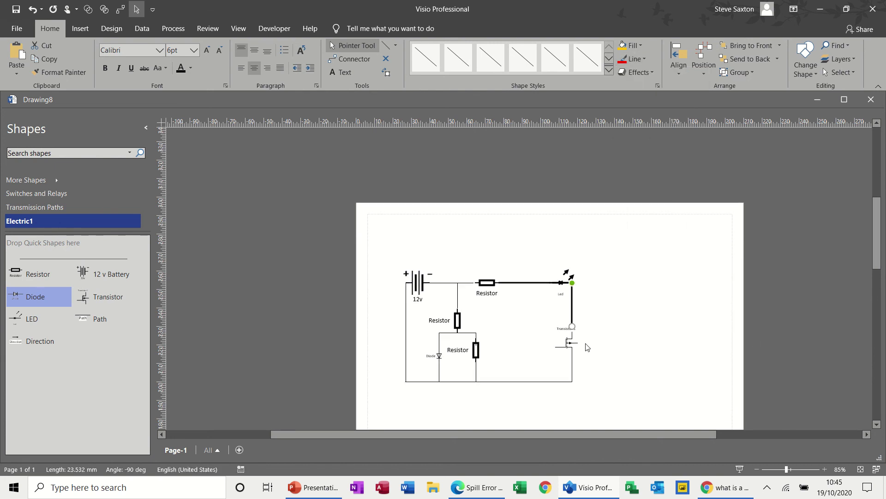
Make the transistor symbol's lines 2¼ pt, then select the bottom-right wire for the same weight
click(573, 349)
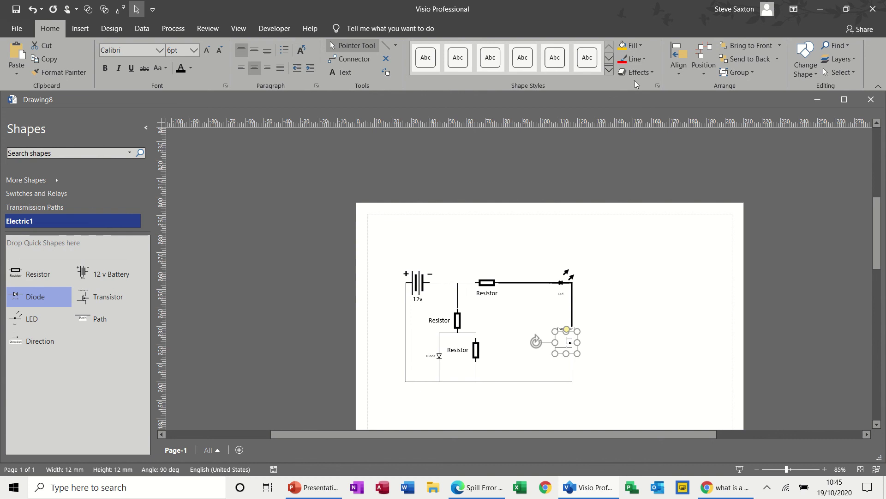
click(644, 62)
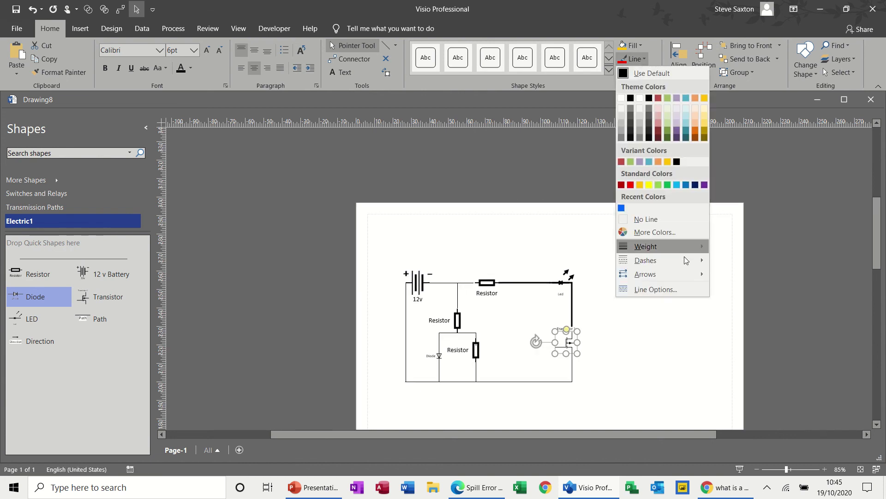
mouse_move(685, 258)
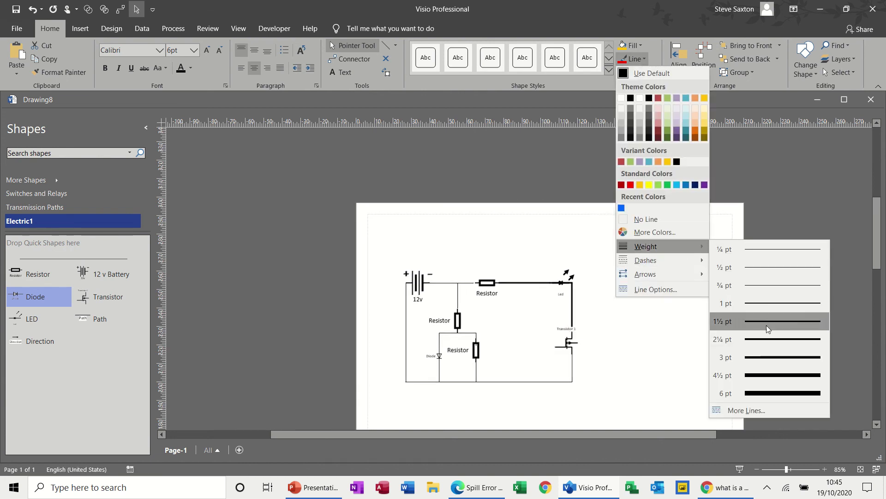
click(763, 339)
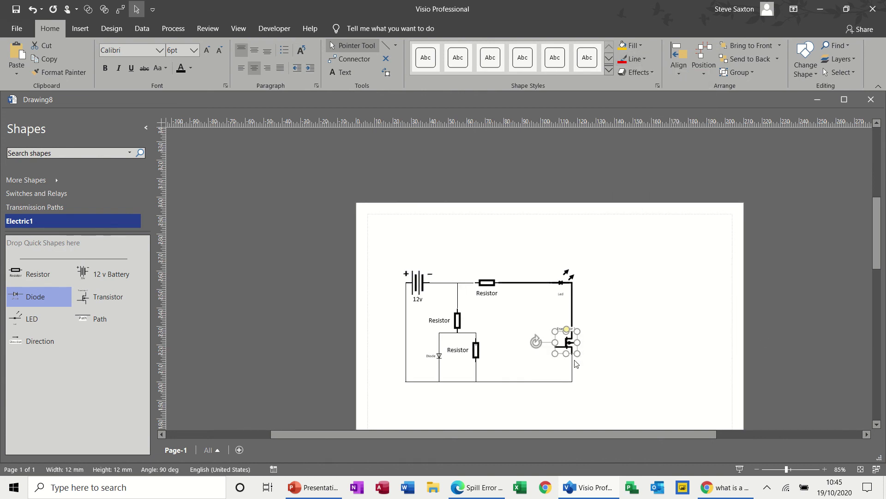
click(573, 366)
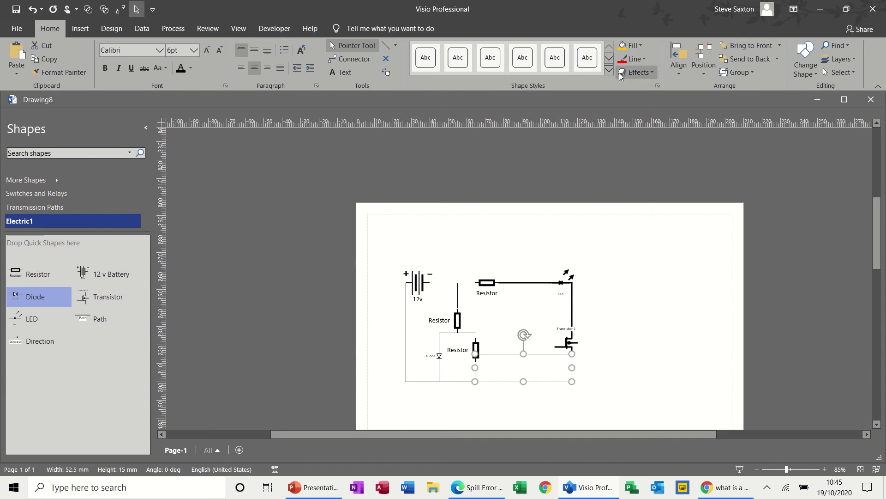
click(637, 59)
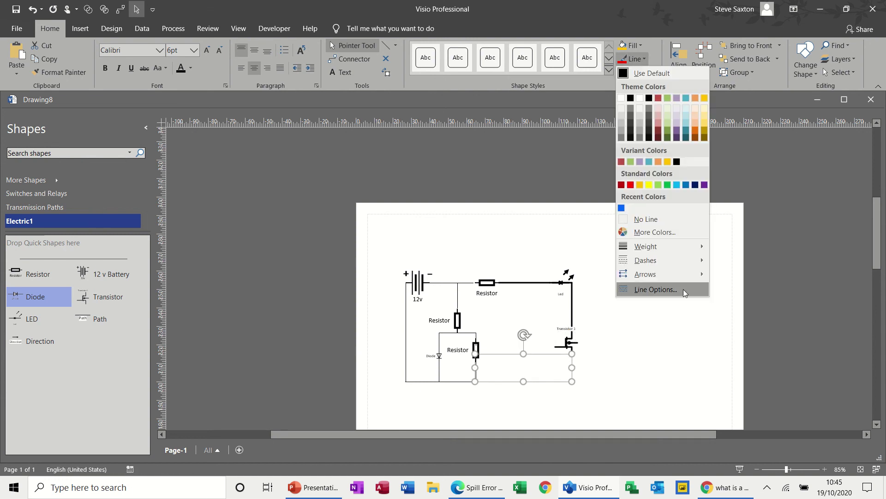
Set the bottom-right and bottom-left wires to 2¼ pt line weight
mouse_move(678, 249)
click(745, 337)
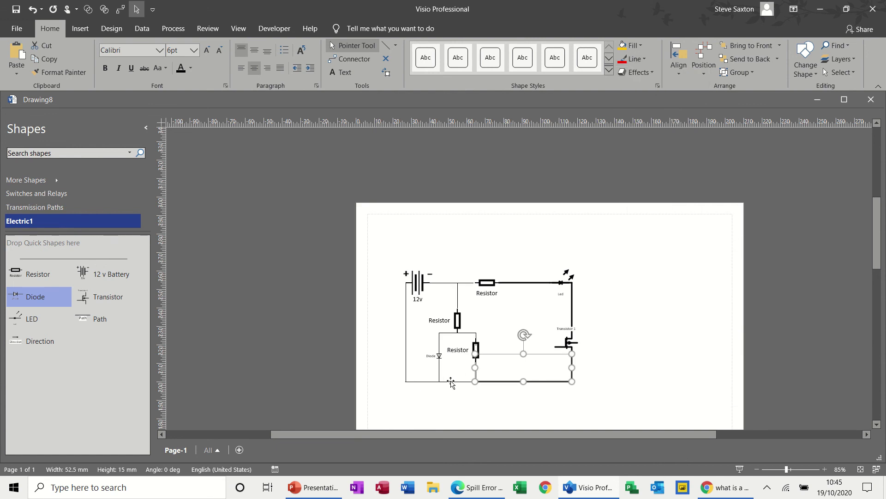
click(450, 381)
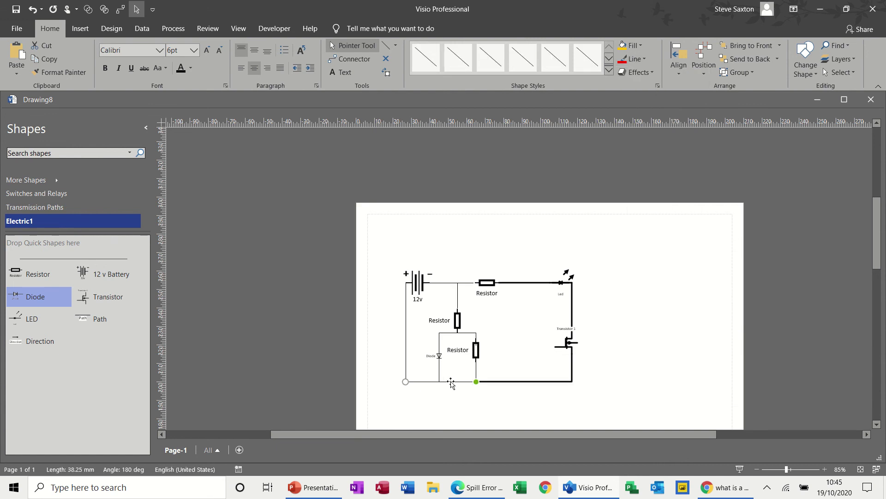
click(647, 58)
mouse_move(702, 248)
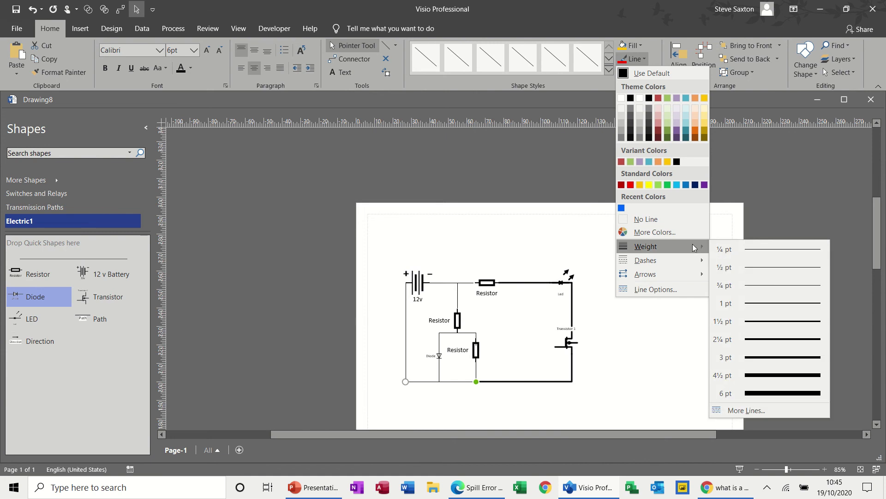
click(741, 339)
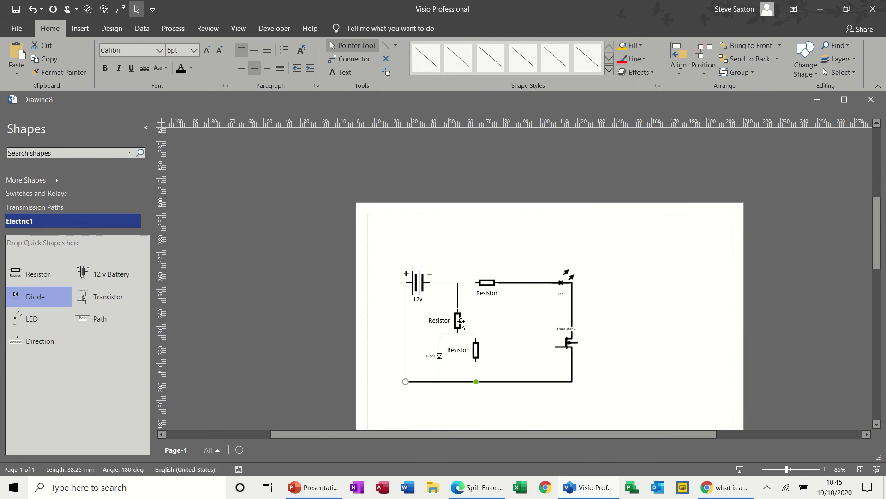
Thicken the left vertical wire and the battery–top Resistor wire to 2¼ pt
click(406, 326)
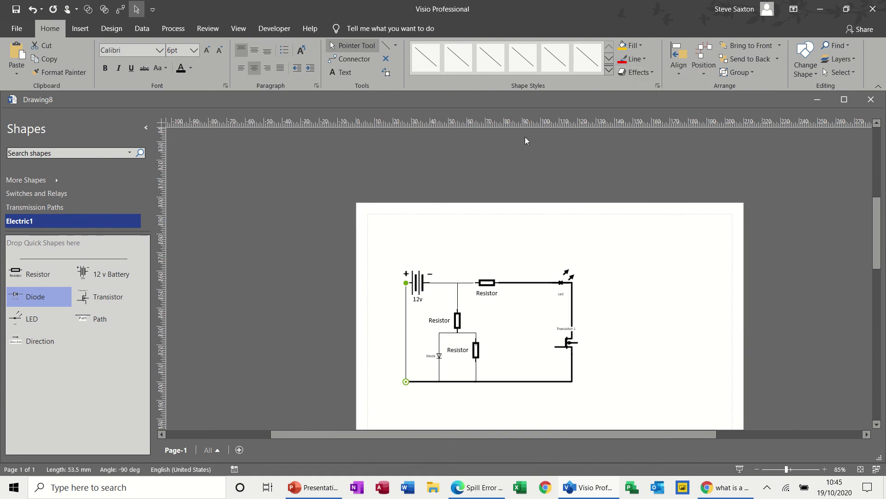
click(645, 59)
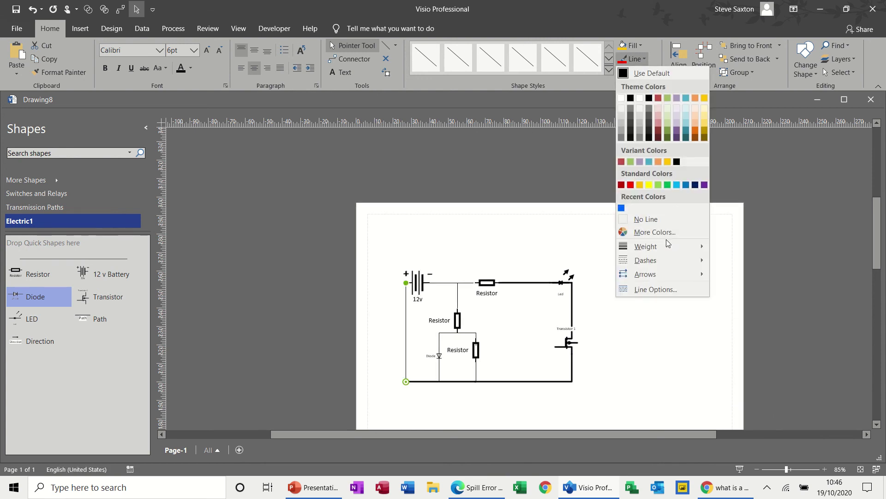
mouse_move(666, 247)
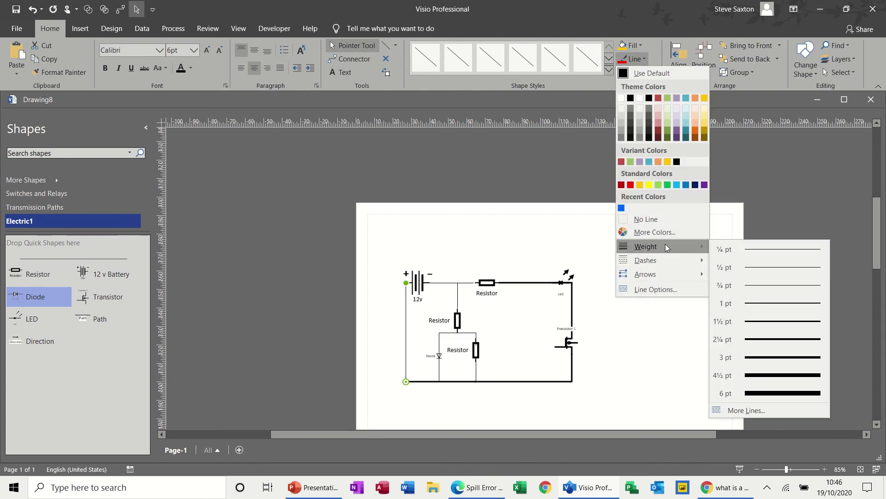
click(753, 336)
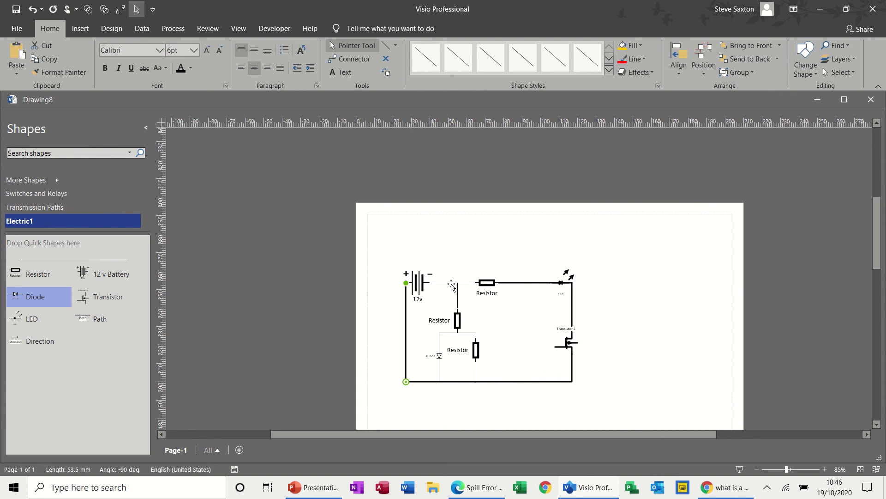
click(448, 283)
click(643, 63)
mouse_move(683, 244)
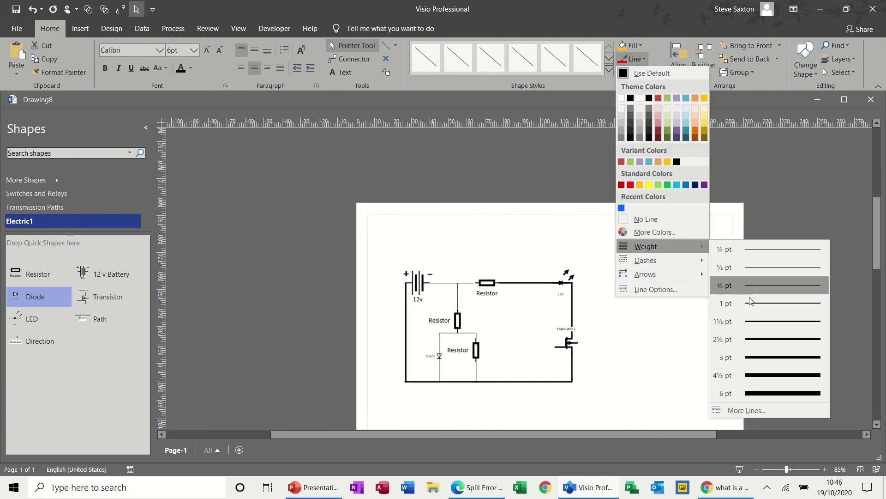
click(752, 335)
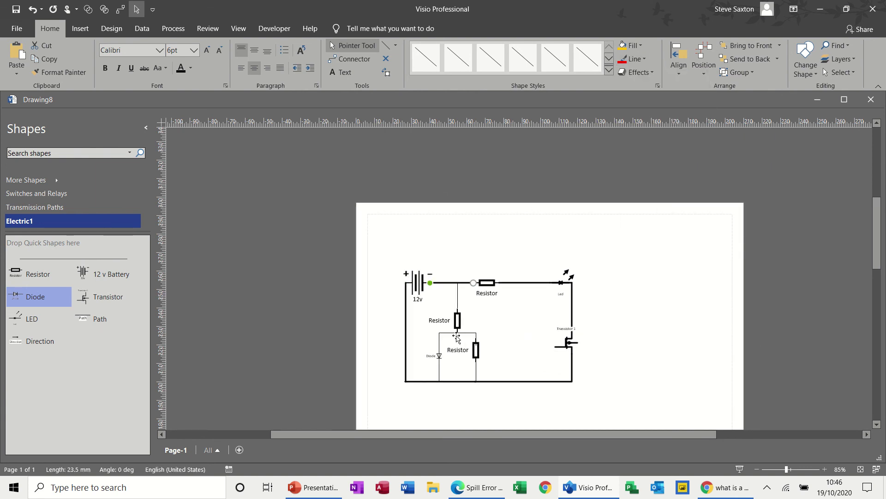
Give the small rectangle between the resistors and the wire below the diode 2¼ pt lines
click(458, 337)
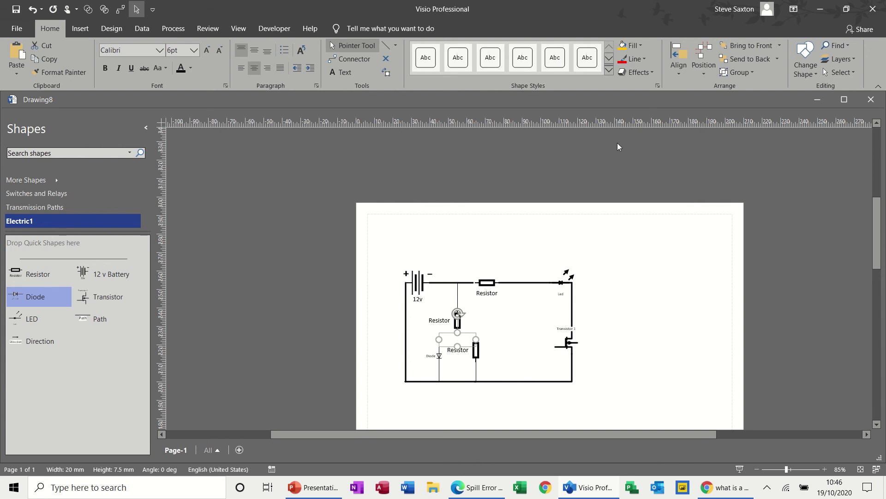
click(643, 63)
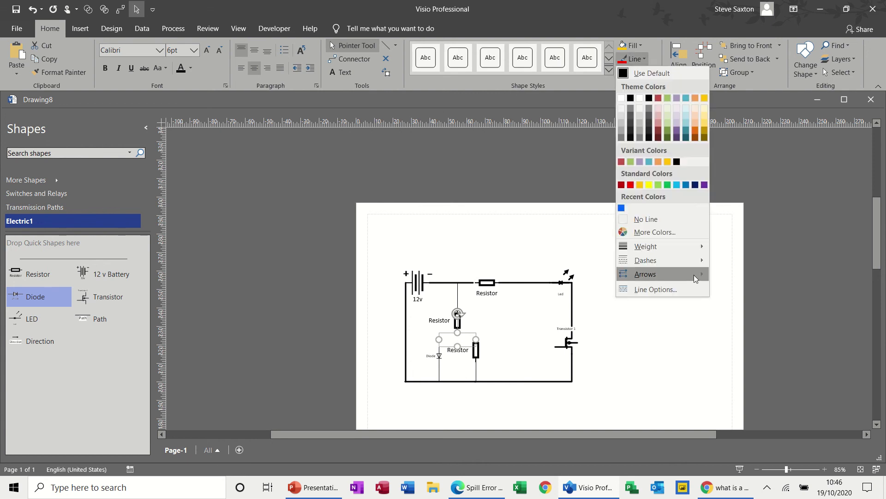
mouse_move(697, 248)
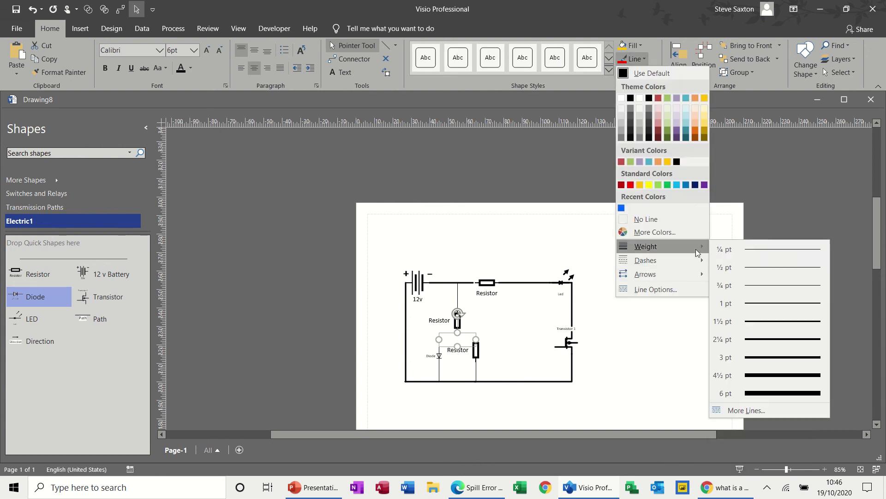
click(746, 339)
click(439, 366)
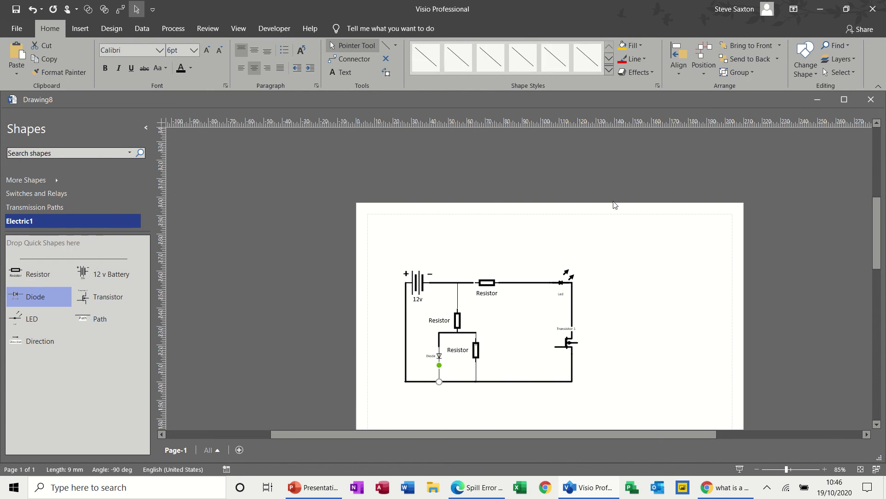
click(646, 57)
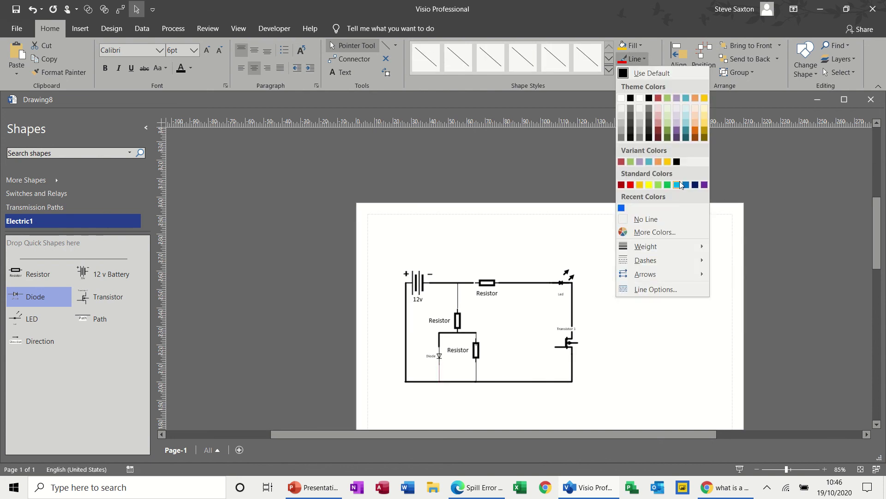
mouse_move(665, 246)
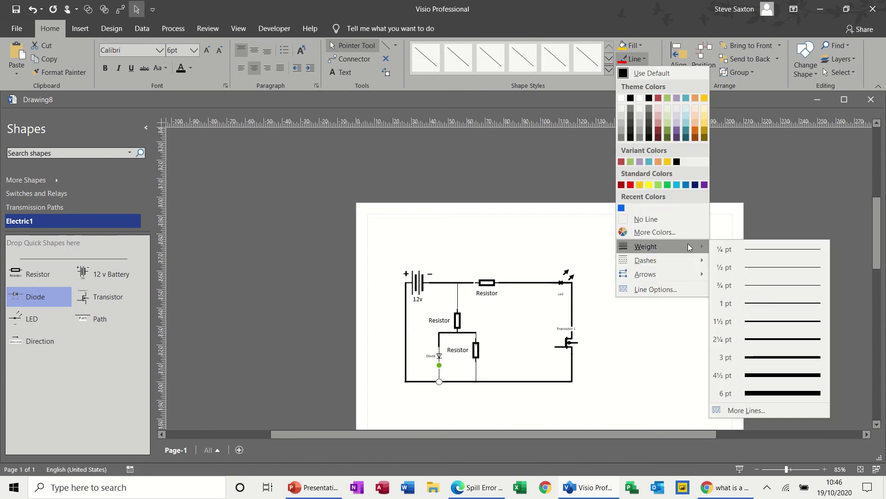
click(771, 340)
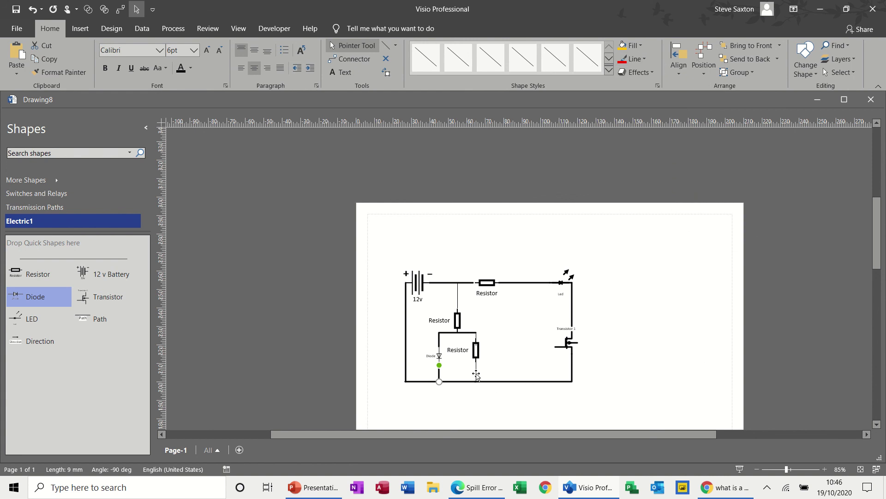
Make the wire below the lower resistor 2¼ pt, then select the wire above the middle resistor
click(476, 371)
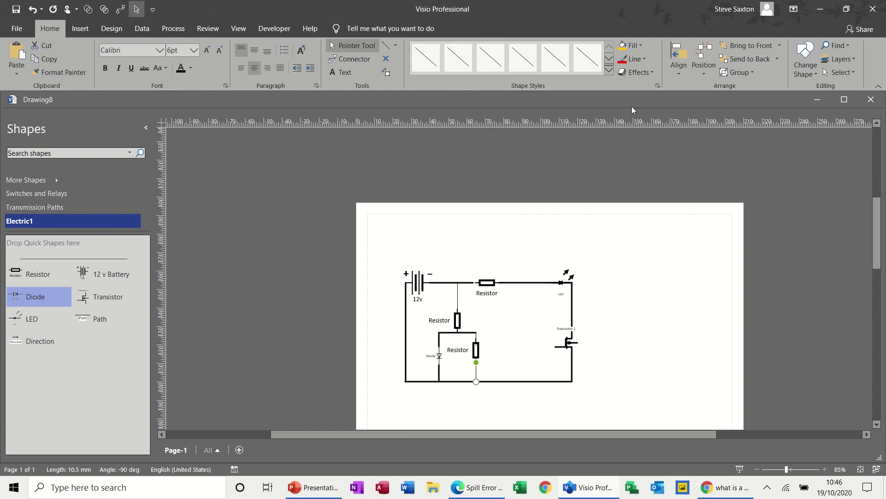
click(643, 59)
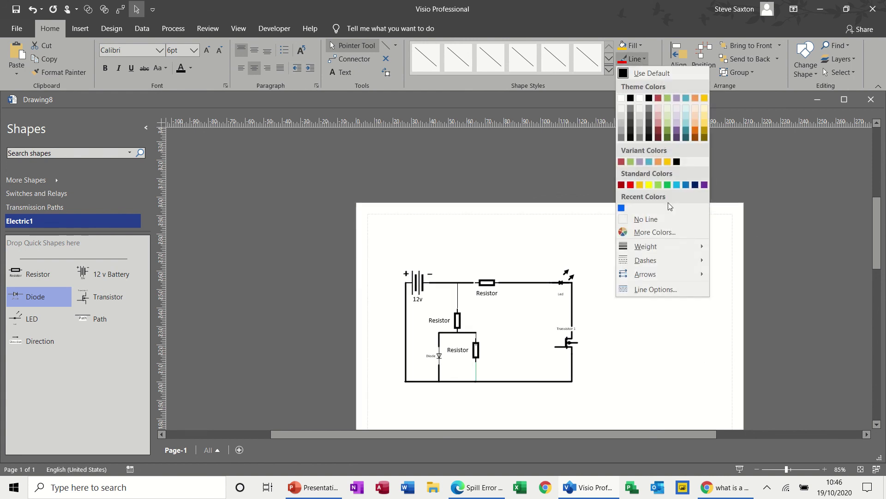
mouse_move(675, 246)
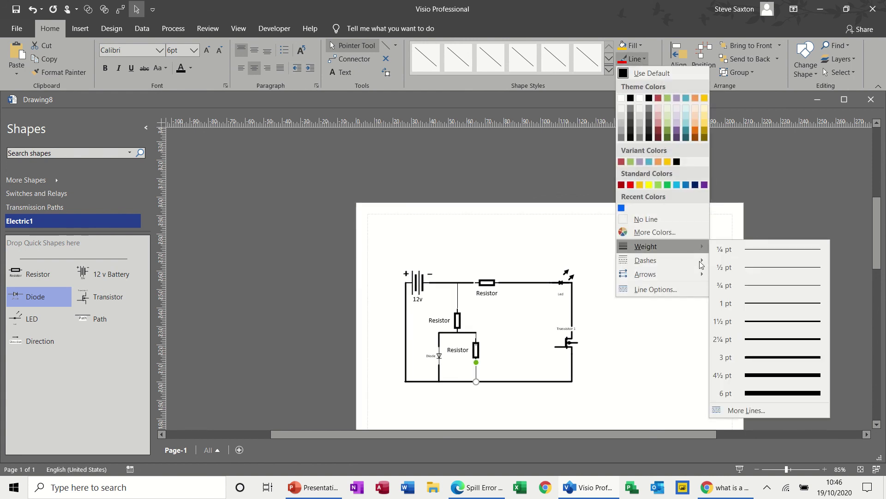
click(749, 334)
click(459, 292)
click(644, 60)
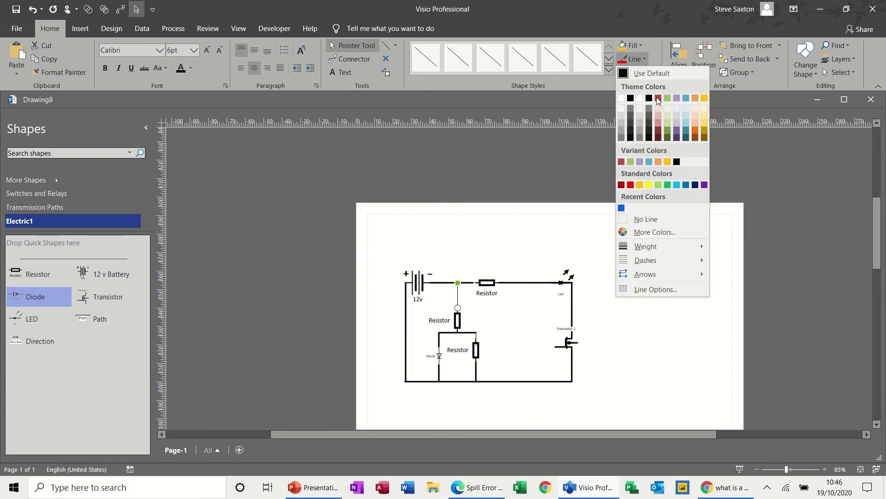
Finish the wire above the middle resistor at 2¼ pt and turn on the View tab's Grid
mouse_move(688, 246)
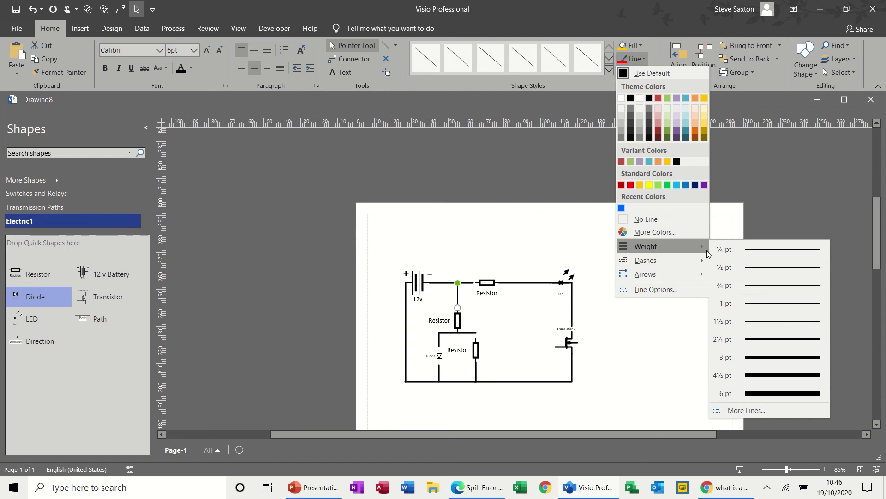
click(763, 335)
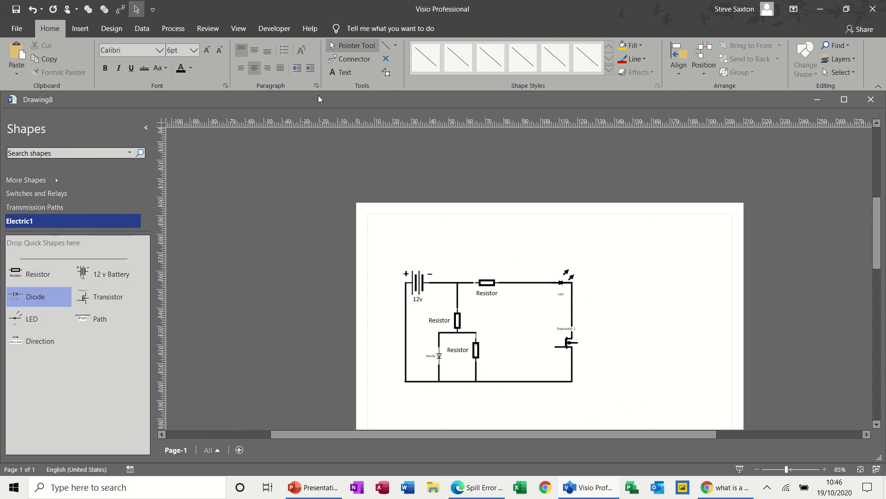
click(241, 29)
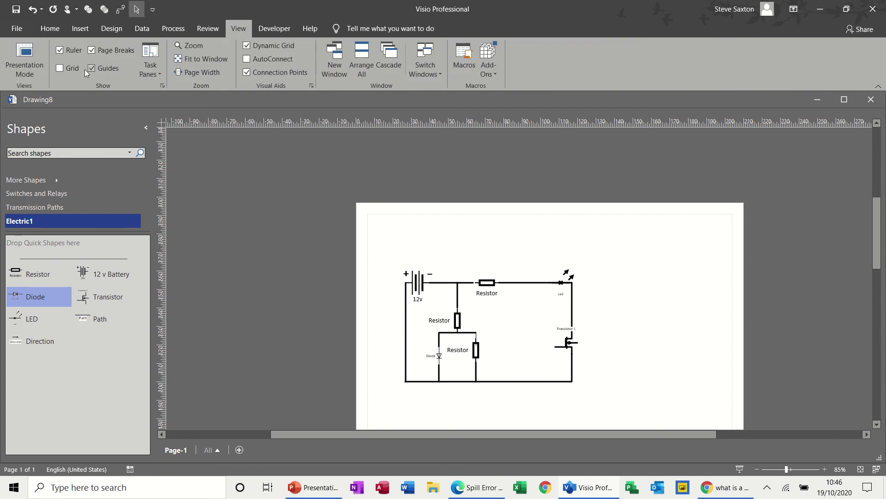
click(71, 68)
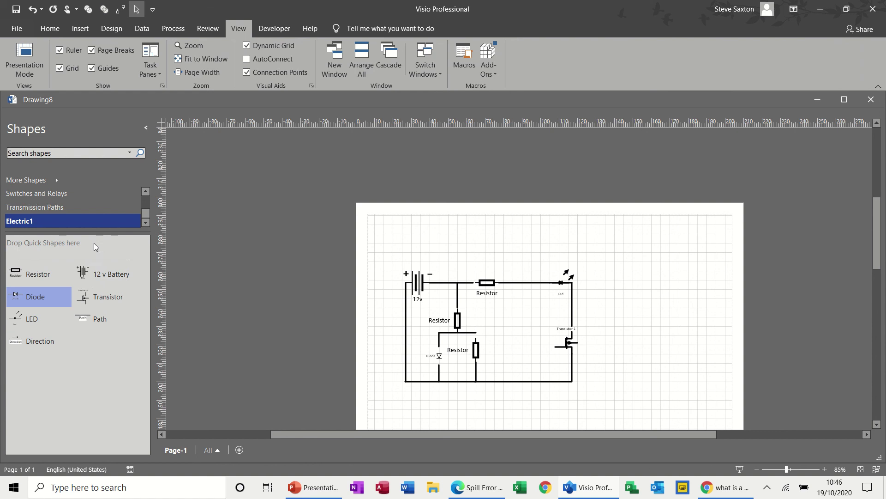
Copy the Lead group shape from Transmission Paths into the Electric1 stencil, making it editable
click(84, 204)
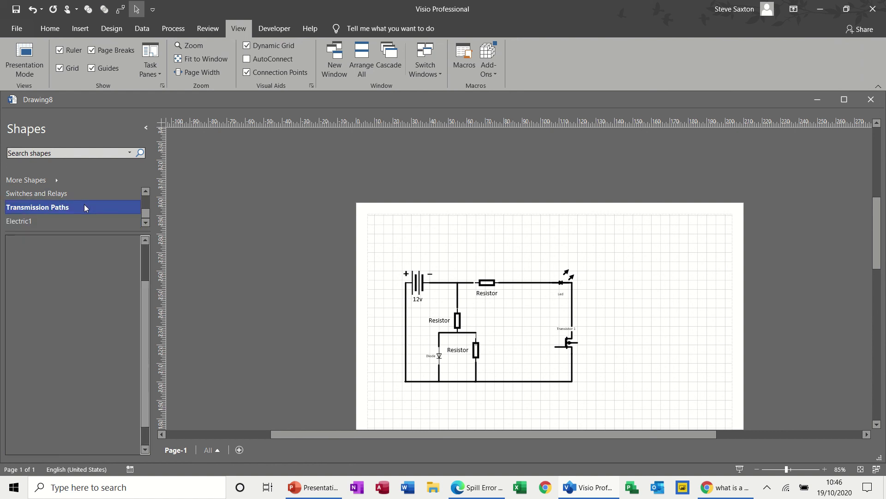
click(35, 220)
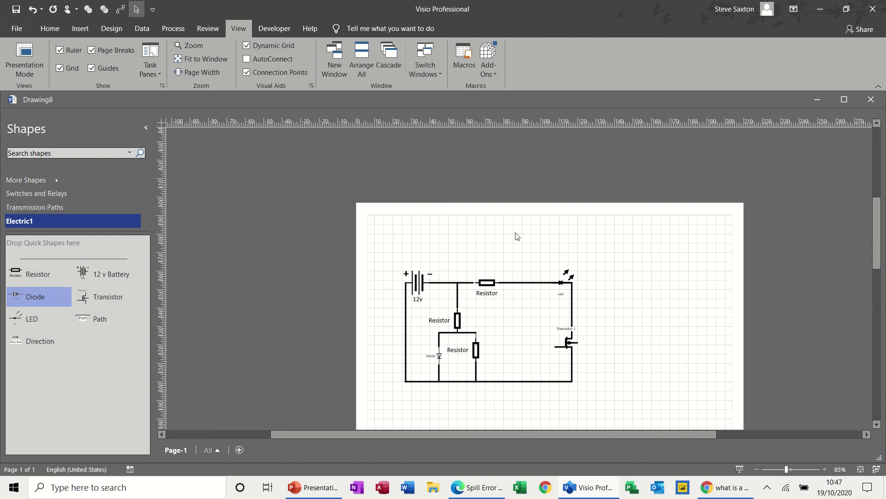
click(77, 210)
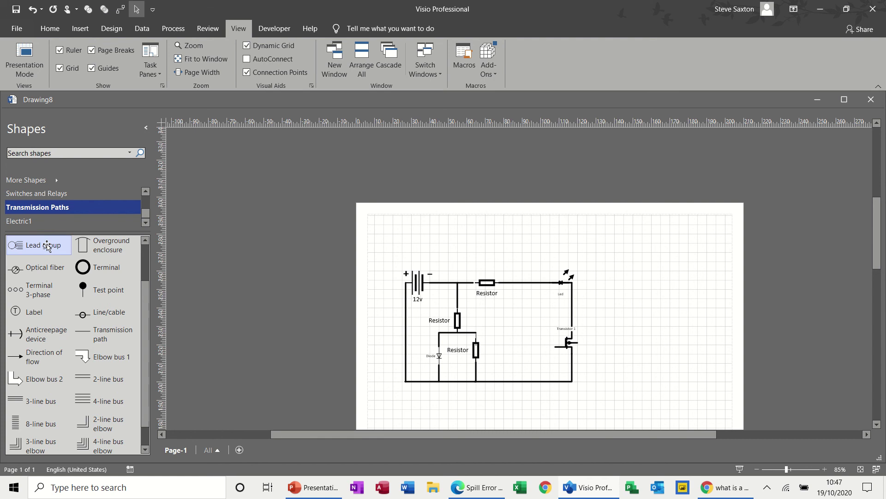
click(30, 221)
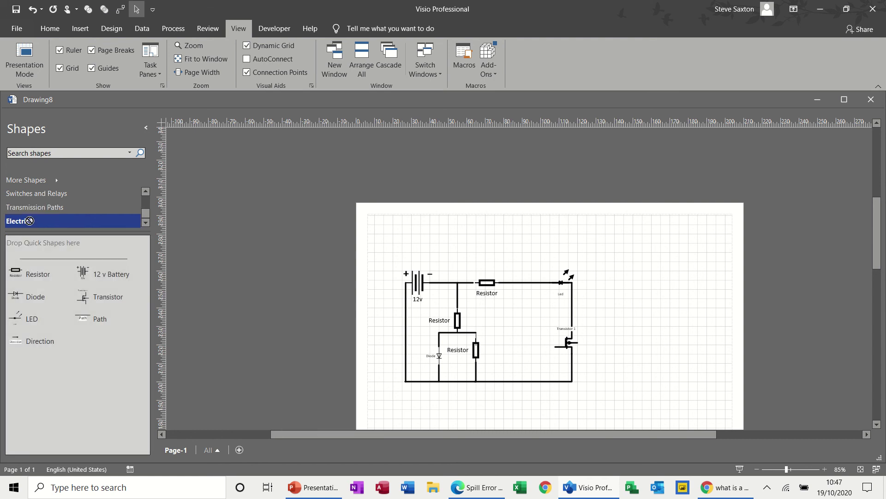
drag(79, 323, 87, 349)
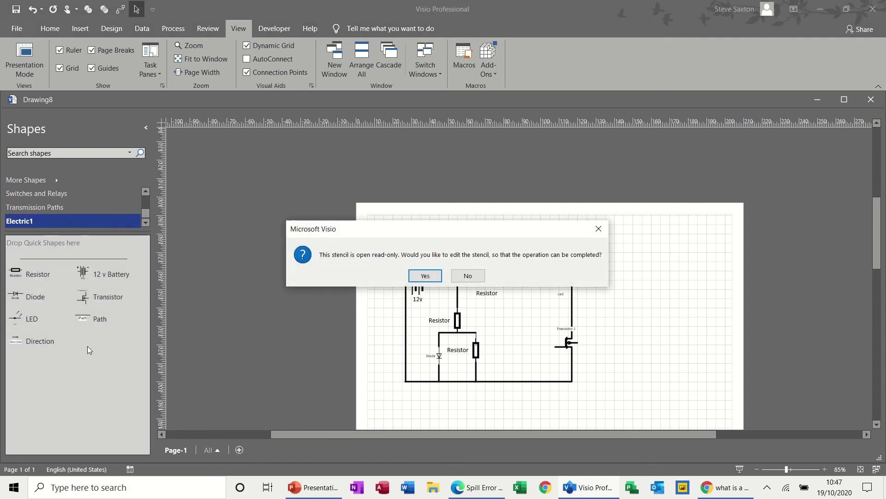
click(424, 276)
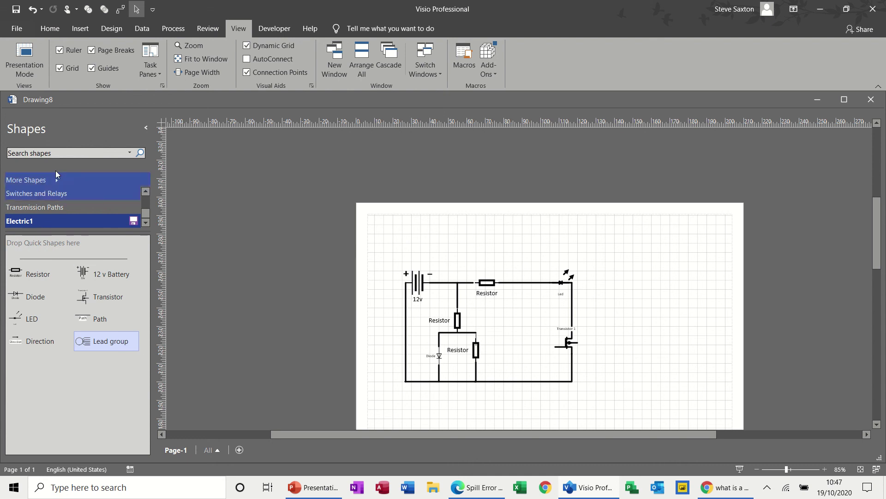
Add Safety interlock from Switches and Relays to Electric1 after Lead group and save the stencil
click(46, 192)
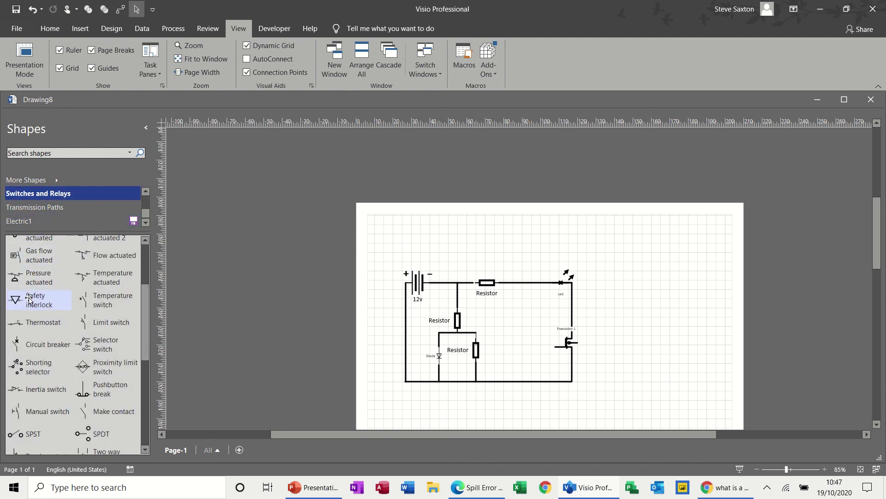
click(28, 220)
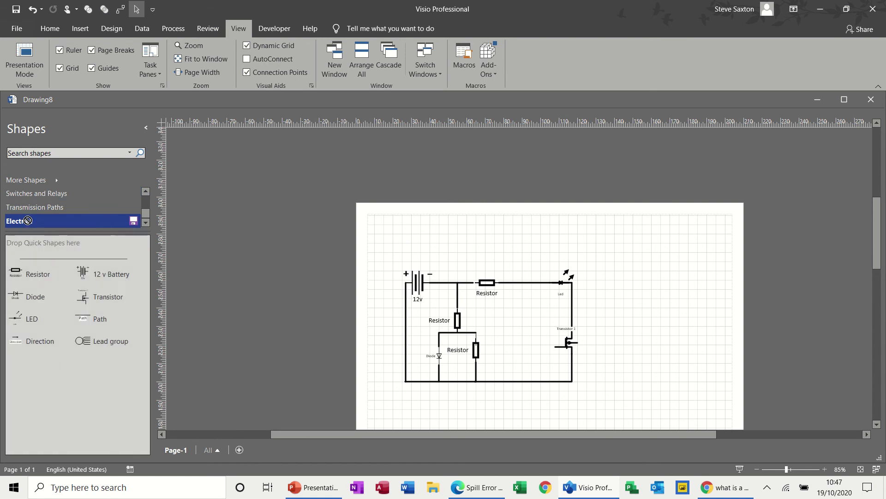
drag(27, 220, 80, 388)
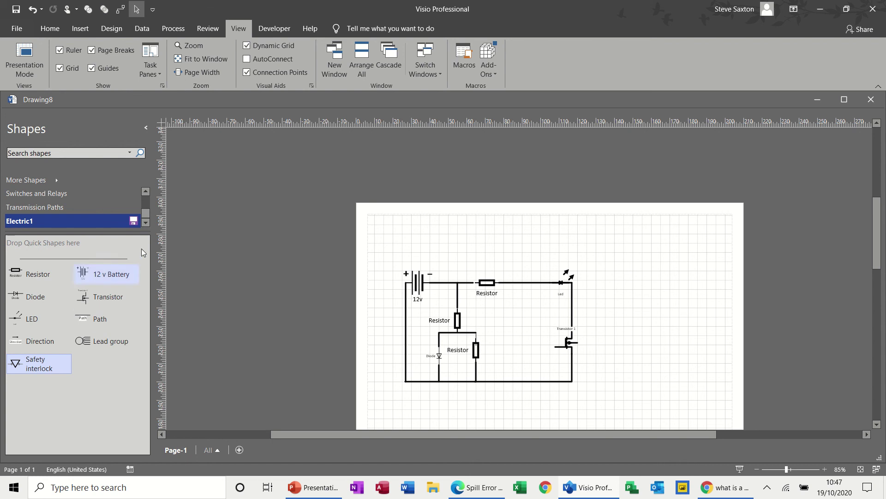
click(134, 220)
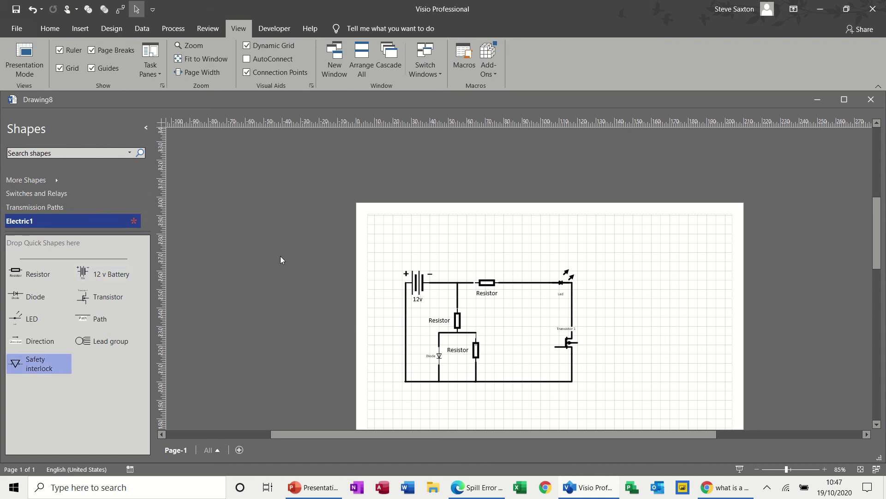